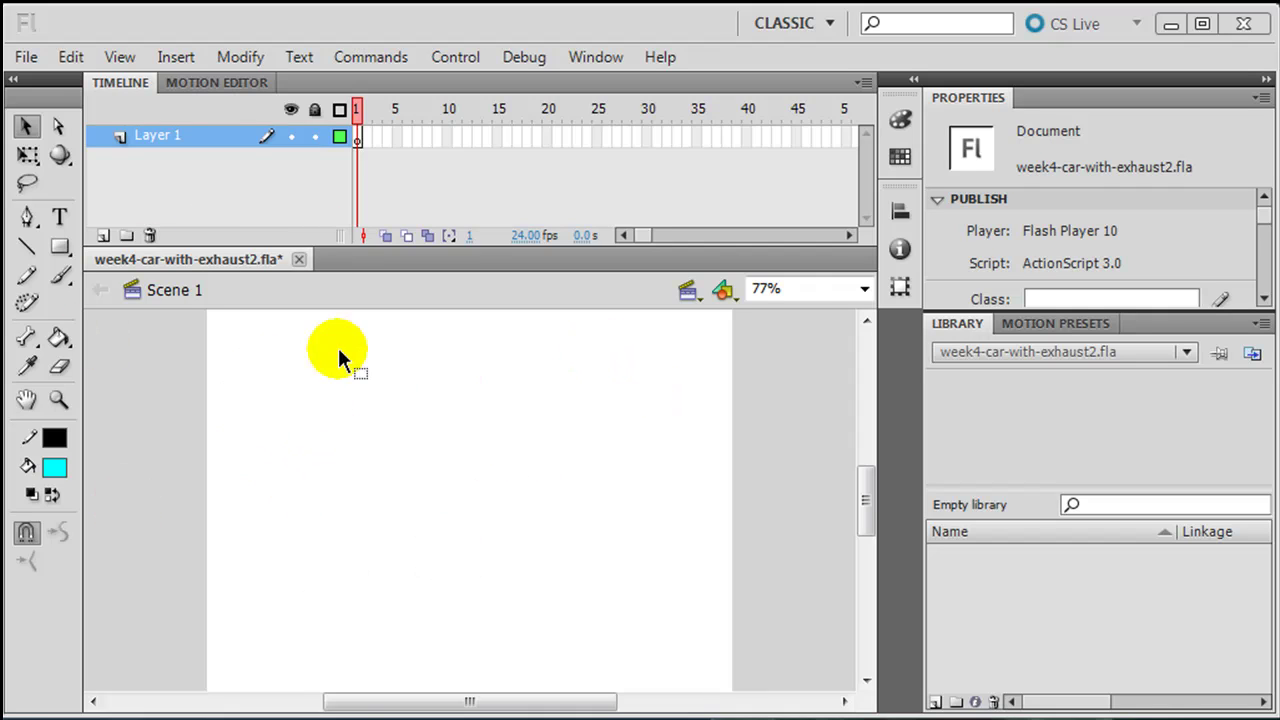
Create a new graphic symbol named Car in the library root.
left_click(180, 55)
left_click(210, 81)
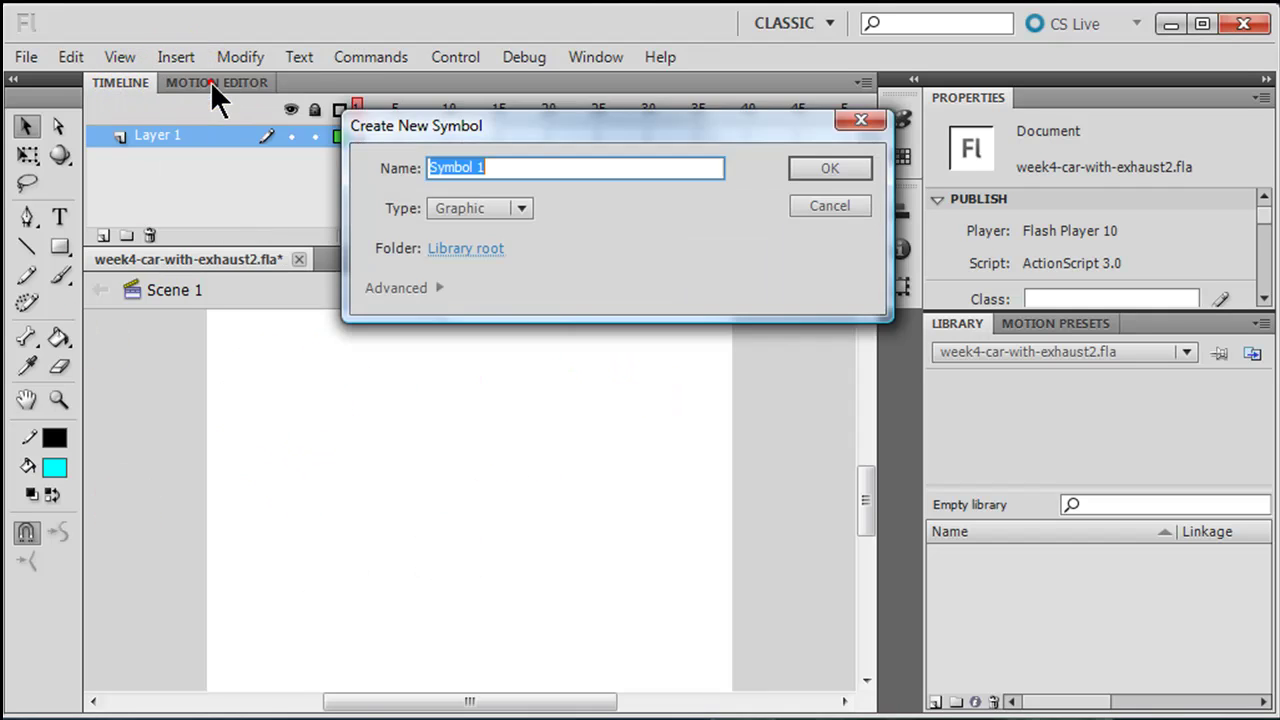
type("Car")
key("Return")
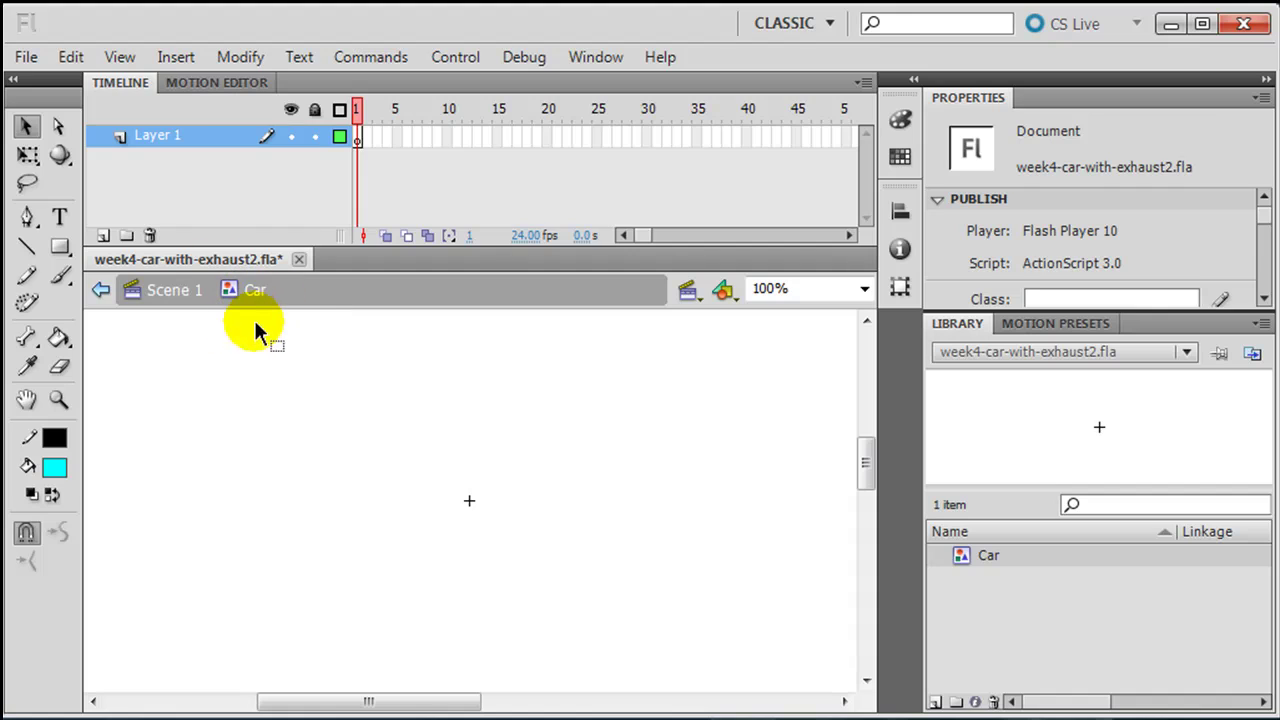
Add a second layer to the Car symbol, naming the lower layer Wheels and the upper layer Car Body.
left_click(100, 237)
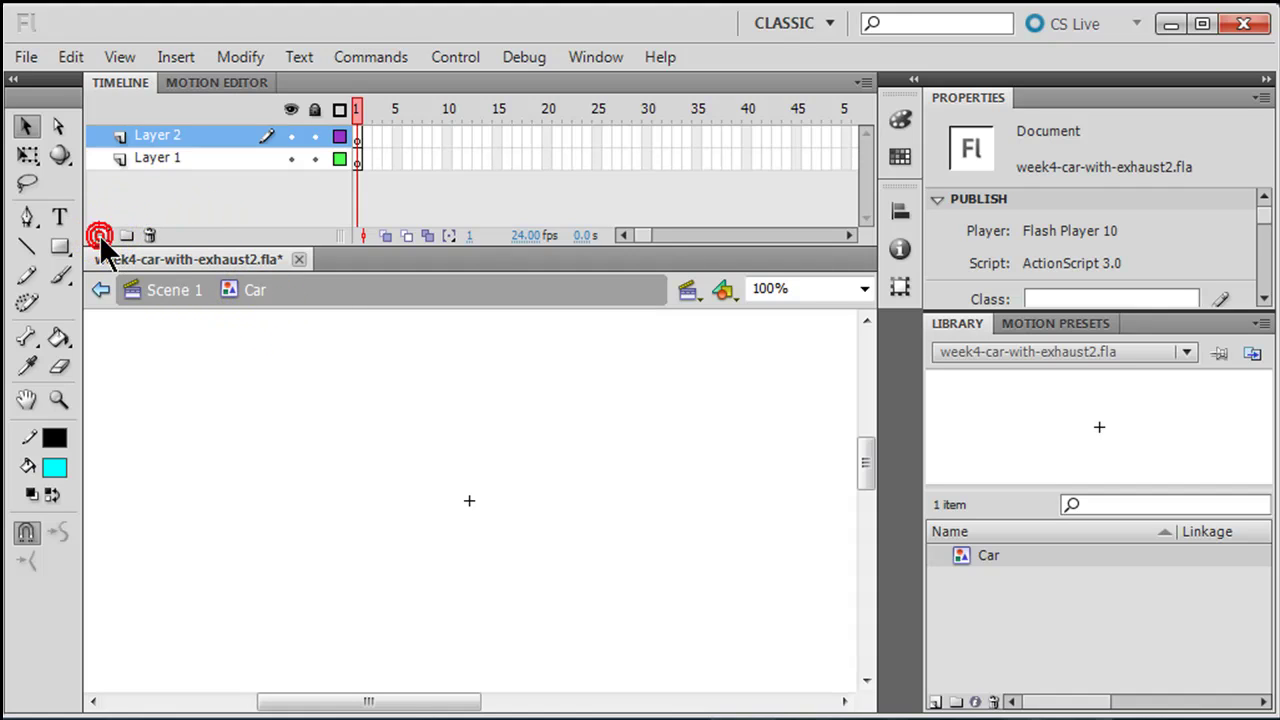
double_click(156, 156)
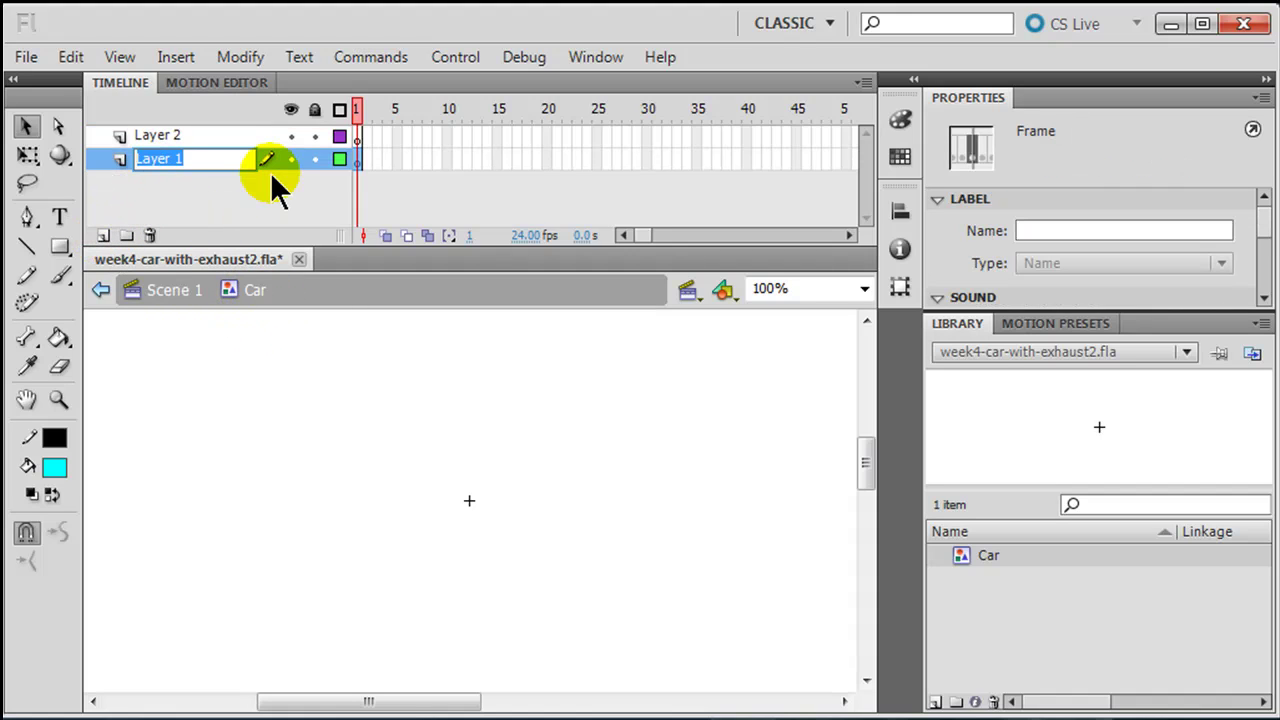
type("Wheels")
key("Return")
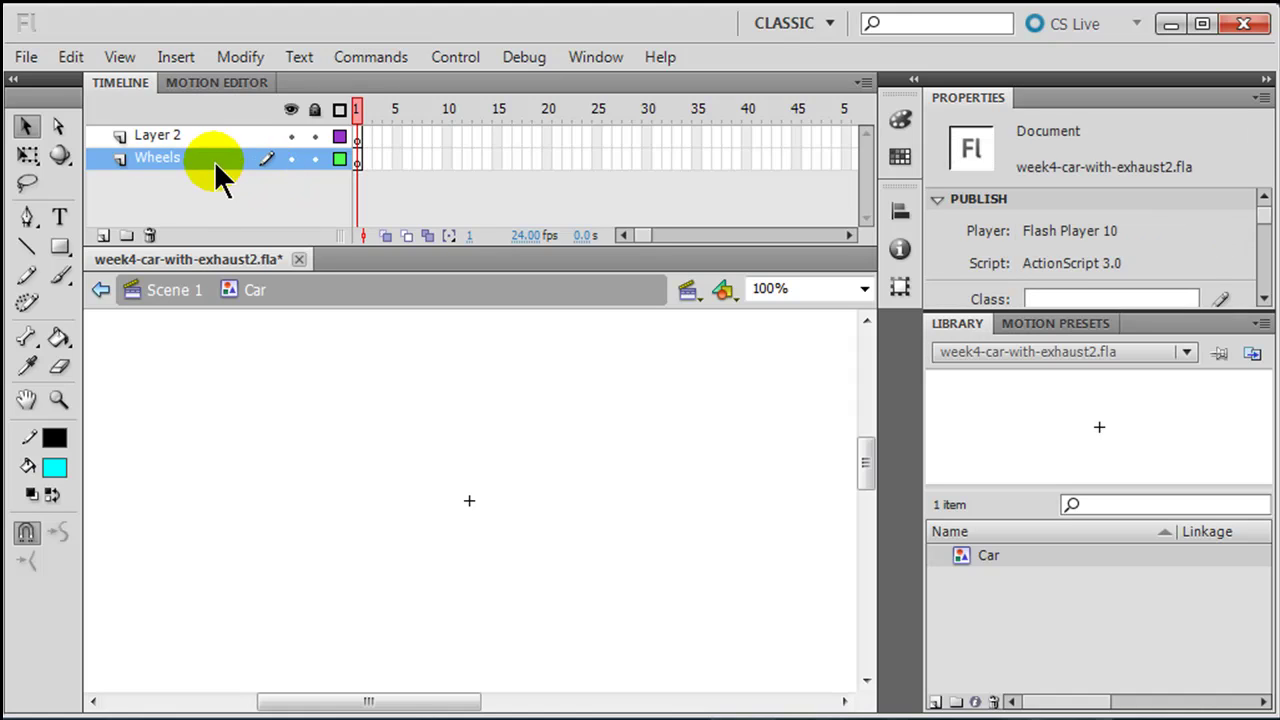
left_click(170, 136)
type("Car Body")
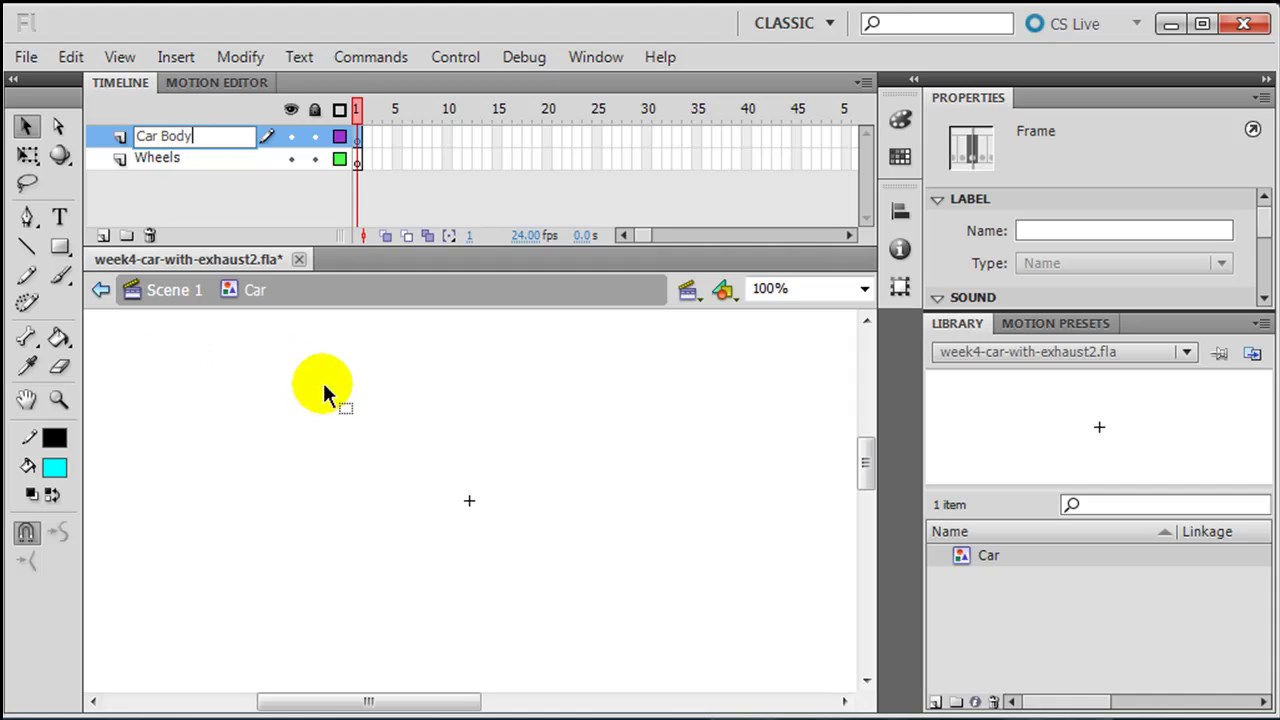
Activate the Pen tool on the first frame of the Car Body layer and set the fill colour to medium blue.
left_click(363, 142)
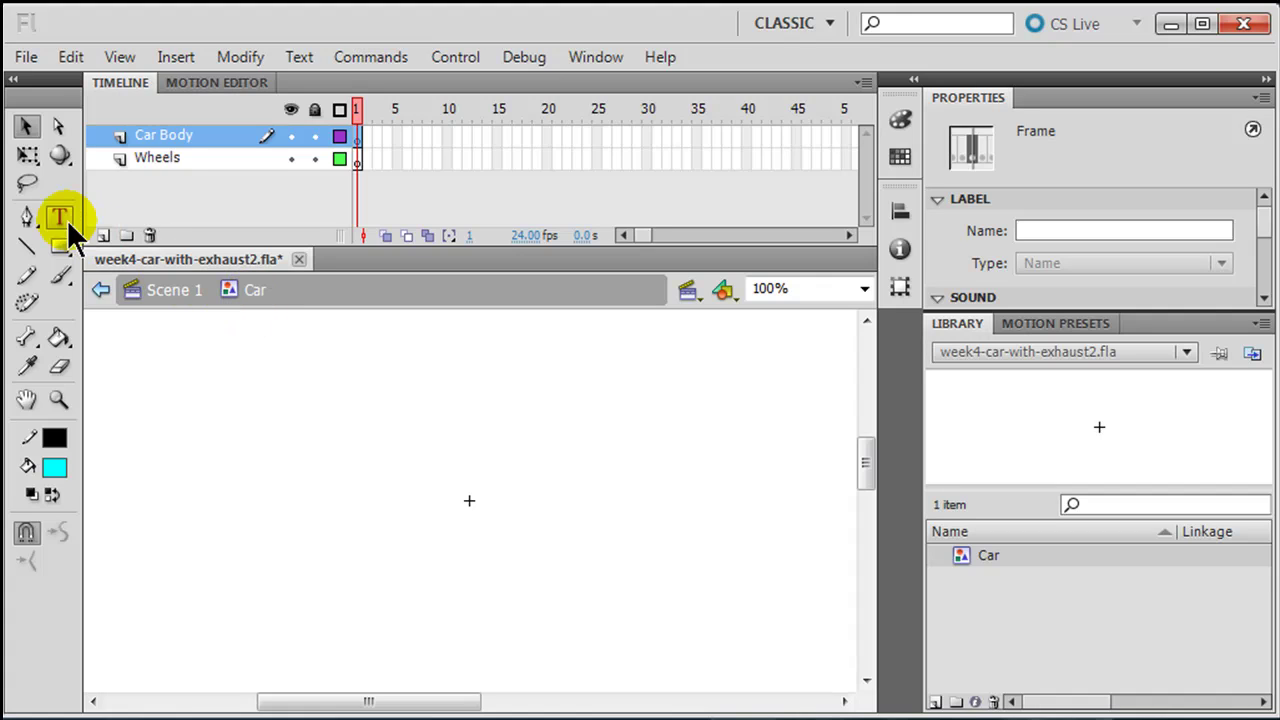
left_click(27, 219)
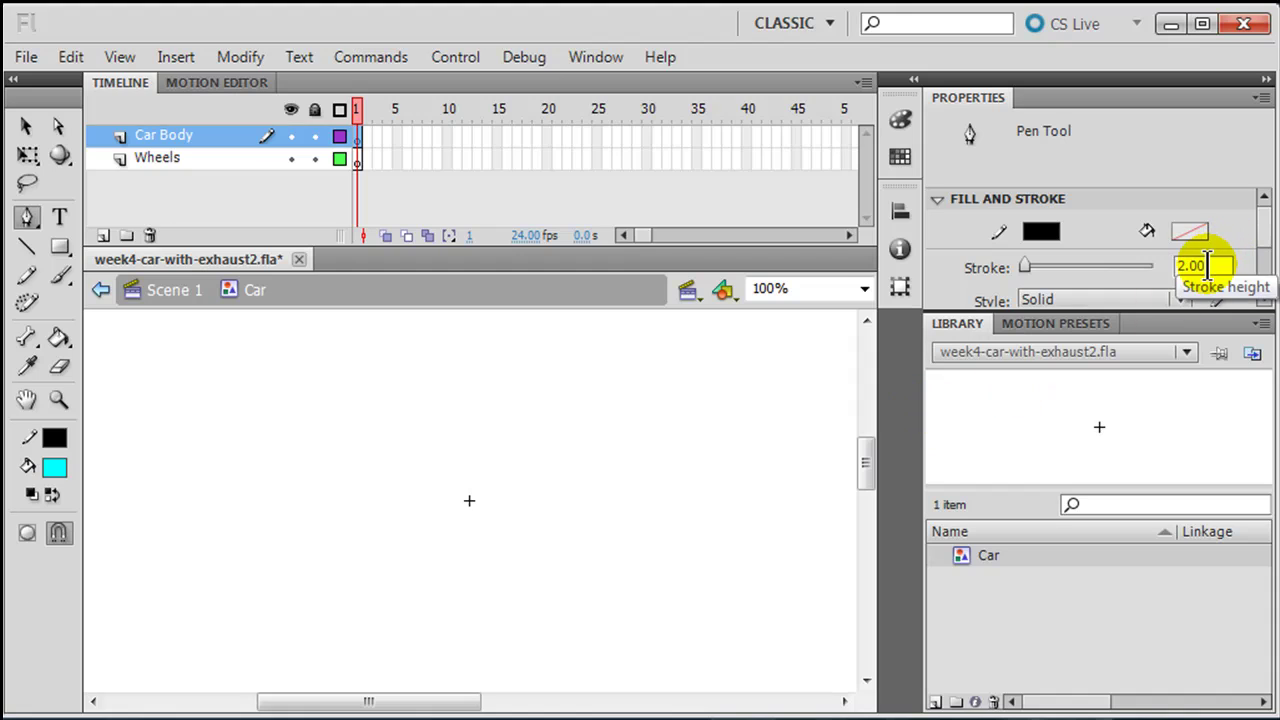
left_click(54, 466)
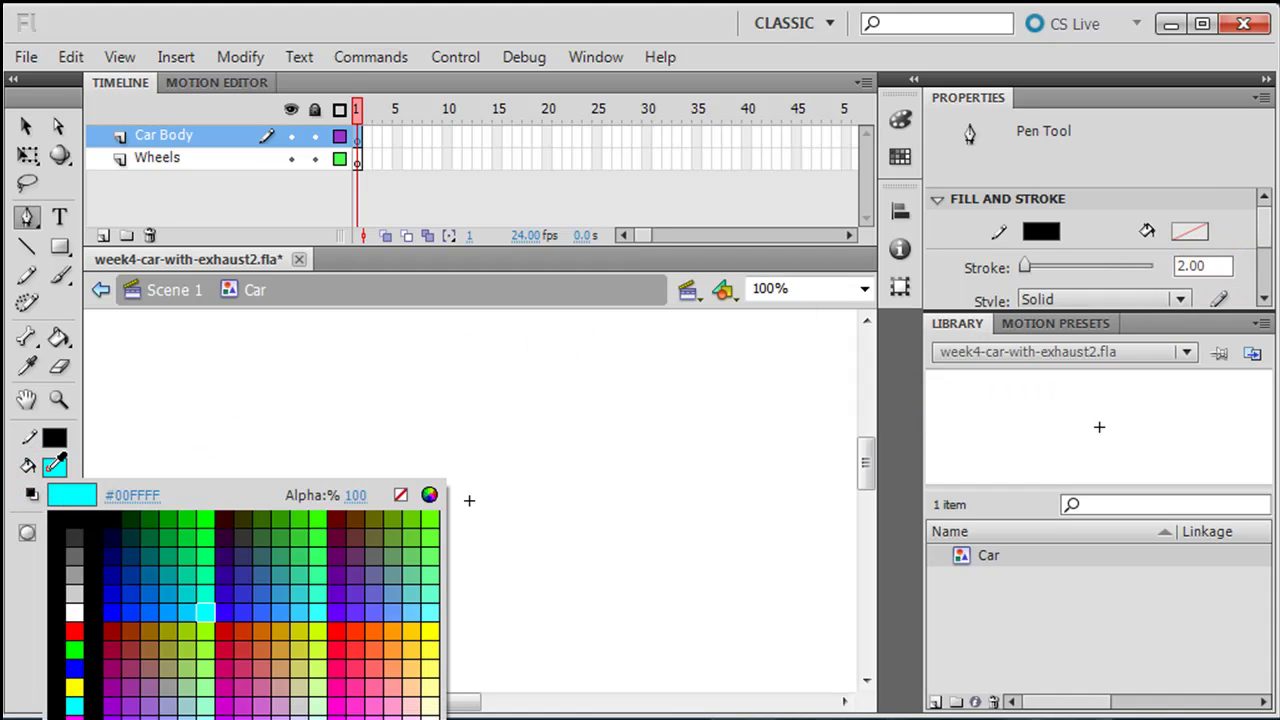
left_click(132, 576)
left_click(40, 456)
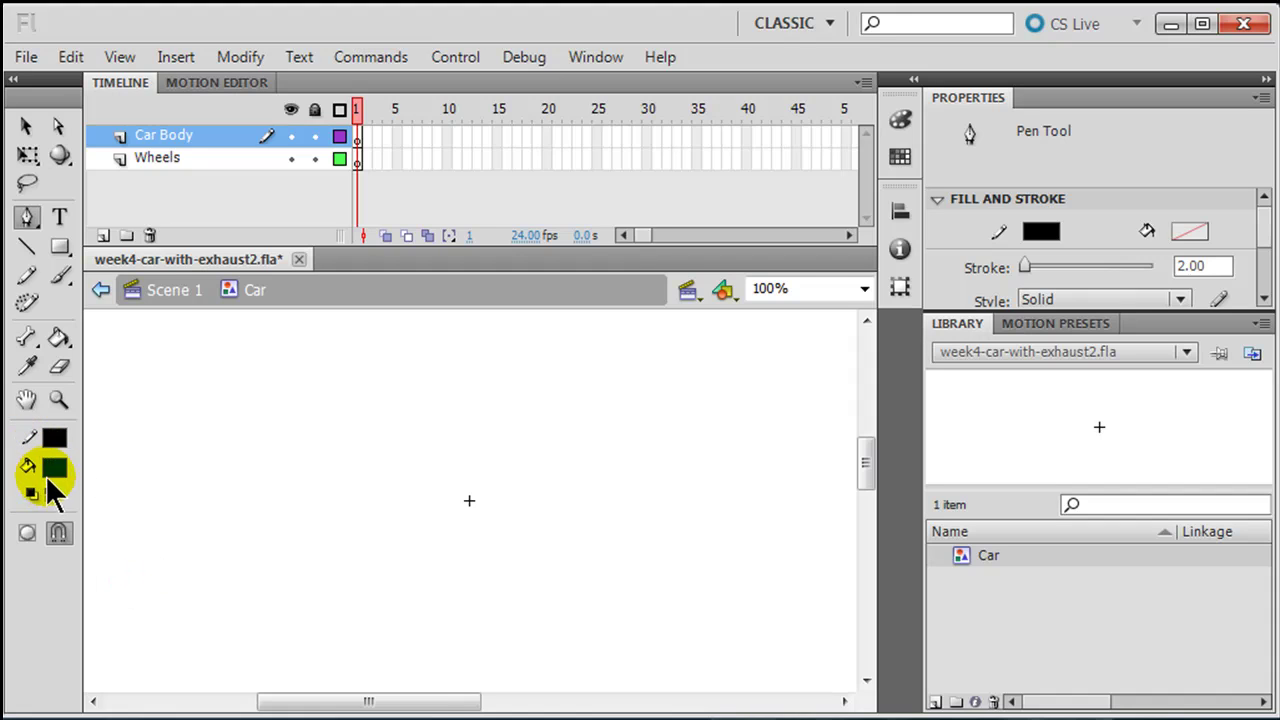
left_click(48, 464)
left_click(154, 572)
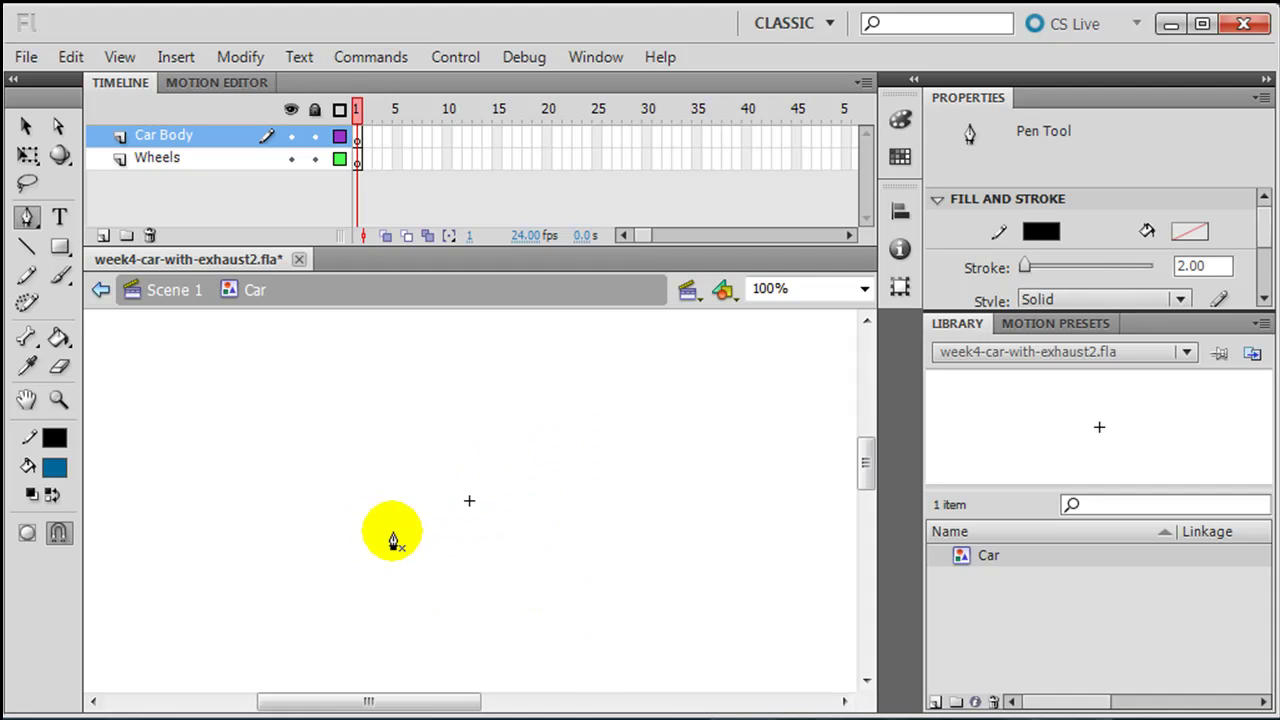
Draw the underside of the car outline with straight Pen segments: the flat sill, the rear wheel arch and the rear bumper base.
left_click(382, 533)
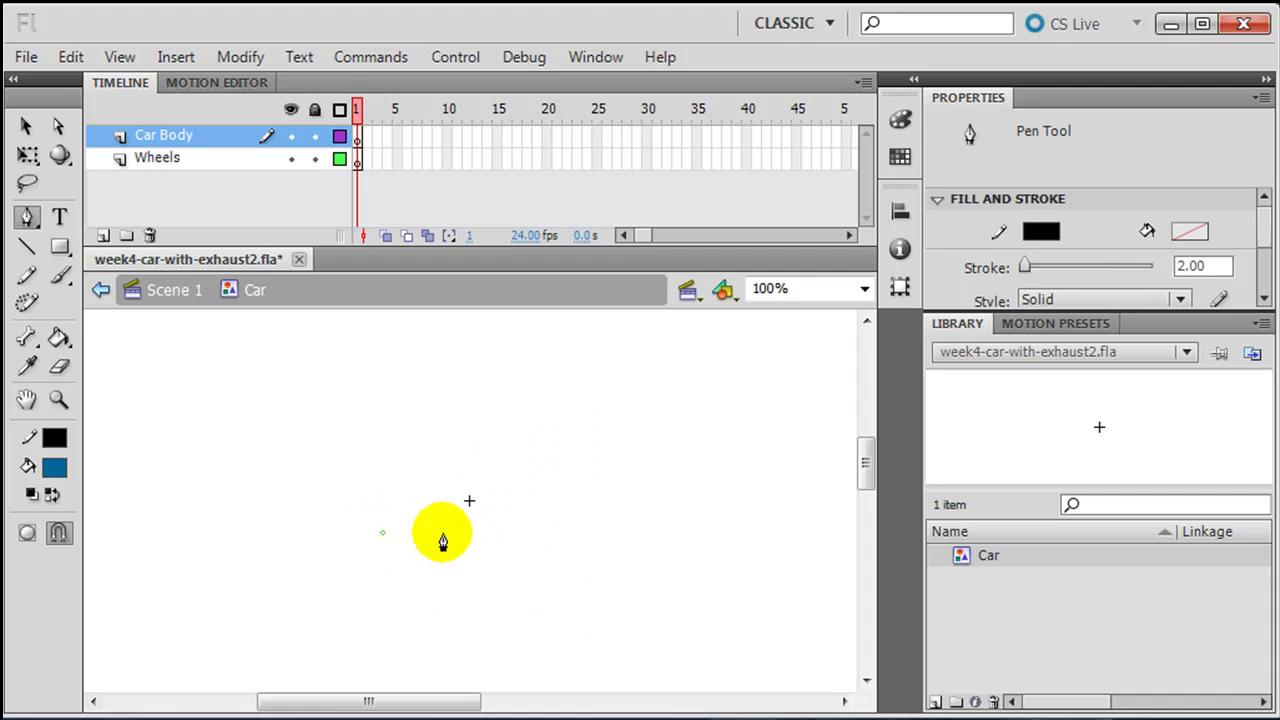
left_click(543, 533)
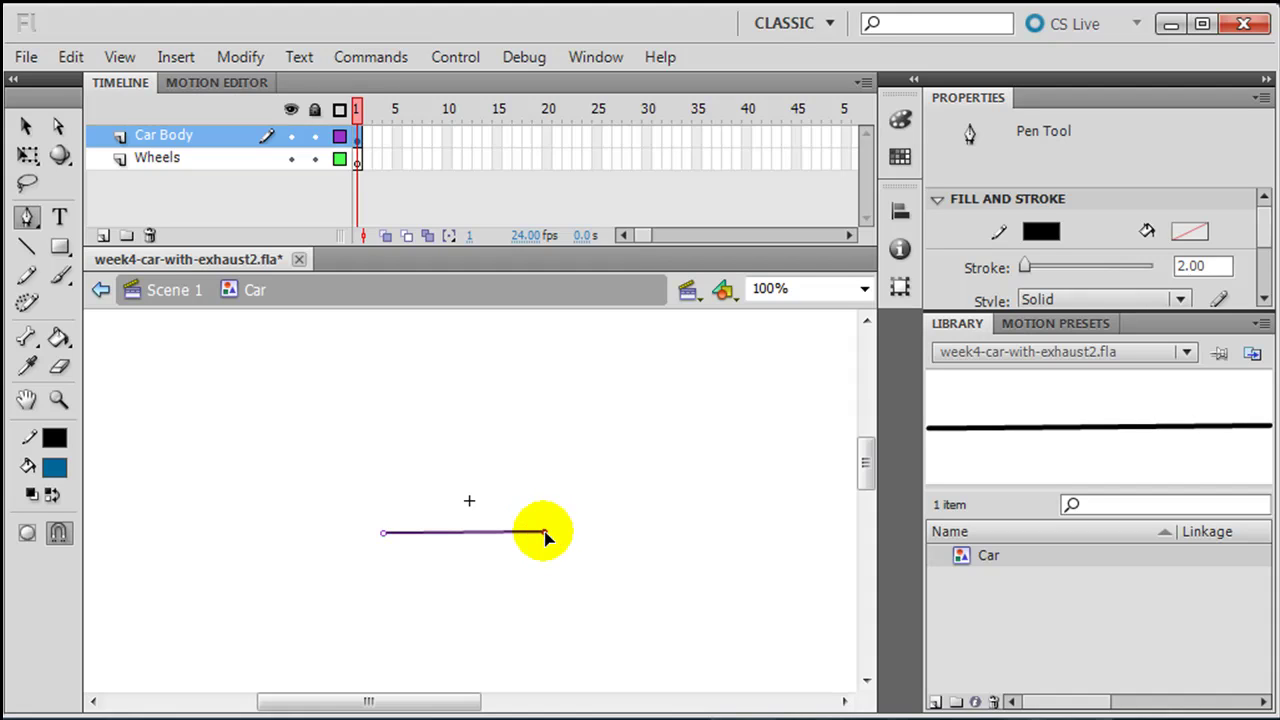
left_click(569, 492)
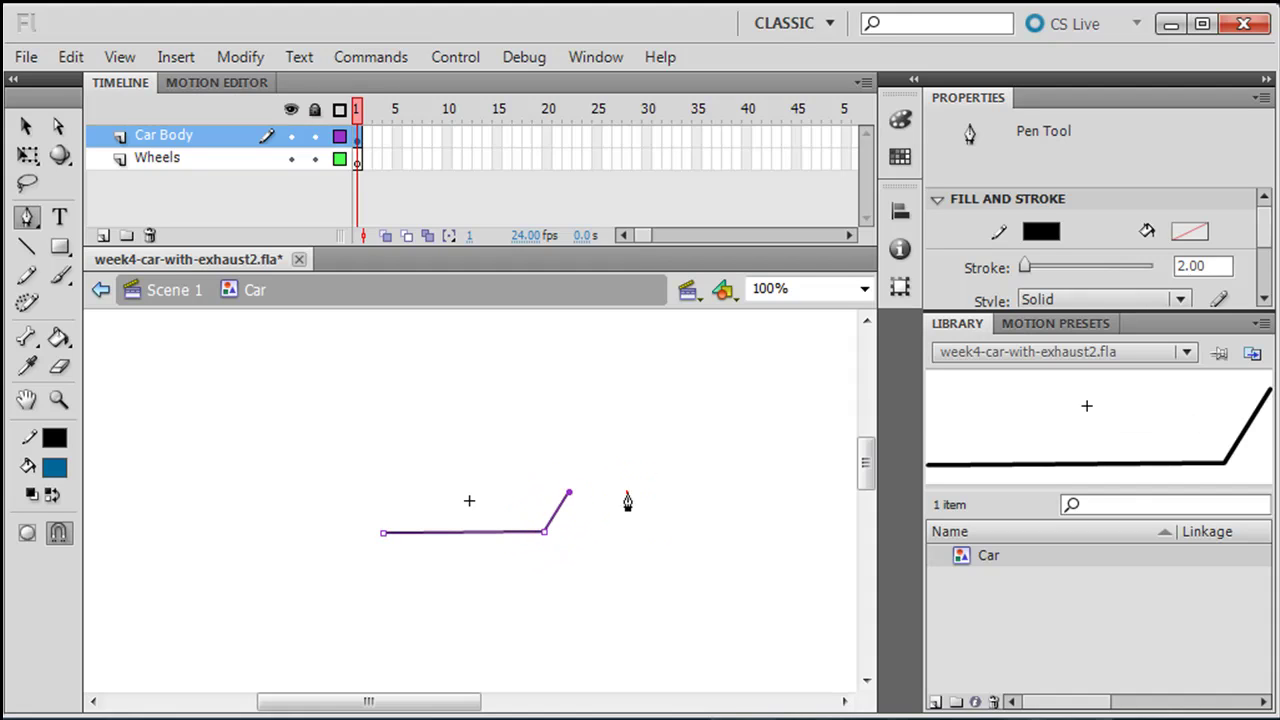
left_click(628, 492)
left_click(641, 533)
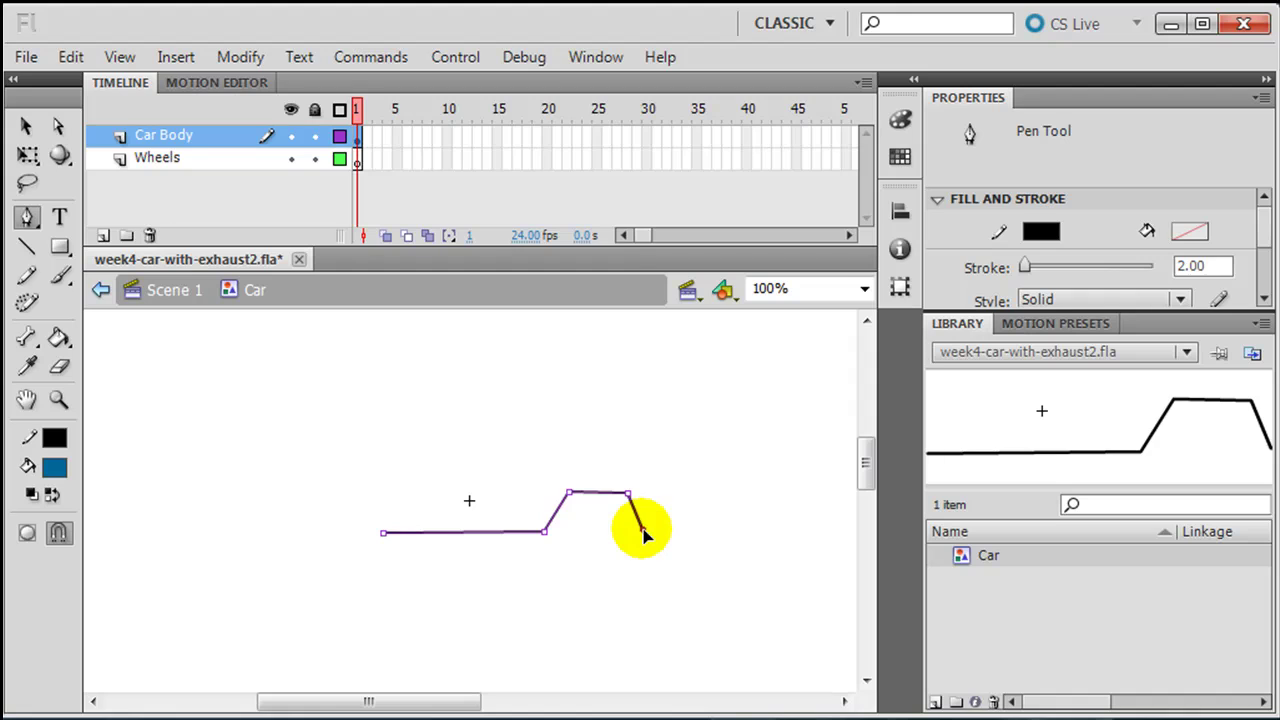
left_click(690, 527)
Continue the outline up the rear end, along the boot, over the raised cabin roof and forward across the bonnet.
left_click(678, 469)
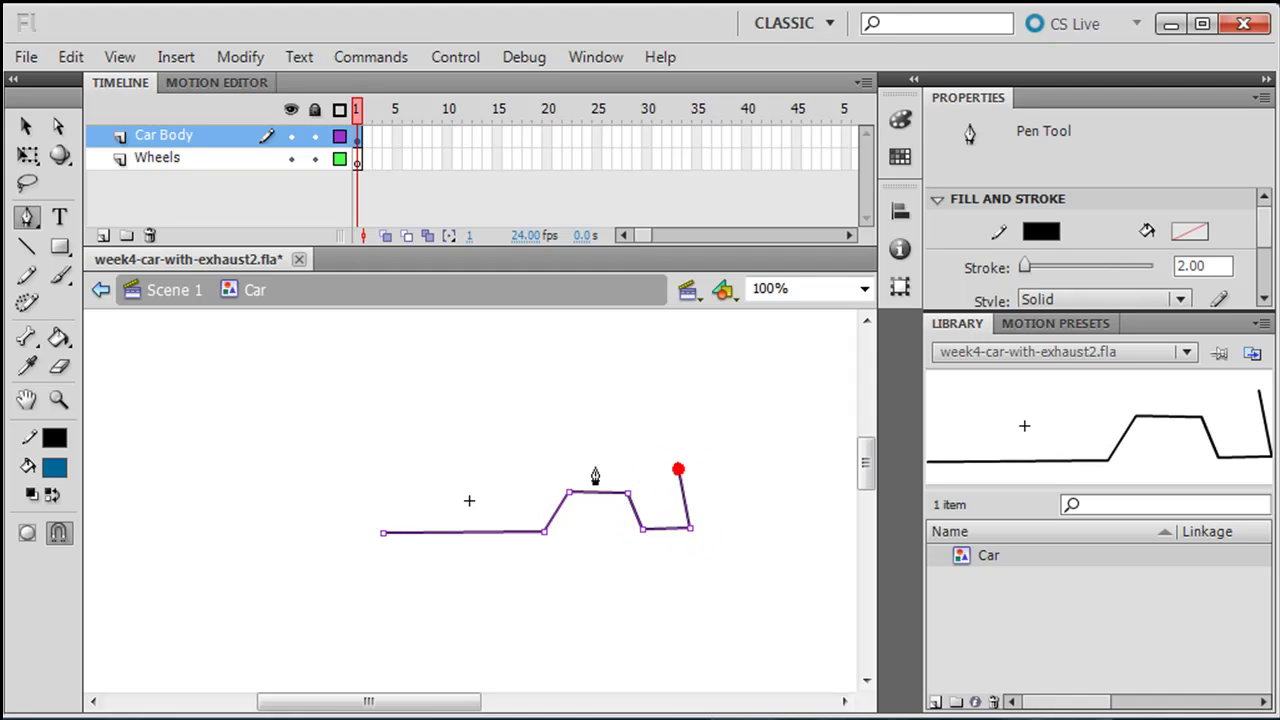
left_click(561, 470)
left_click(543, 421)
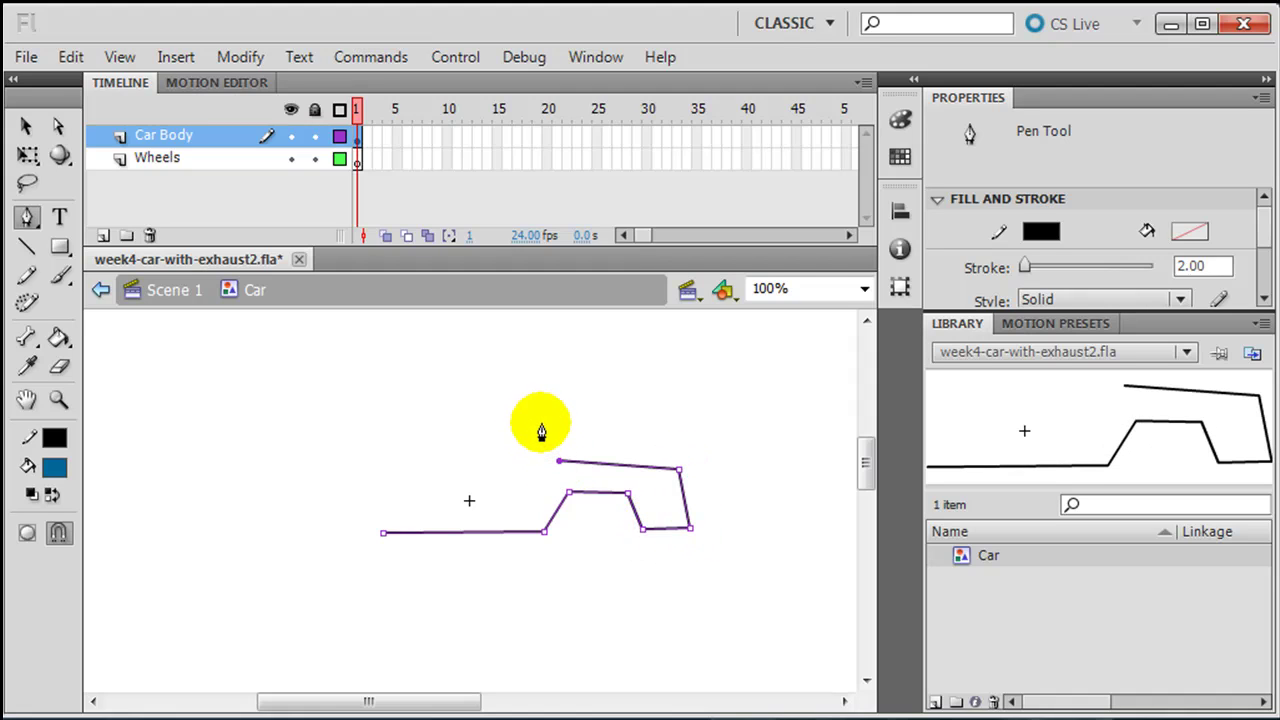
left_click(411, 421)
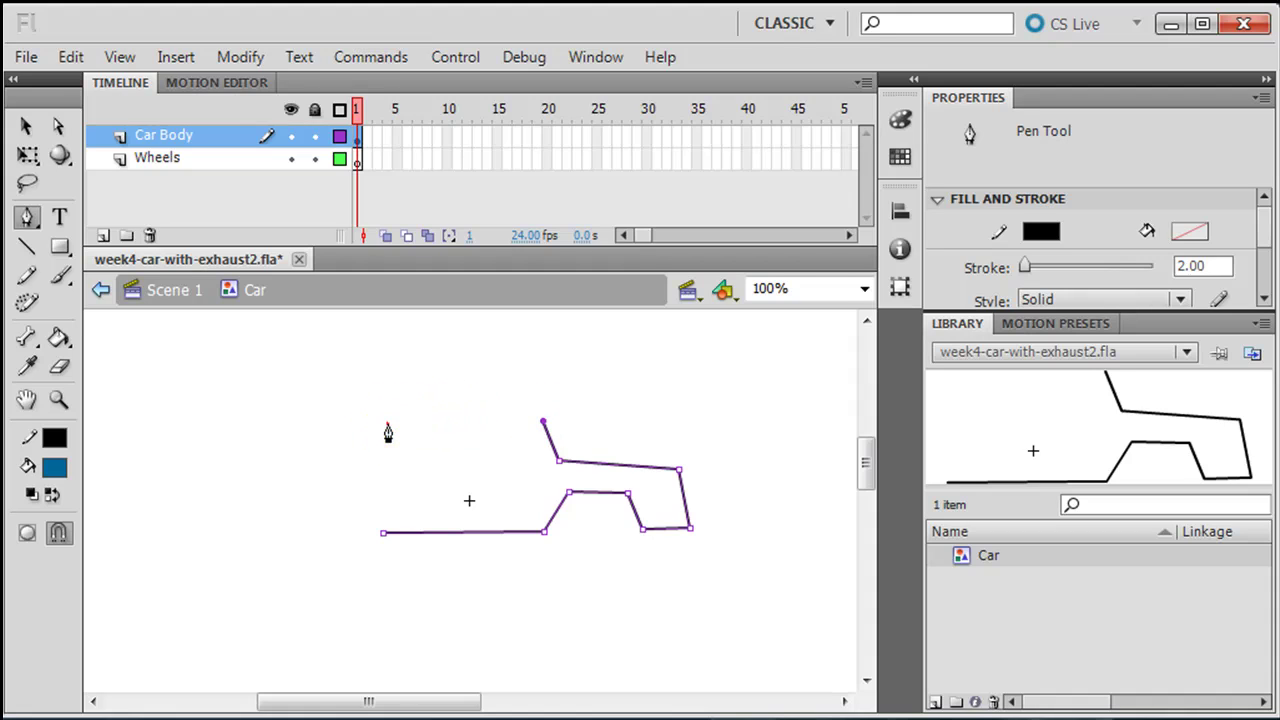
left_click(388, 424)
left_click(367, 464)
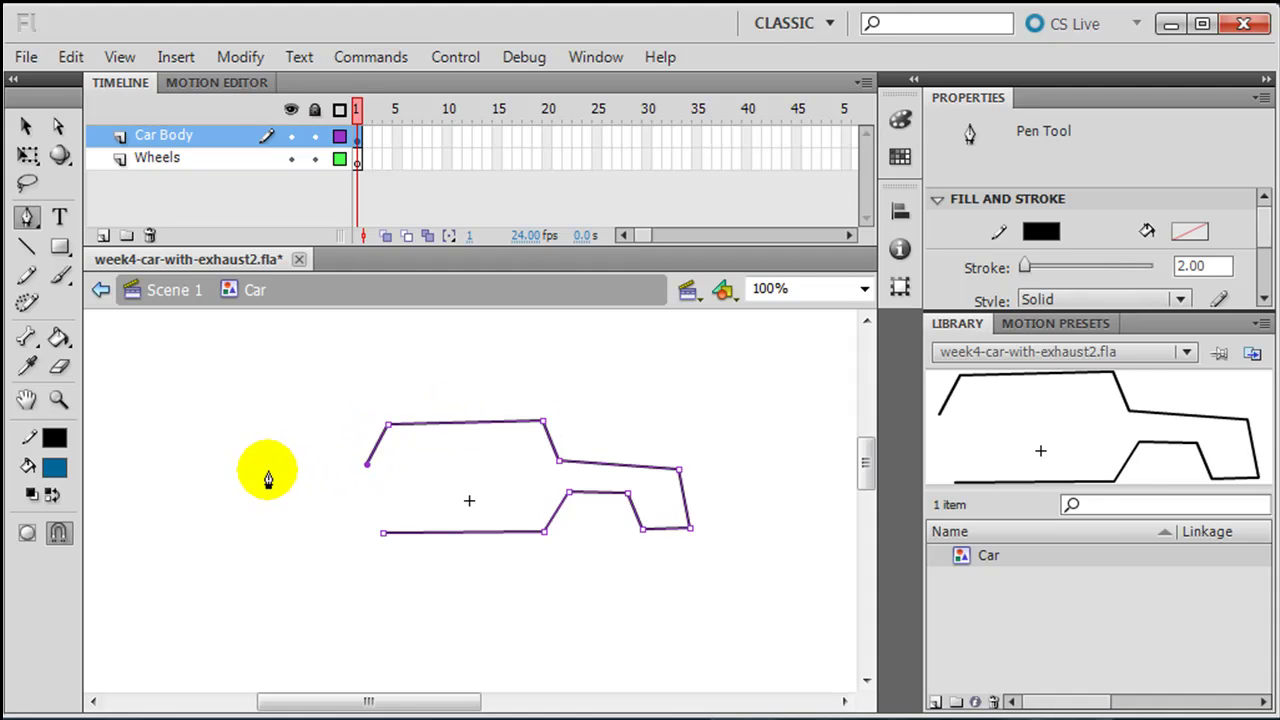
left_click(268, 469)
Draw the car's front end and front wheel arch, and close the outline at its starting point on the sill.
left_click(255, 516)
left_click(290, 523)
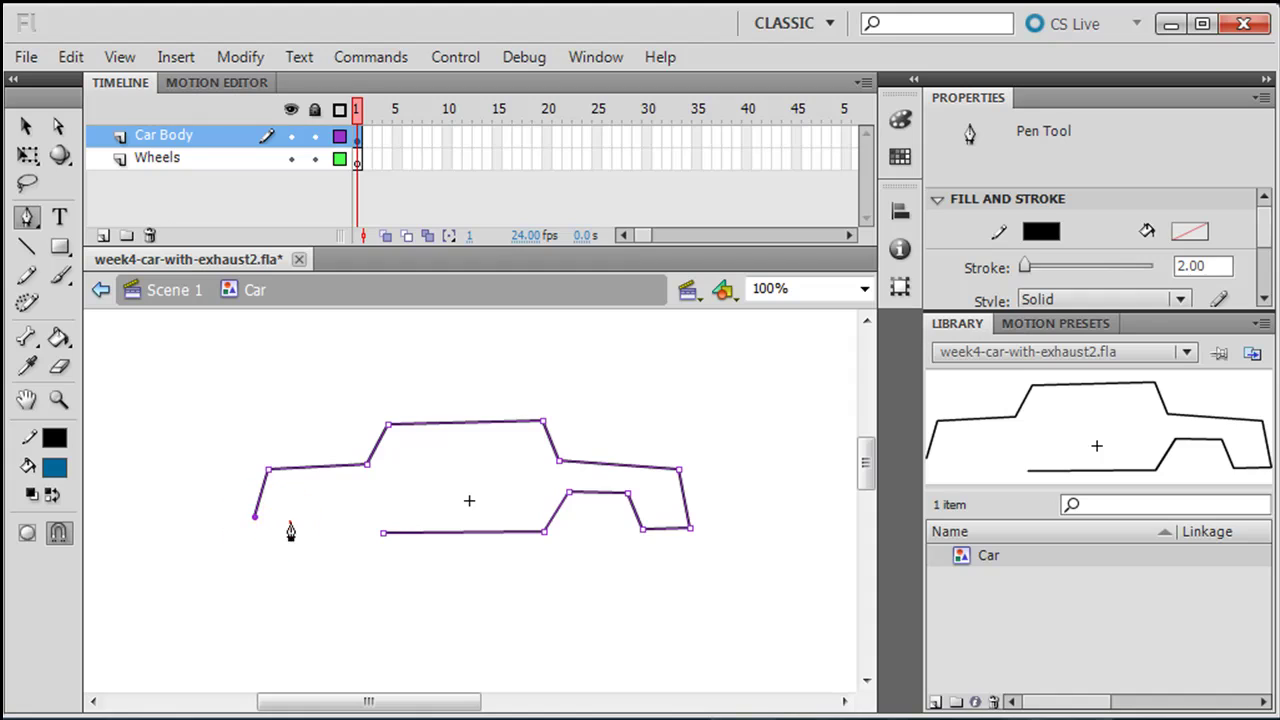
left_click(315, 497)
left_click(363, 498)
left_click(384, 533)
left_click(533, 663)
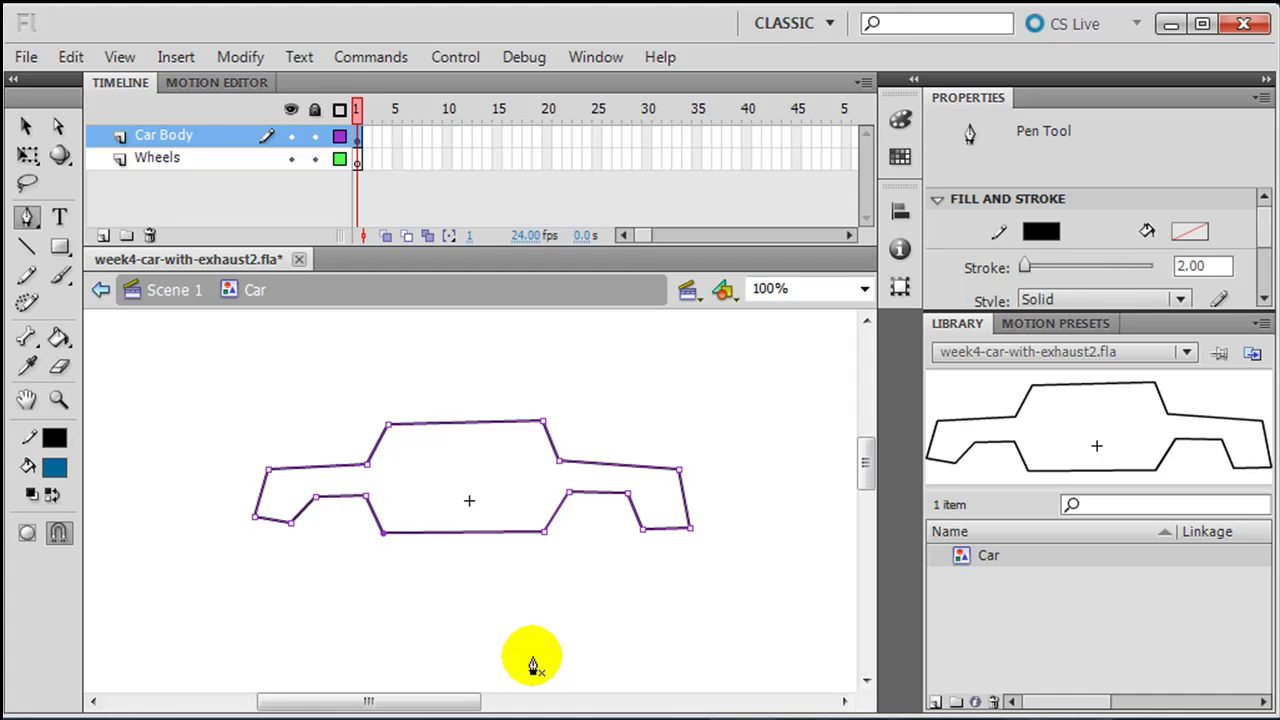
Draw a straight line between the two lower cabin corners to separate the windows from the lower body.
left_click(26, 250)
left_click(543, 457)
left_click(368, 468)
left_click_drag(368, 463, 558, 460)
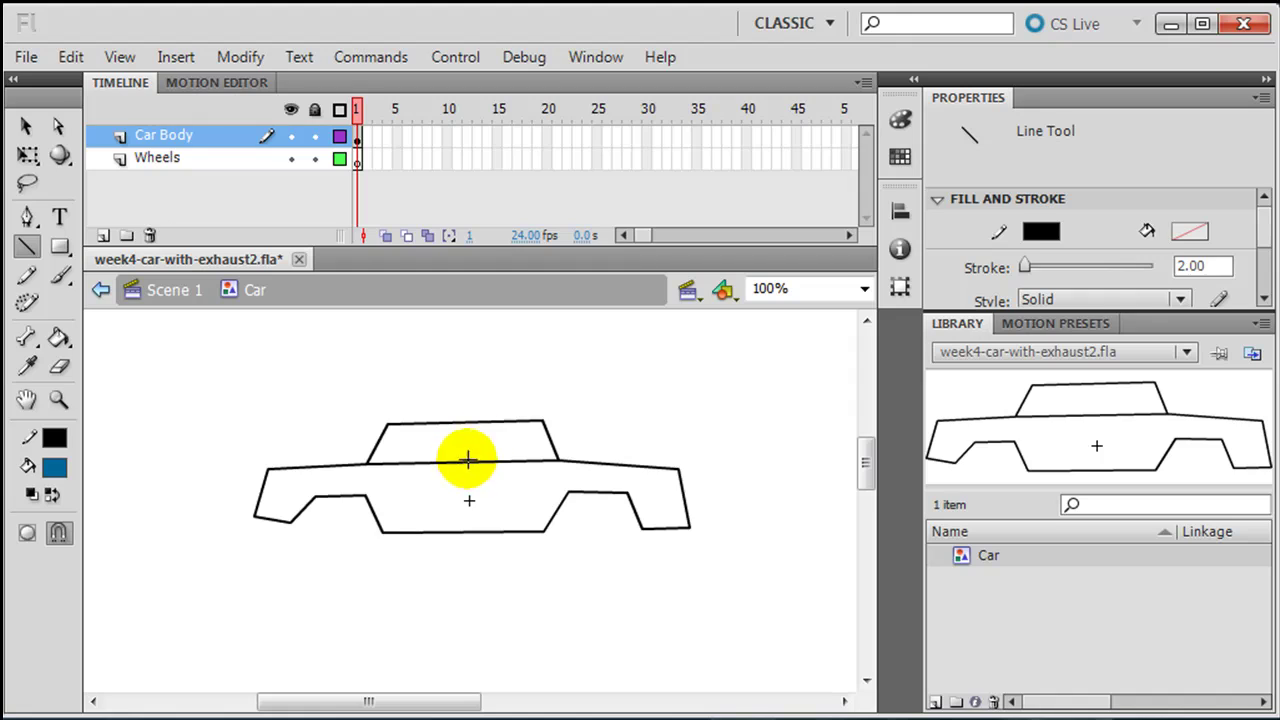
Draw the vertical door lines at the cabin's middle, rear and front, and add a short horizontal handle on each door.
left_click_drag(466, 423, 465, 531)
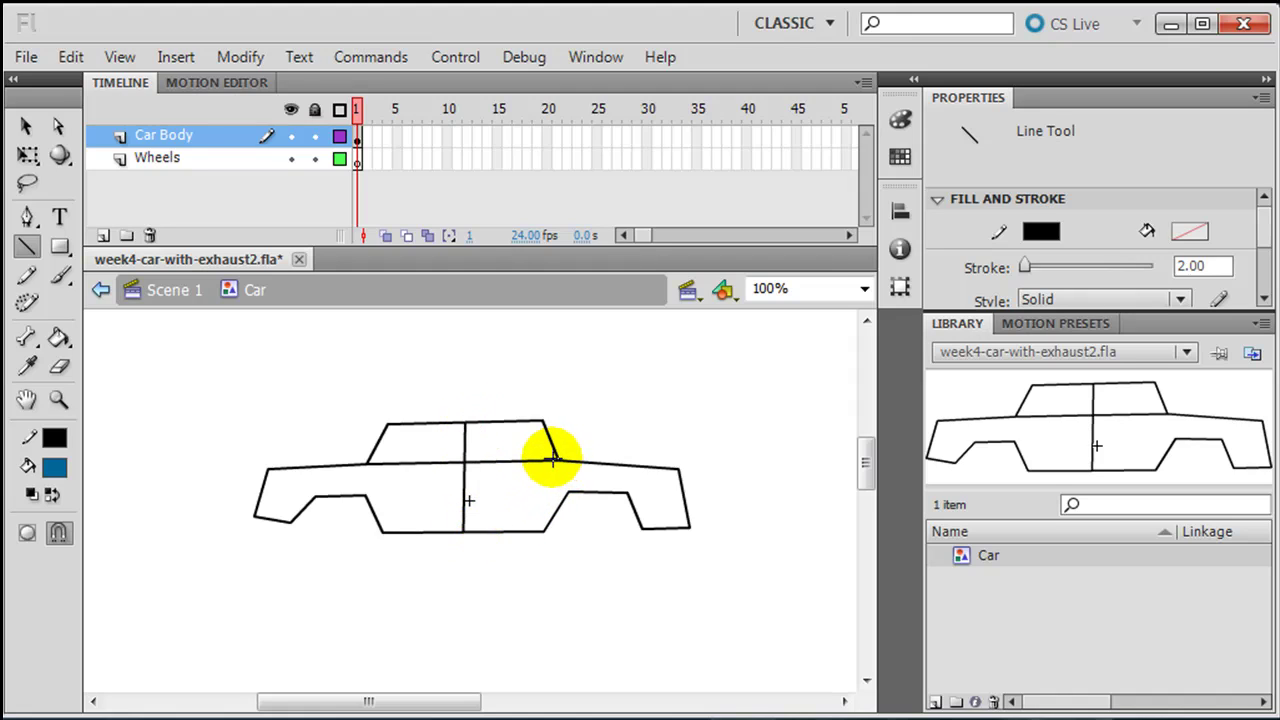
left_click_drag(538, 423, 543, 528)
mouse_move(367, 464)
left_mouse_down()
mouse_move(367, 497)
mouse_move(529, 477)
left_mouse_up()
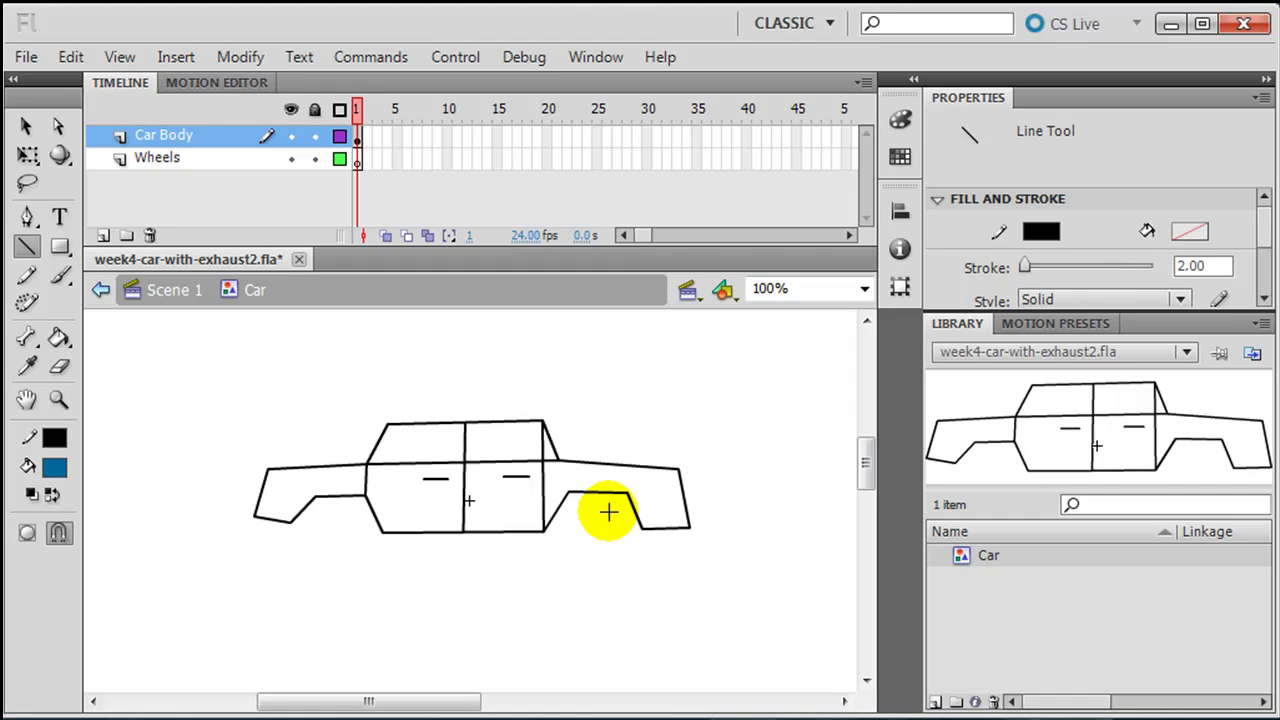
Reshape the body by pulling the lower rear corner inward and up and extending the lower front corner outward.
left_click(25, 125)
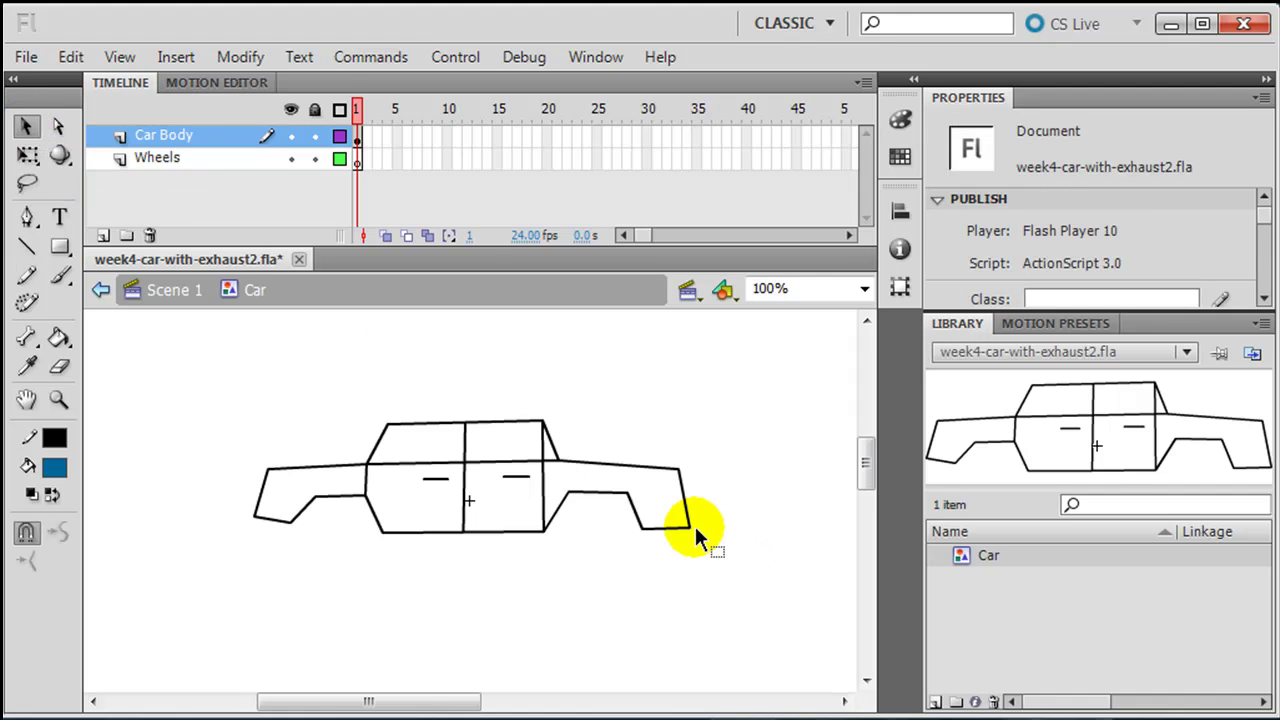
left_click_drag(690, 526, 680, 513)
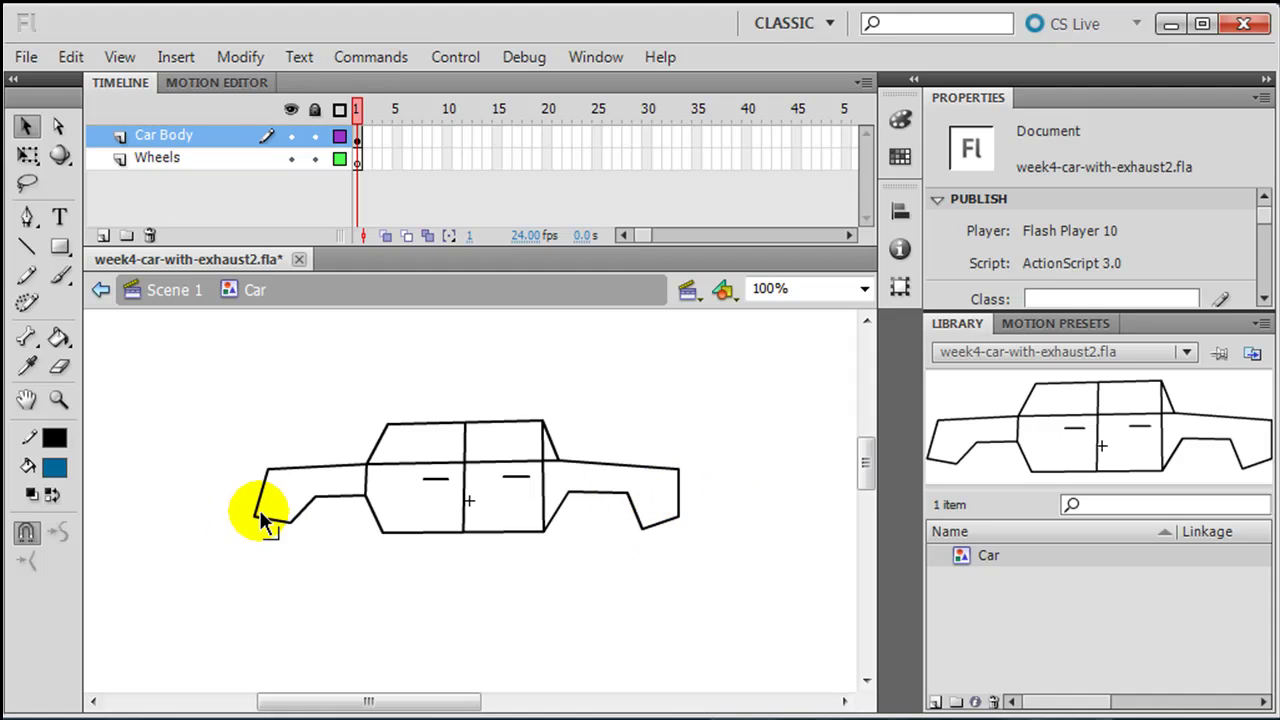
left_click_drag(228, 525, 225, 521)
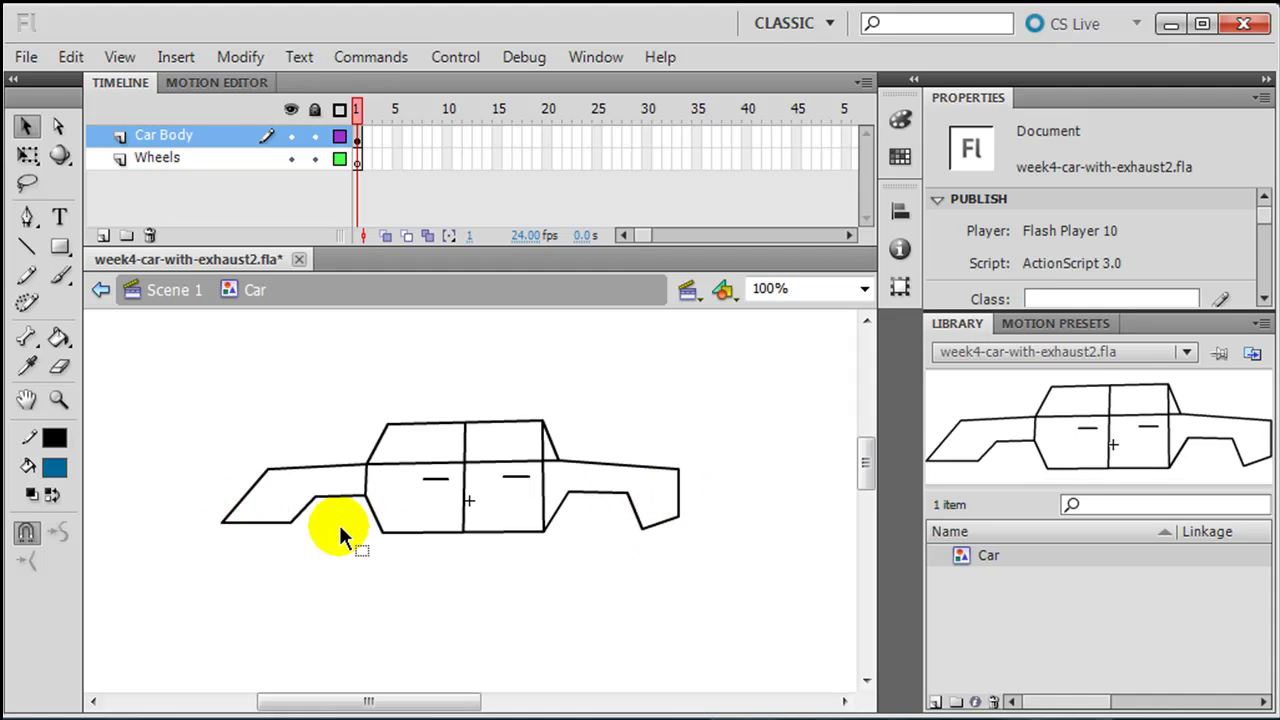
Fill the bonnet, both doors and the rear section of the car body with the medium blue colour.
left_click(58, 336)
left_click(291, 479)
left_click(386, 480)
left_click(485, 490)
left_click(583, 471)
left_click(583, 472)
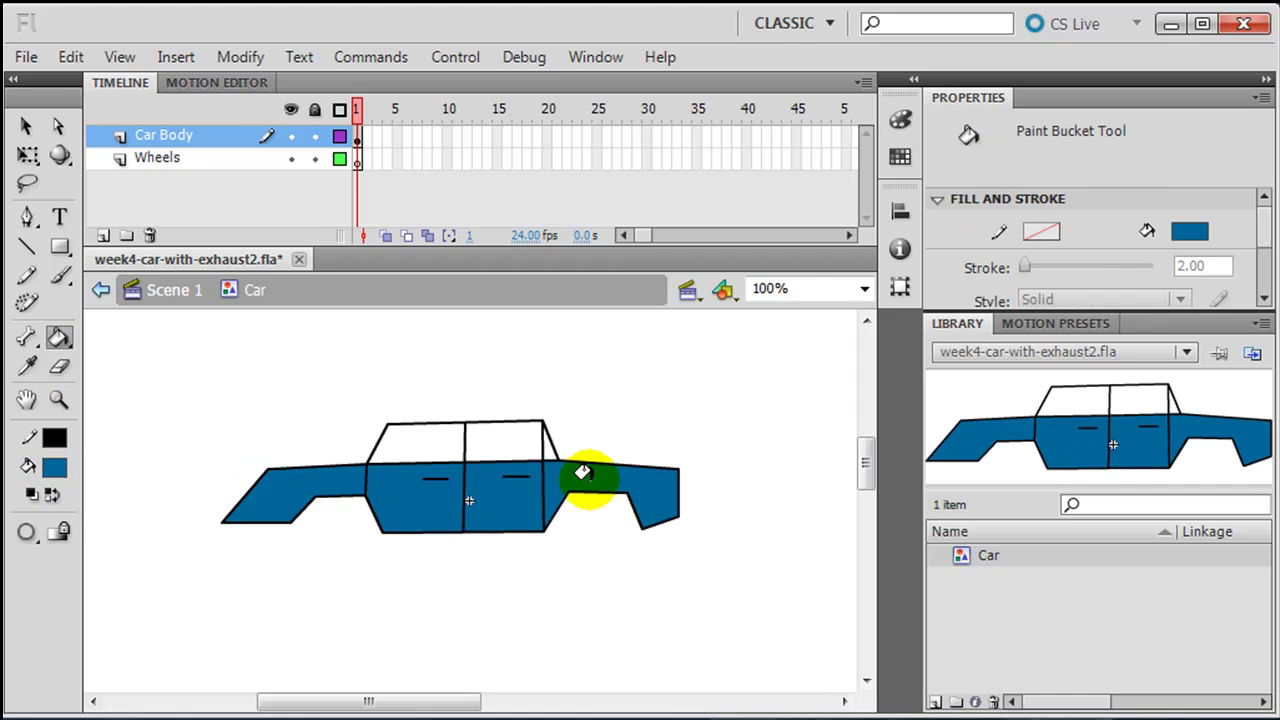
Fill all the car's window areas with turquoise #00FFCC.
left_click(54, 467)
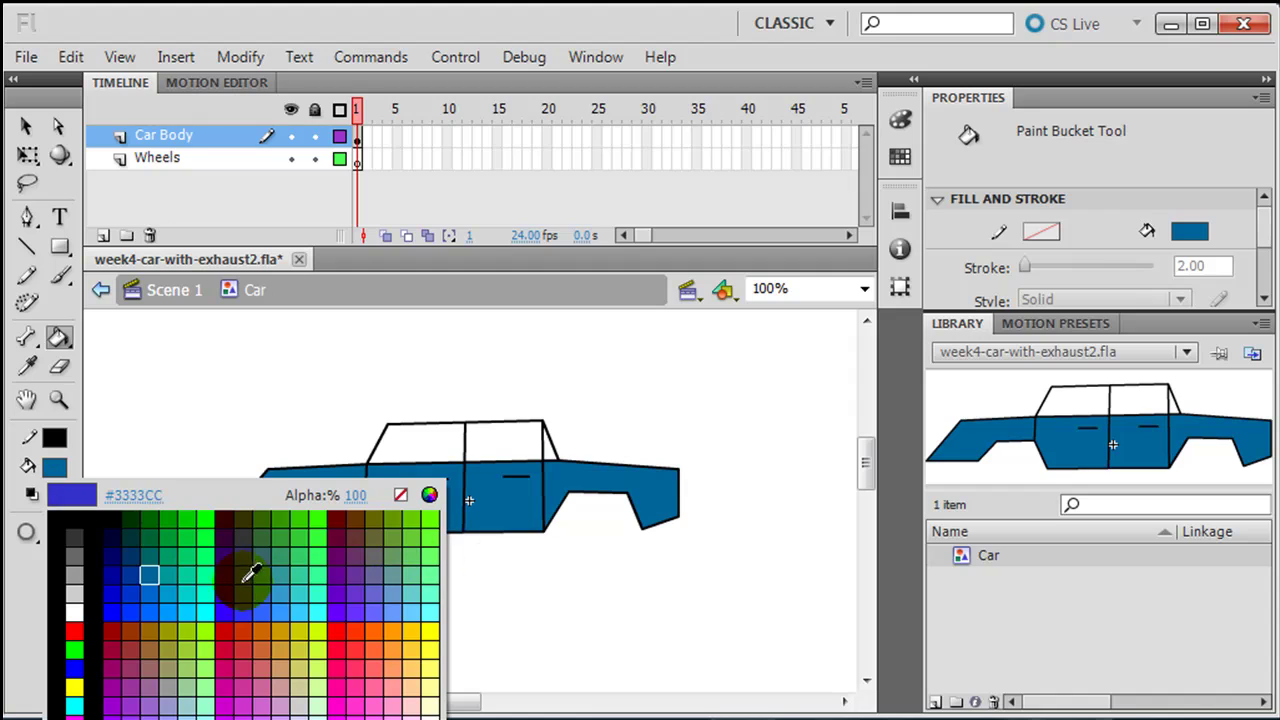
left_click(217, 580)
left_click(408, 437)
left_click(504, 421)
left_click(545, 438)
left_click(726, 383)
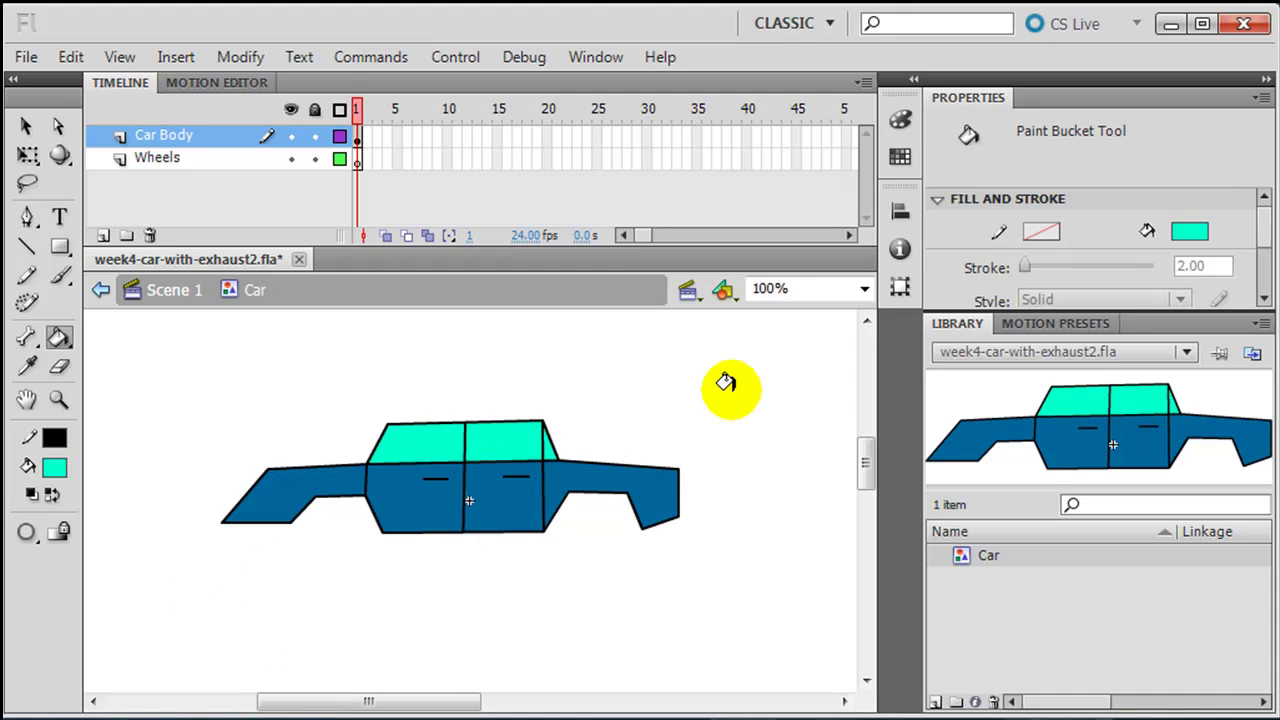
Draw a small triangular exhaust pipe with the Line tool, sticking out of the lower rear corner of the car.
key("n")
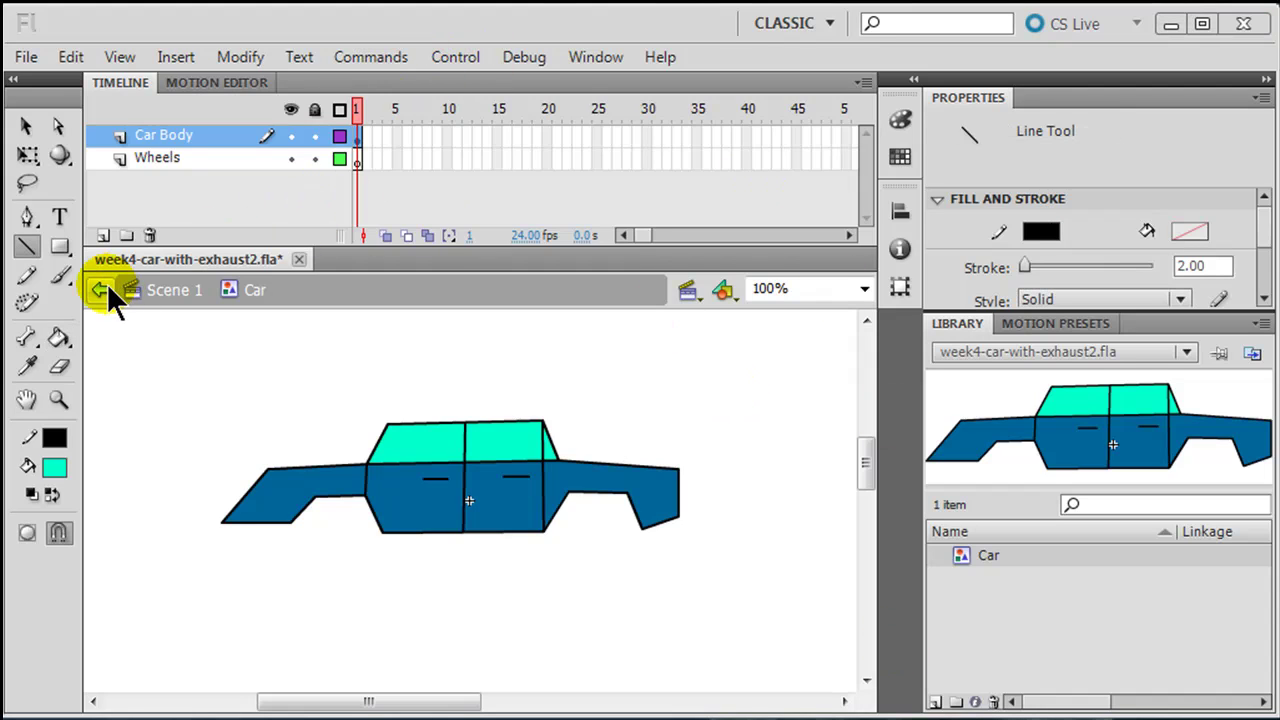
mouse_move(658, 522)
left_mouse_down()
mouse_move(694, 524)
mouse_move(697, 508)
left_mouse_up()
left_click(679, 515)
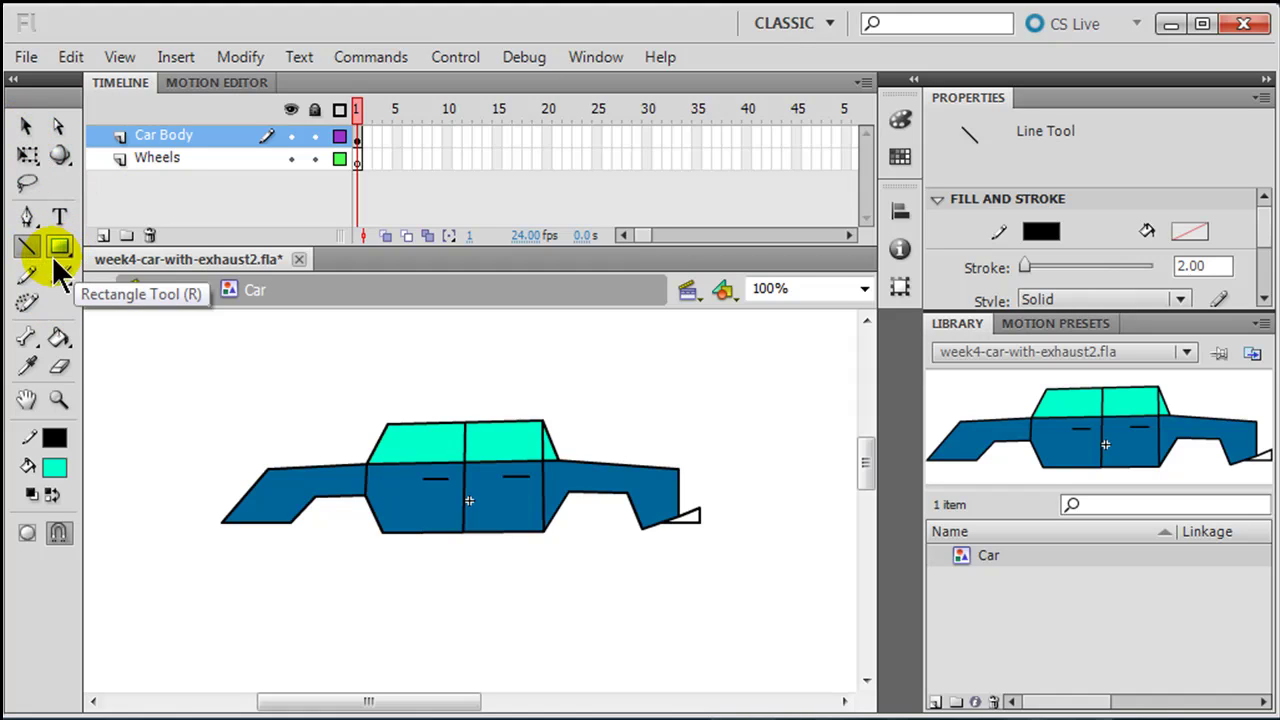
Fill the exhaust pipe with light grey and return to the Selection tool.
left_click(59, 338)
left_click(55, 466)
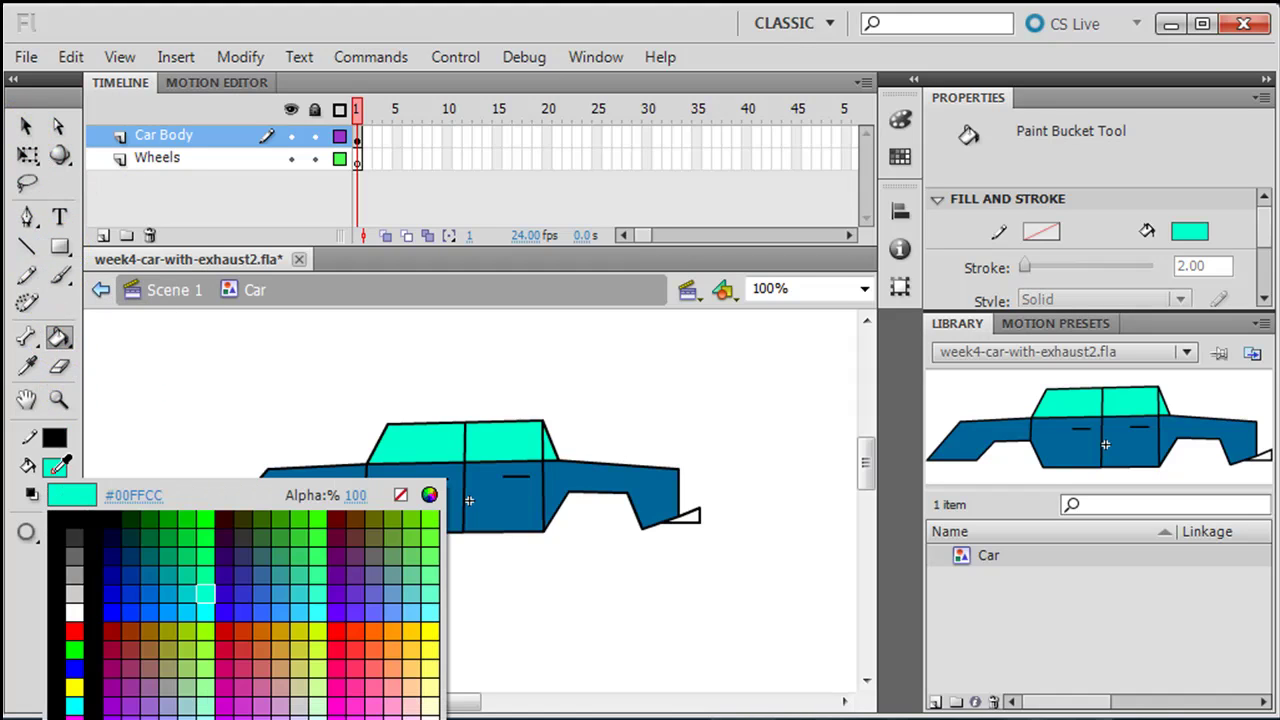
left_click(78, 595)
left_click(700, 514)
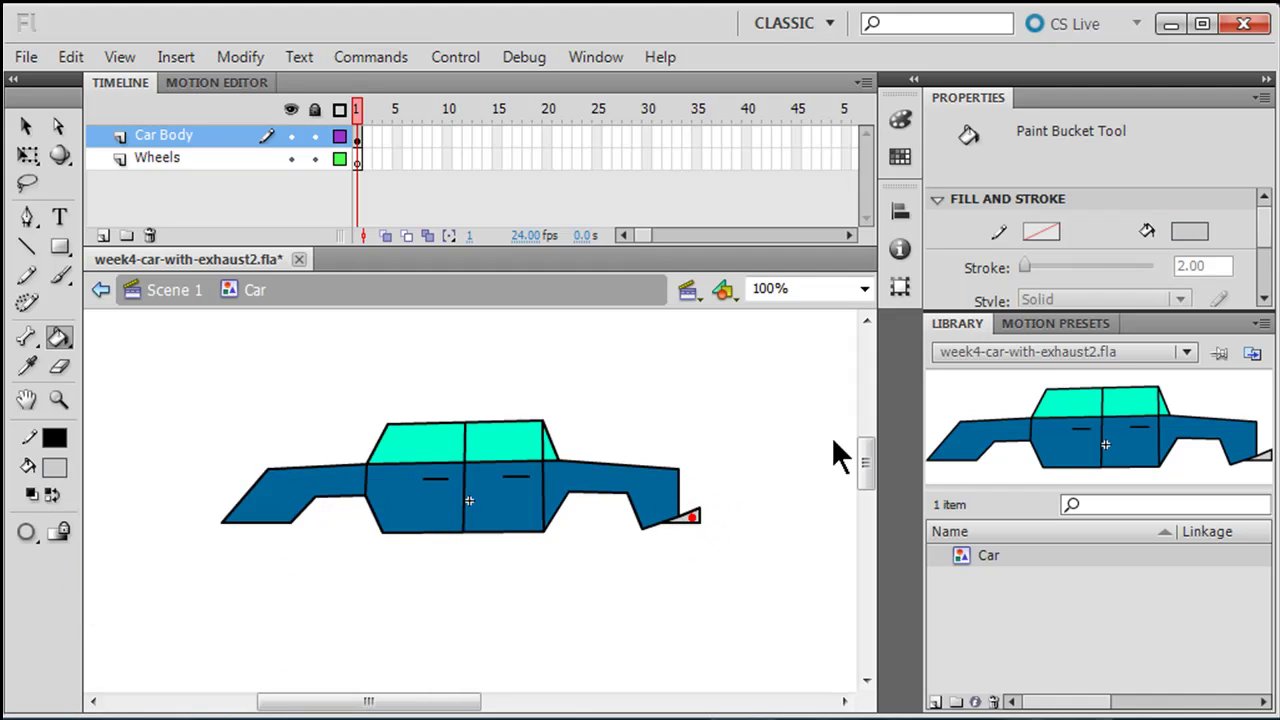
left_click(27, 128)
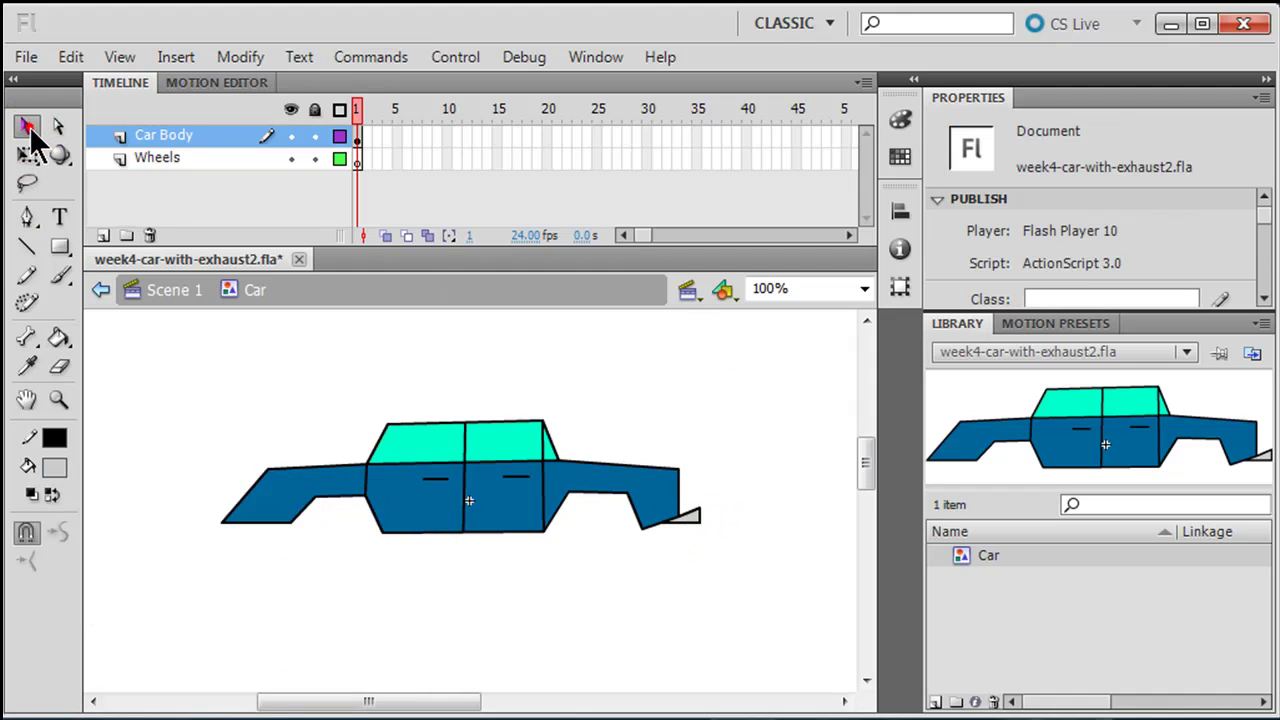
Select the whole exhaust pipe with its outline and shorten it horizontally with Free Transform so it protrudes less from the rear.
left_click(688, 522)
double_click(691, 521)
left_click(691, 521)
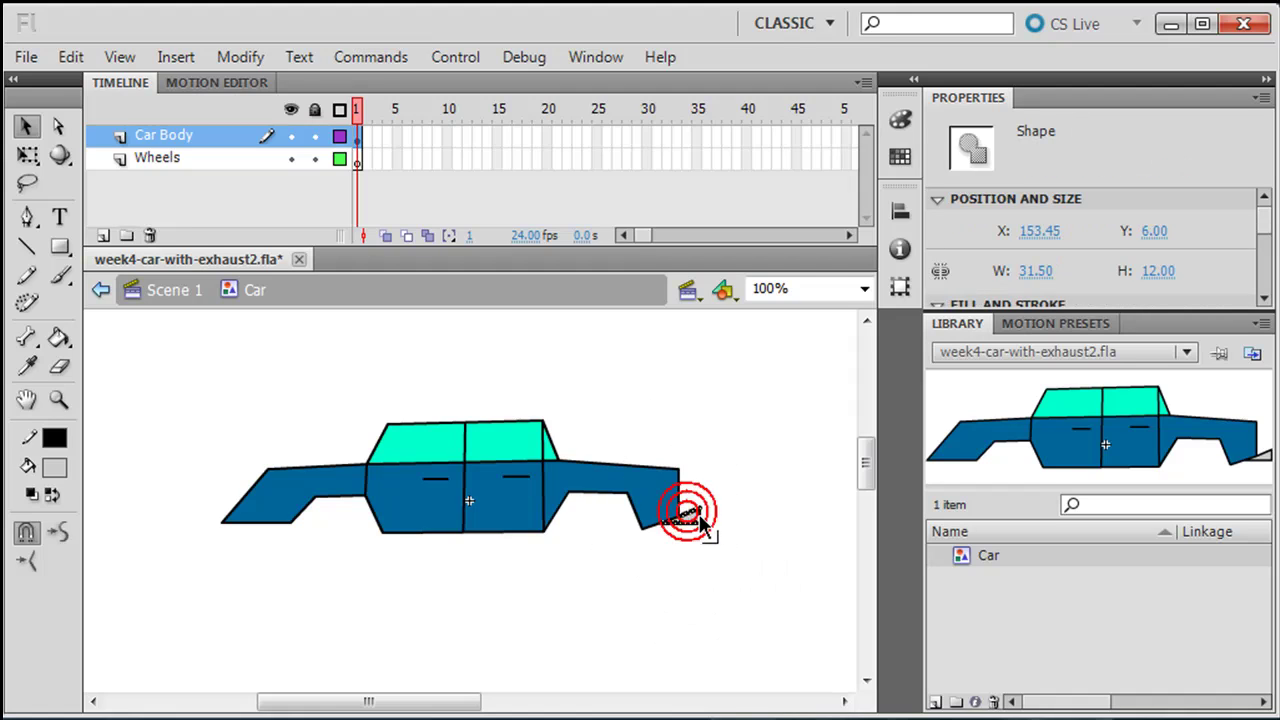
left_click(697, 516)
left_click(27, 155)
left_click_drag(699, 516, 696, 516)
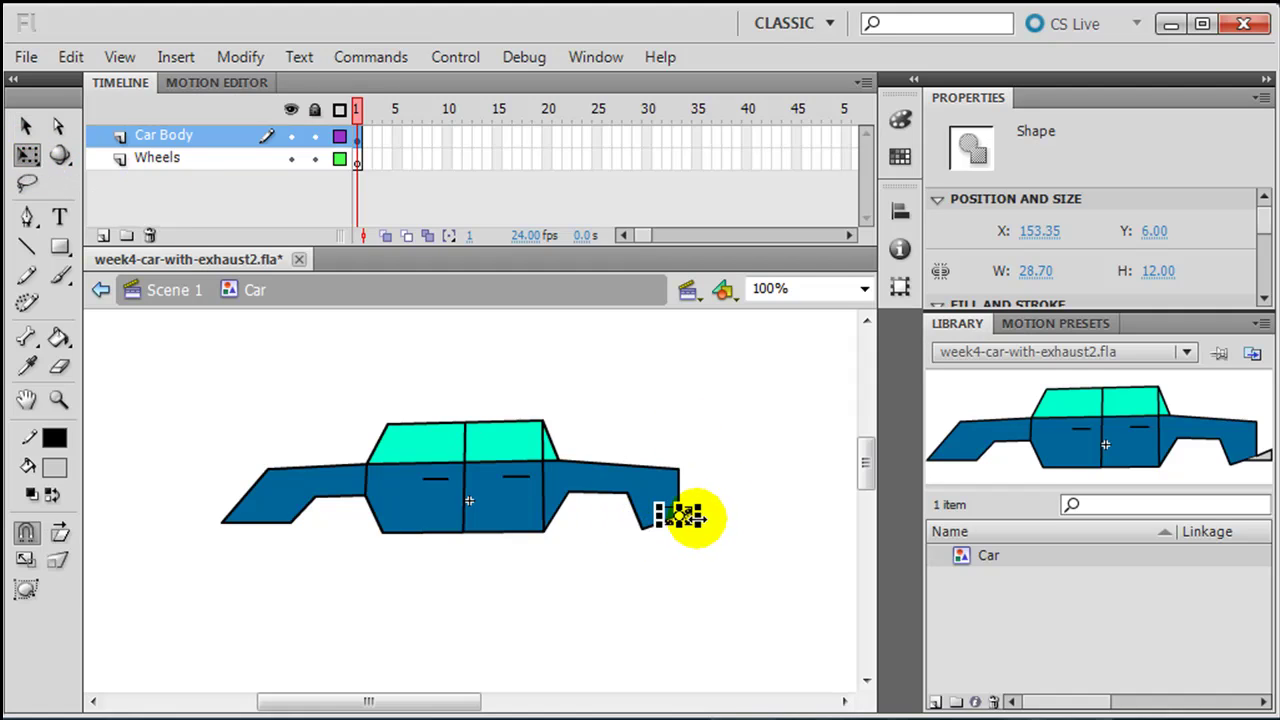
left_click(740, 549)
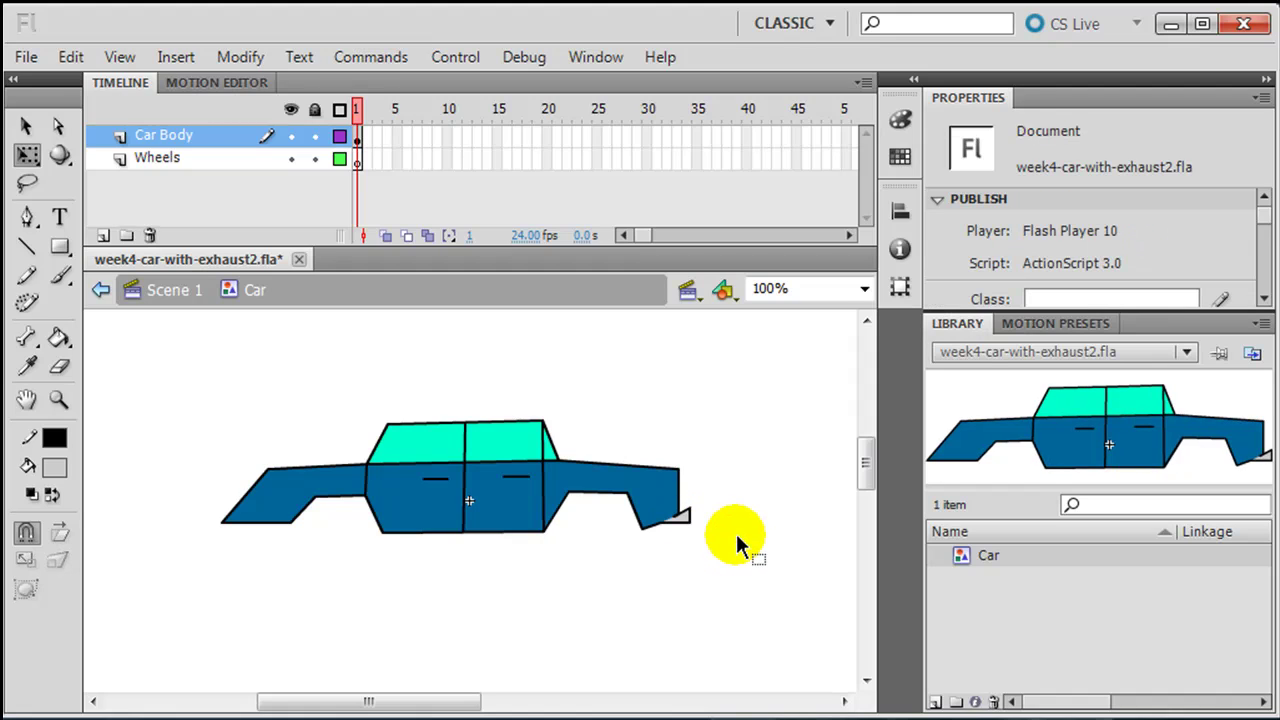
On the Wheels layer, draw a round wheel below the car's front with the Oval tool, using a black 15-point stroke and light grey fill.
left_click(155, 157)
left_click(360, 162)
left_click(58, 218)
left_click(62, 273)
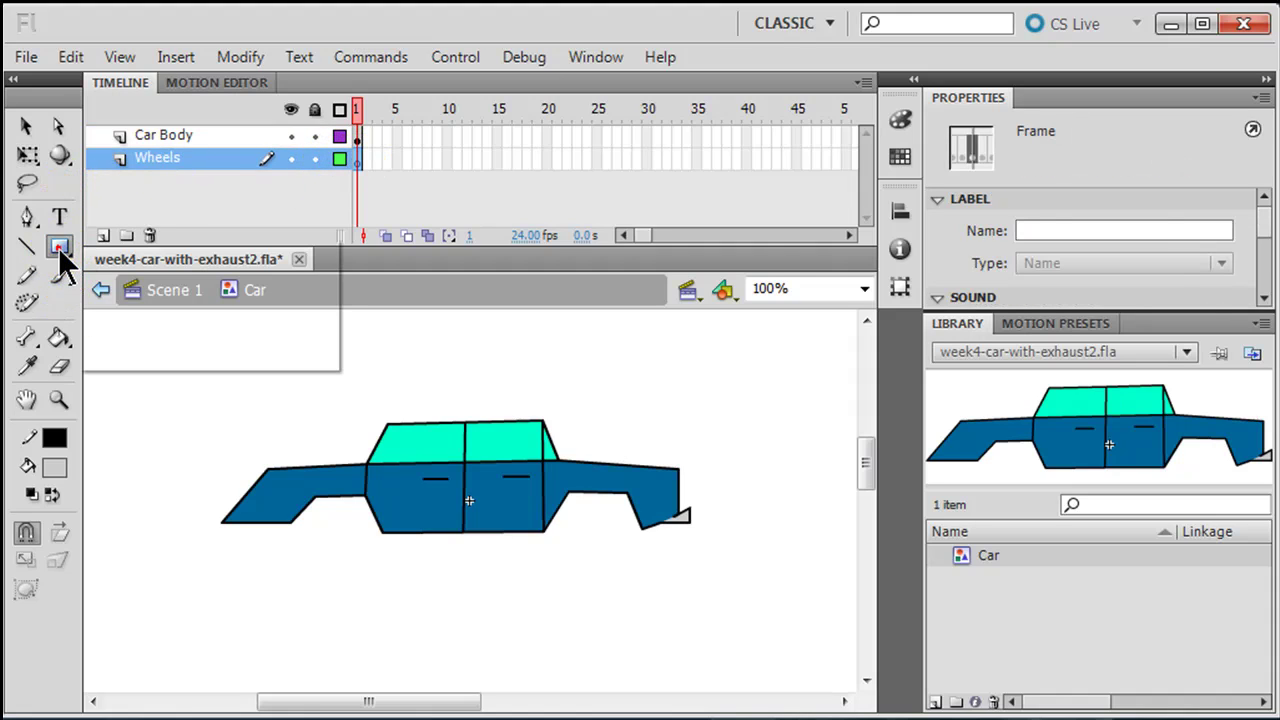
left_click(150, 270)
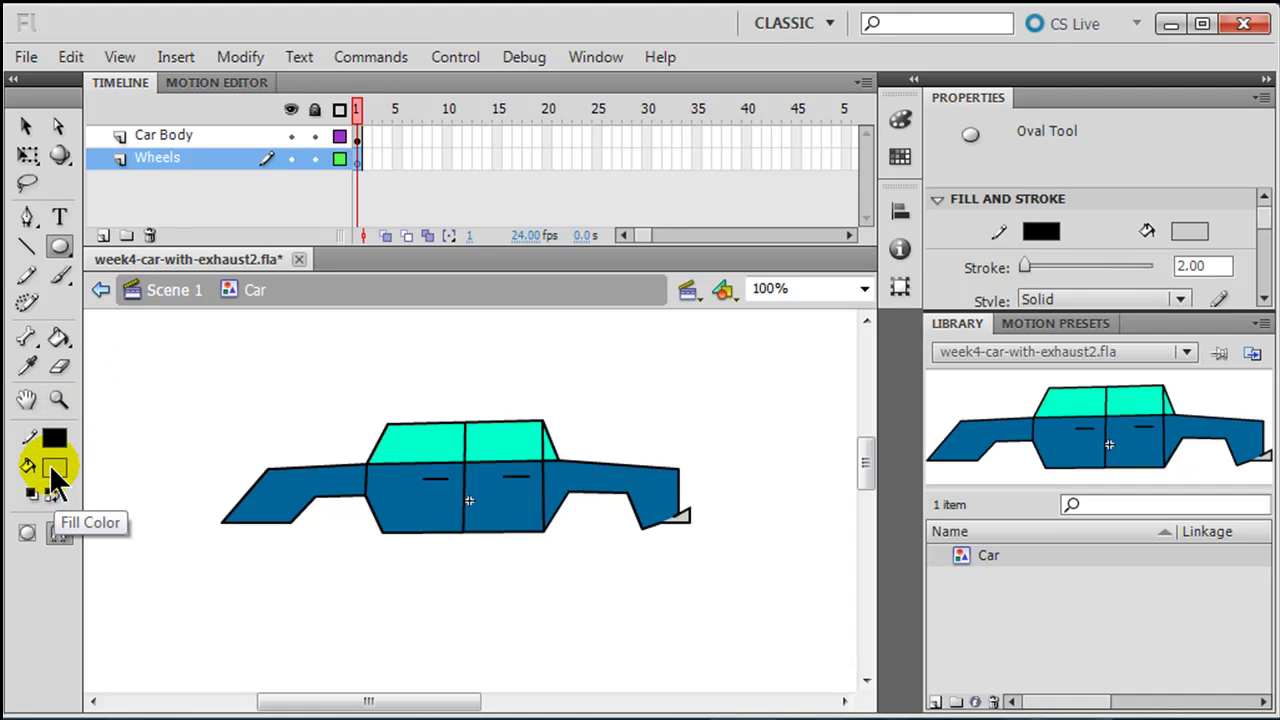
left_click(1196, 265)
type("15")
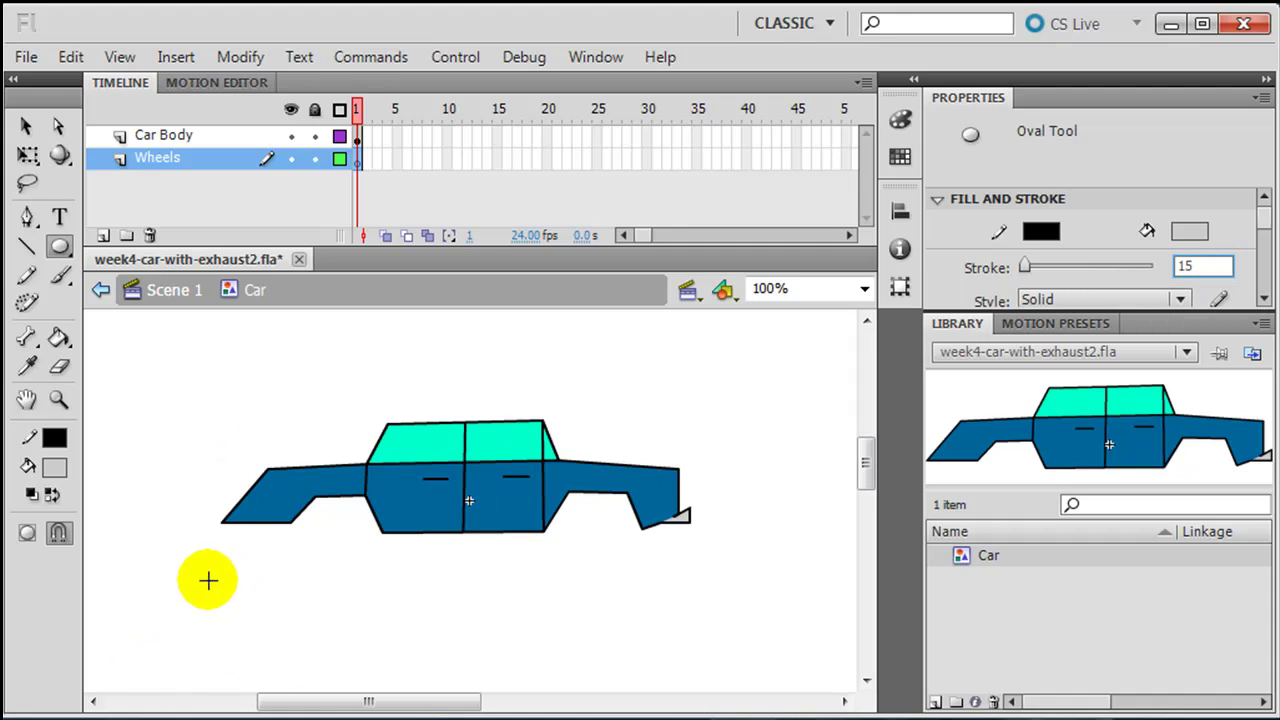
left_click_drag(206, 578, 286, 660)
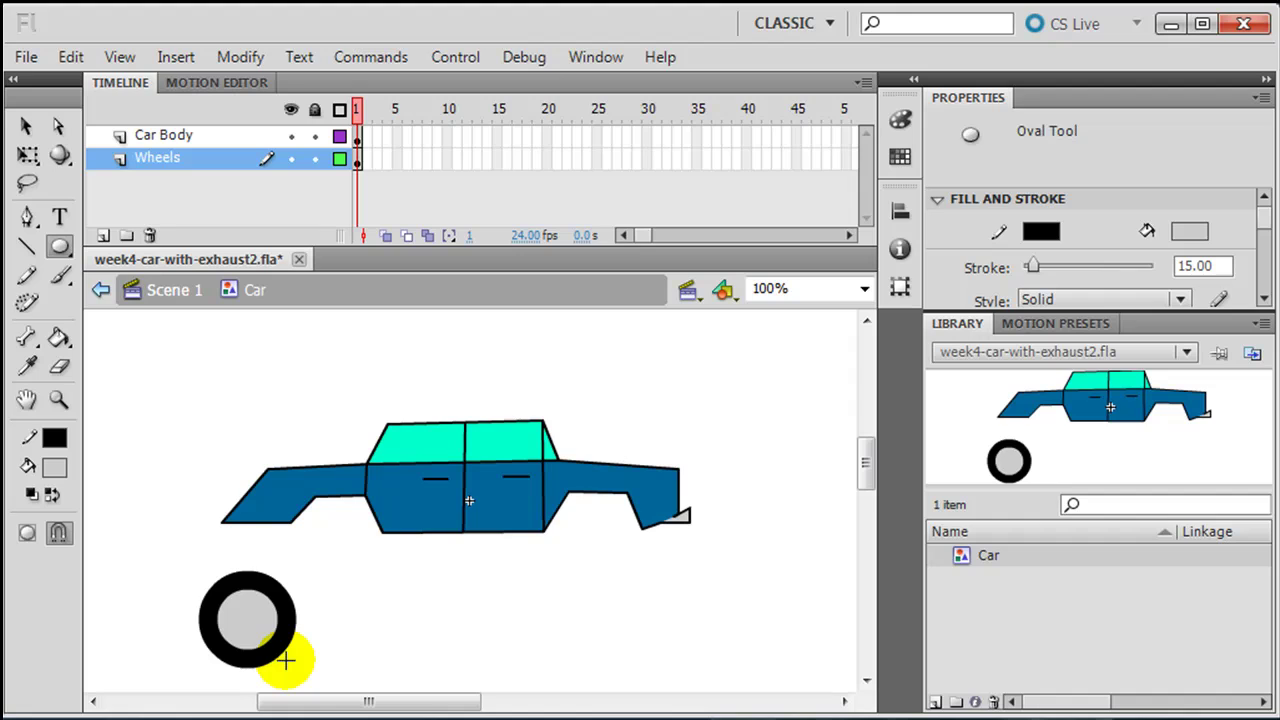
Scale the wheel down to about 49 × 49 and move it into the front wheel arch.
left_click(25, 155)
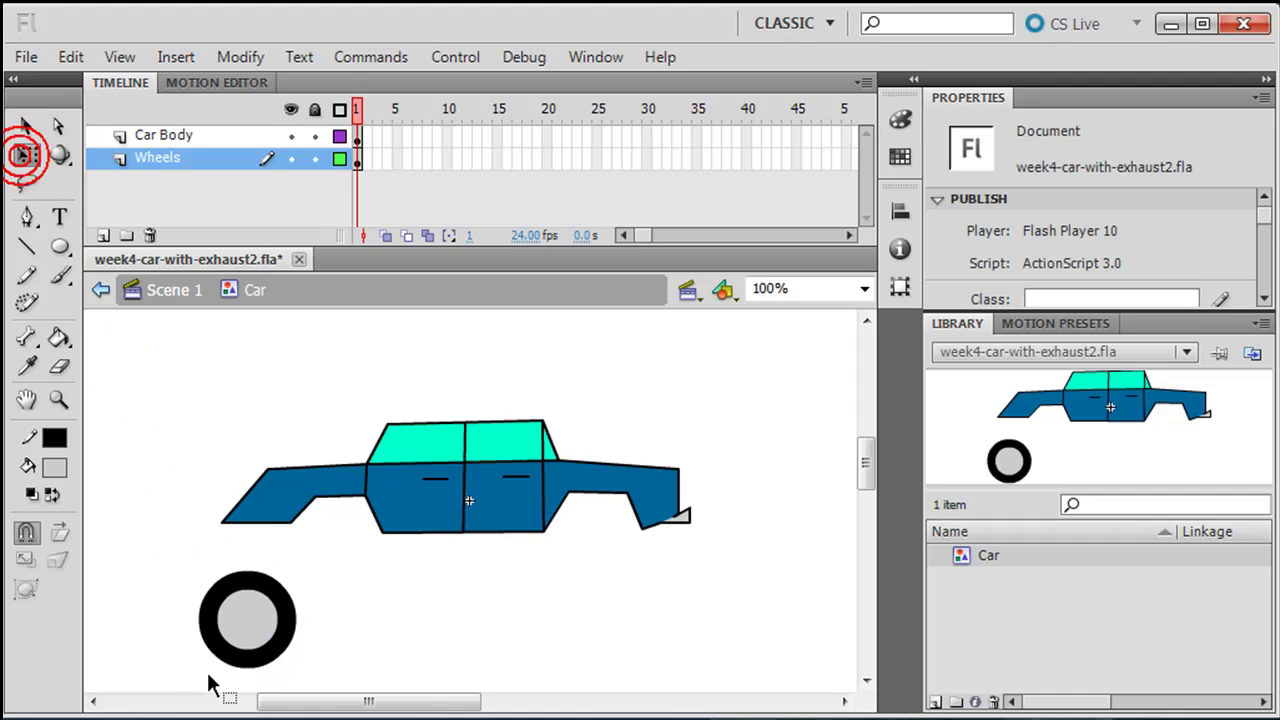
left_click_drag(169, 552, 266, 640)
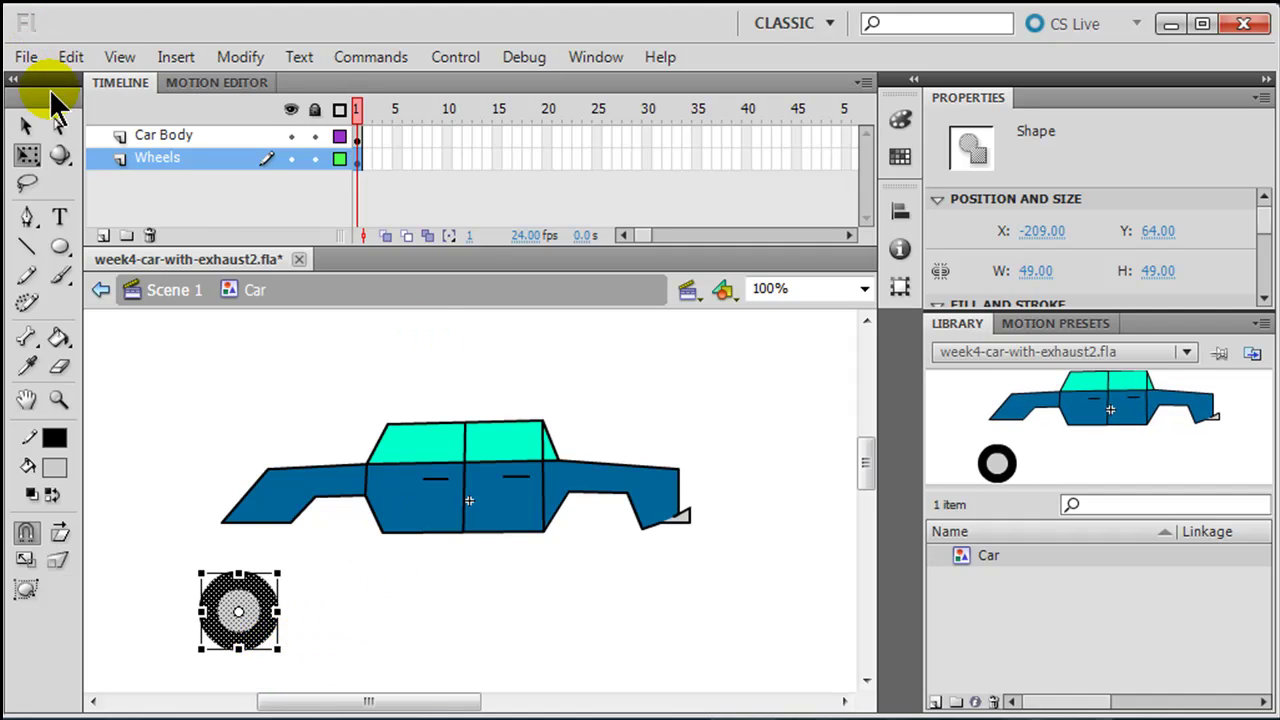
left_click(27, 127)
left_click_drag(258, 626, 347, 526)
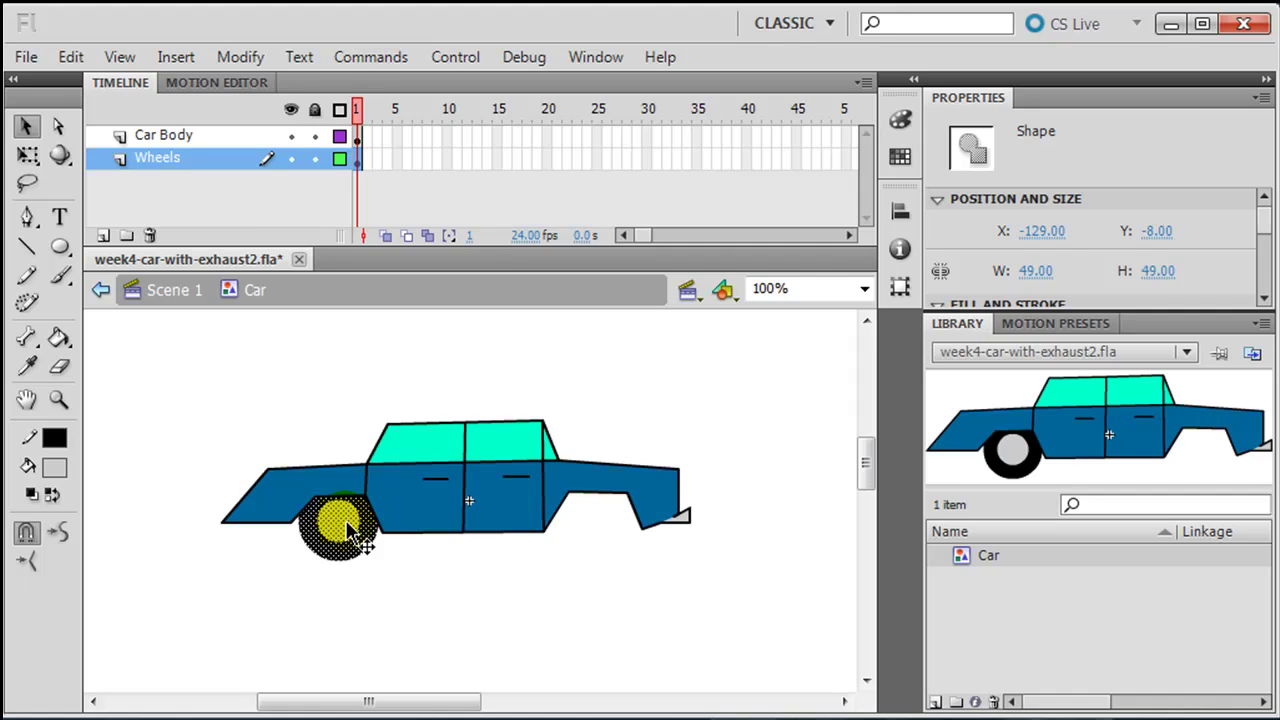
Duplicate the front wheel into the rear wheel arch and nudge the copy slightly lower.
left_click_drag(346, 520, 602, 538)
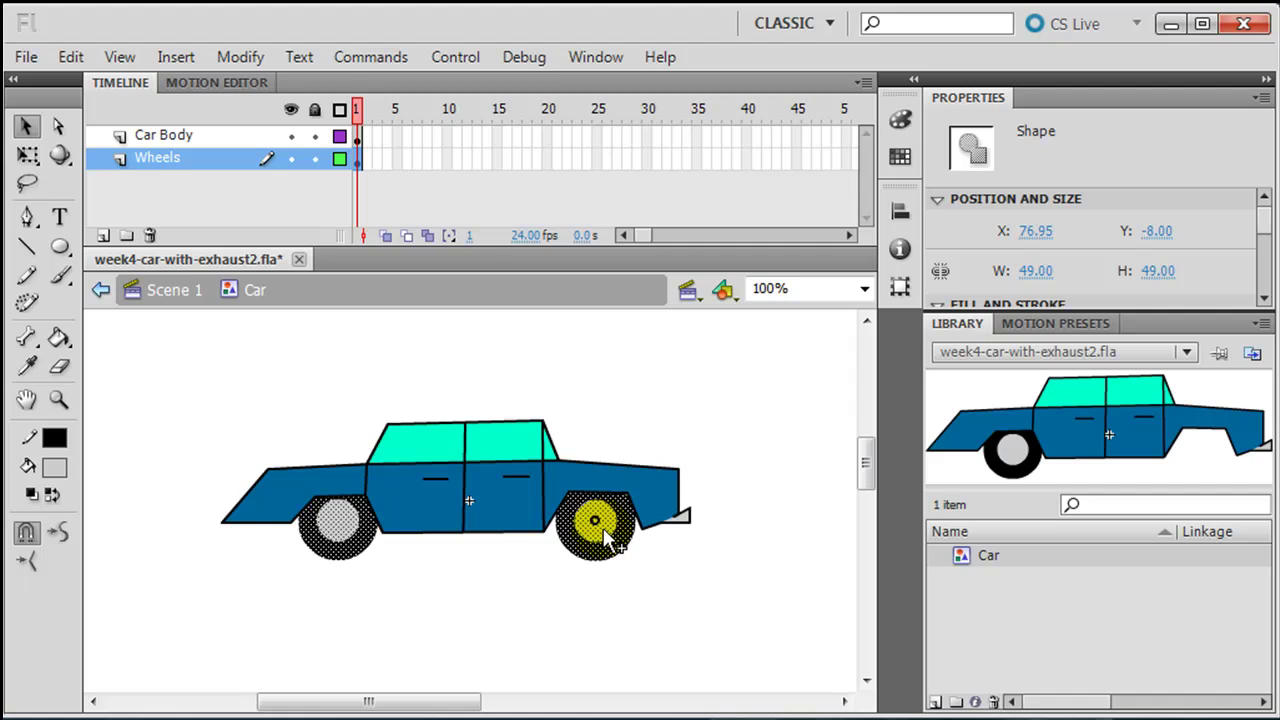
left_click_drag(603, 528, 603, 534)
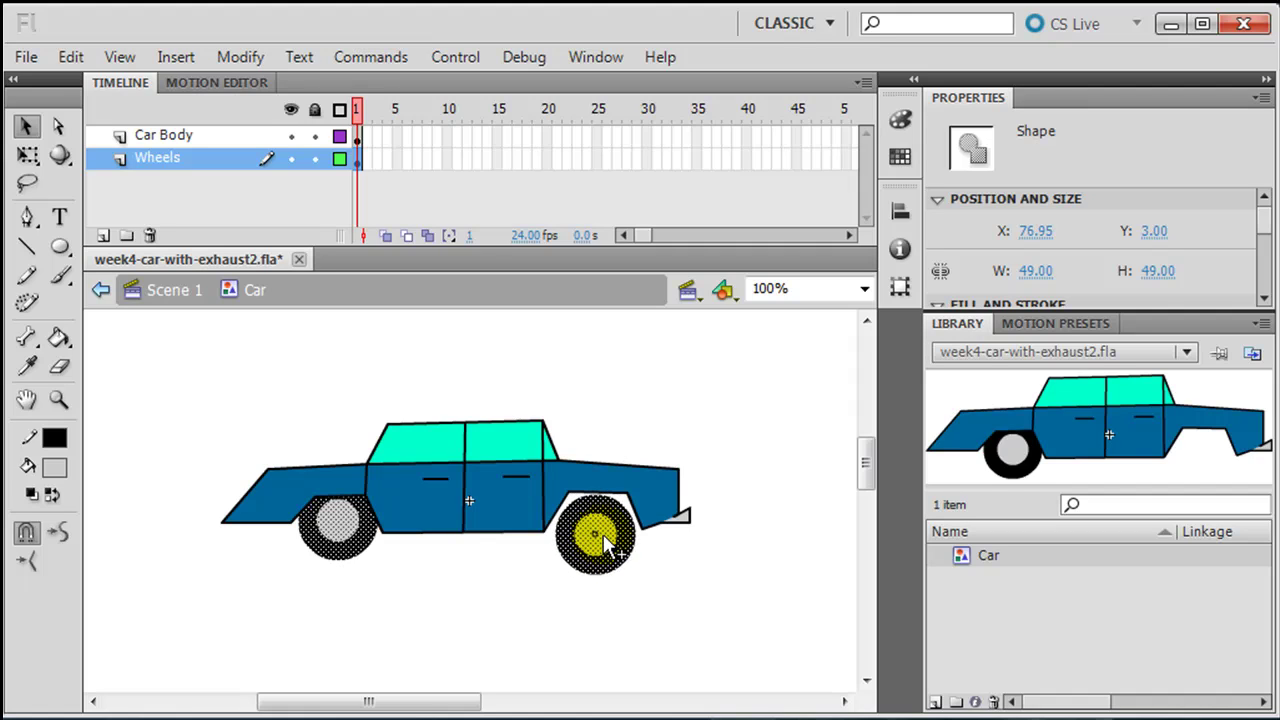
left_click(603, 534)
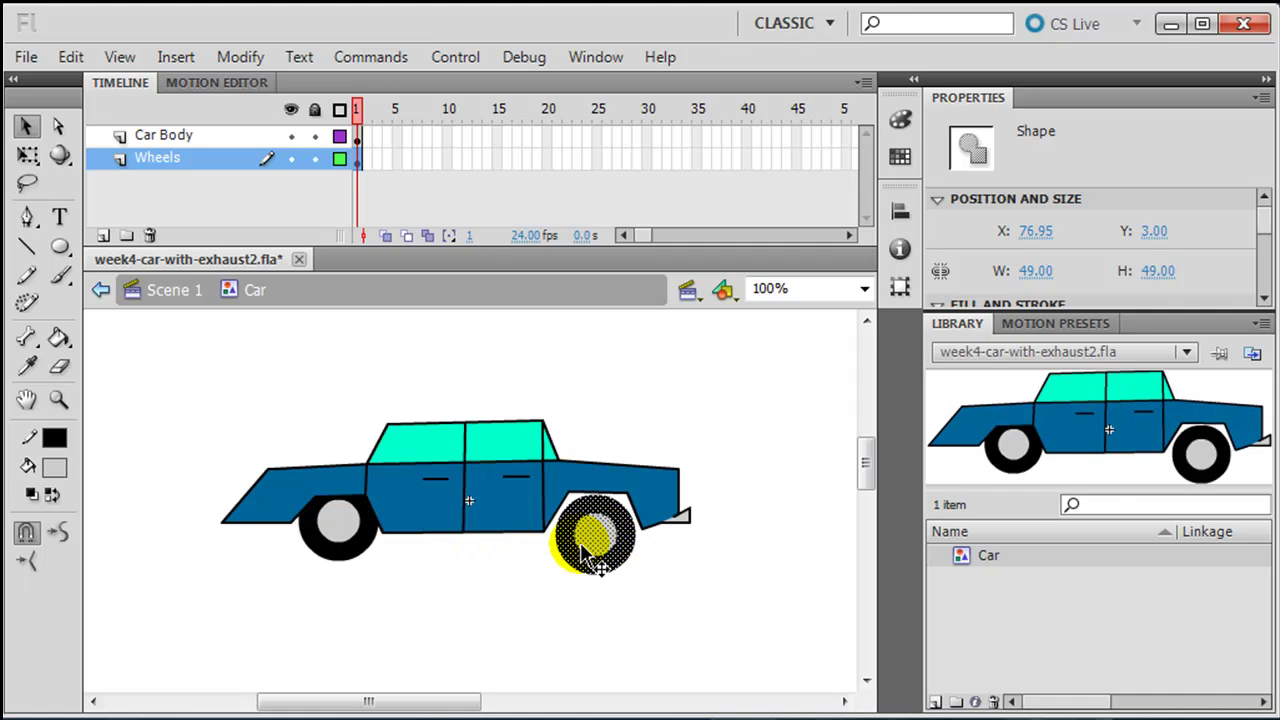
Select both wheels on the Wheels layer and align their bottom edges to each other.
left_click(358, 160)
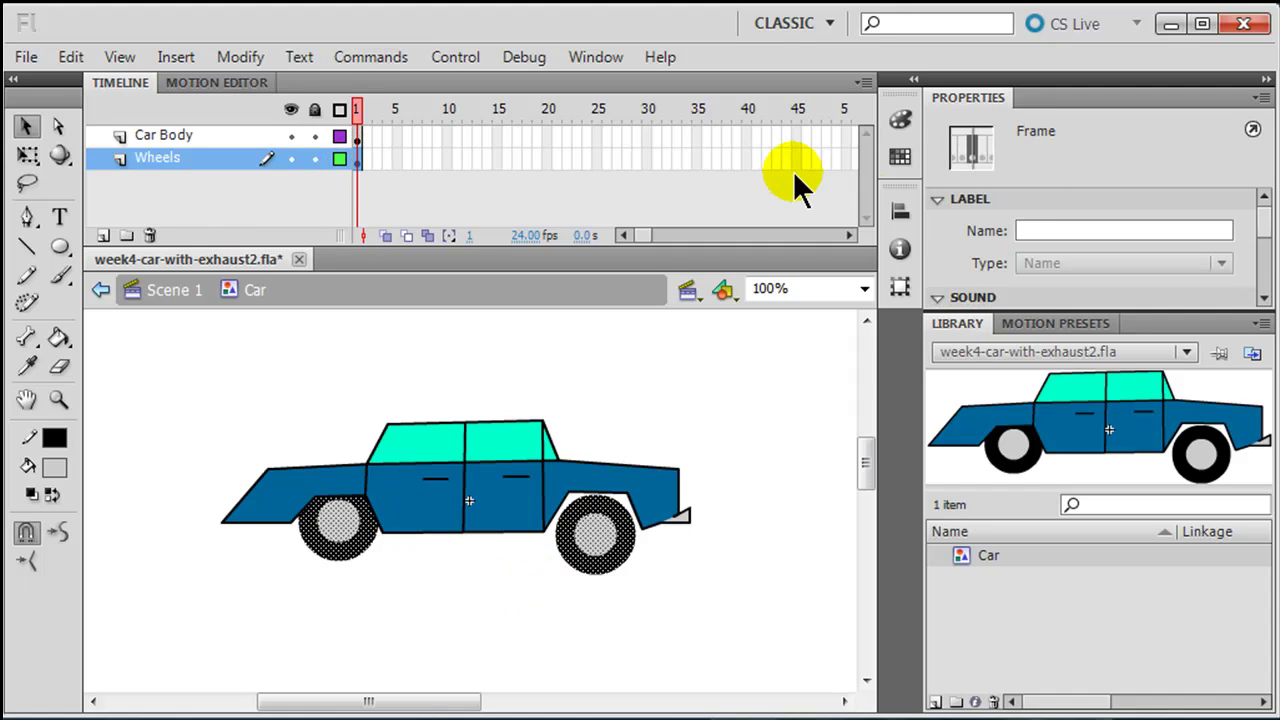
left_click(899, 212)
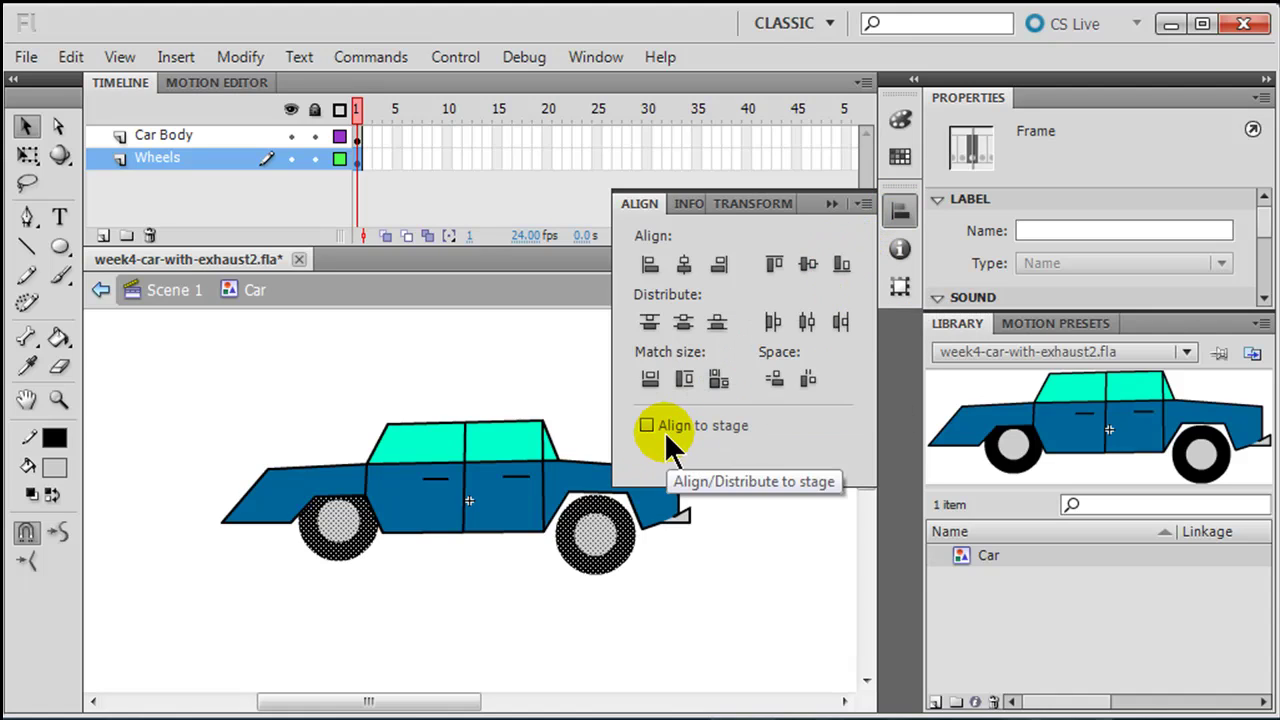
left_click(845, 263)
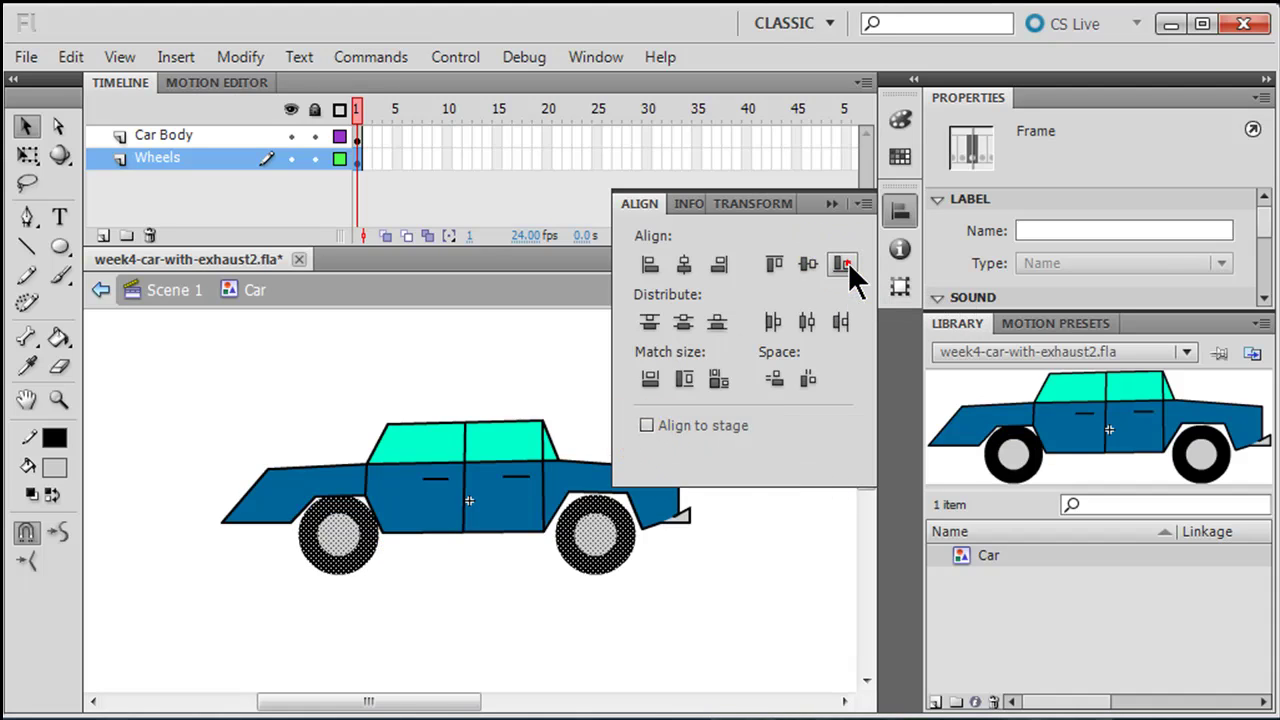
left_click(900, 213)
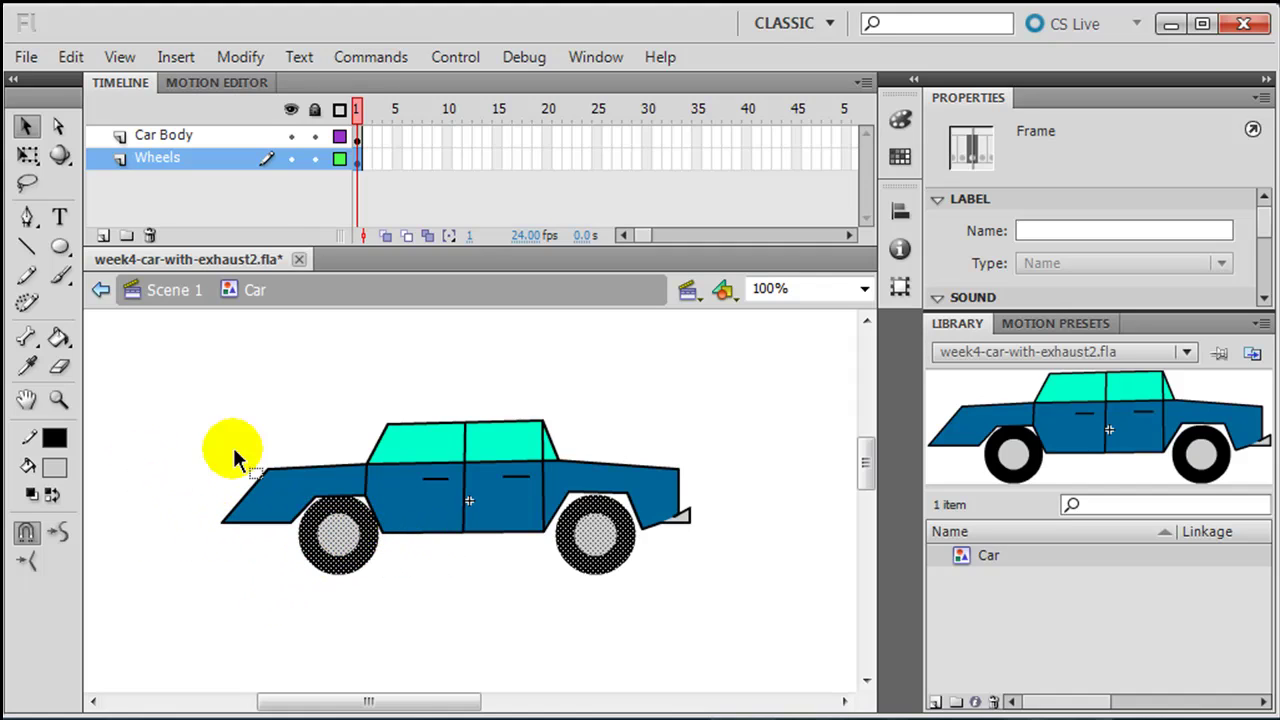
Move both wheels up together so they sit inside the wheel arches, and deselect them.
left_click(27, 155)
left_click(334, 543)
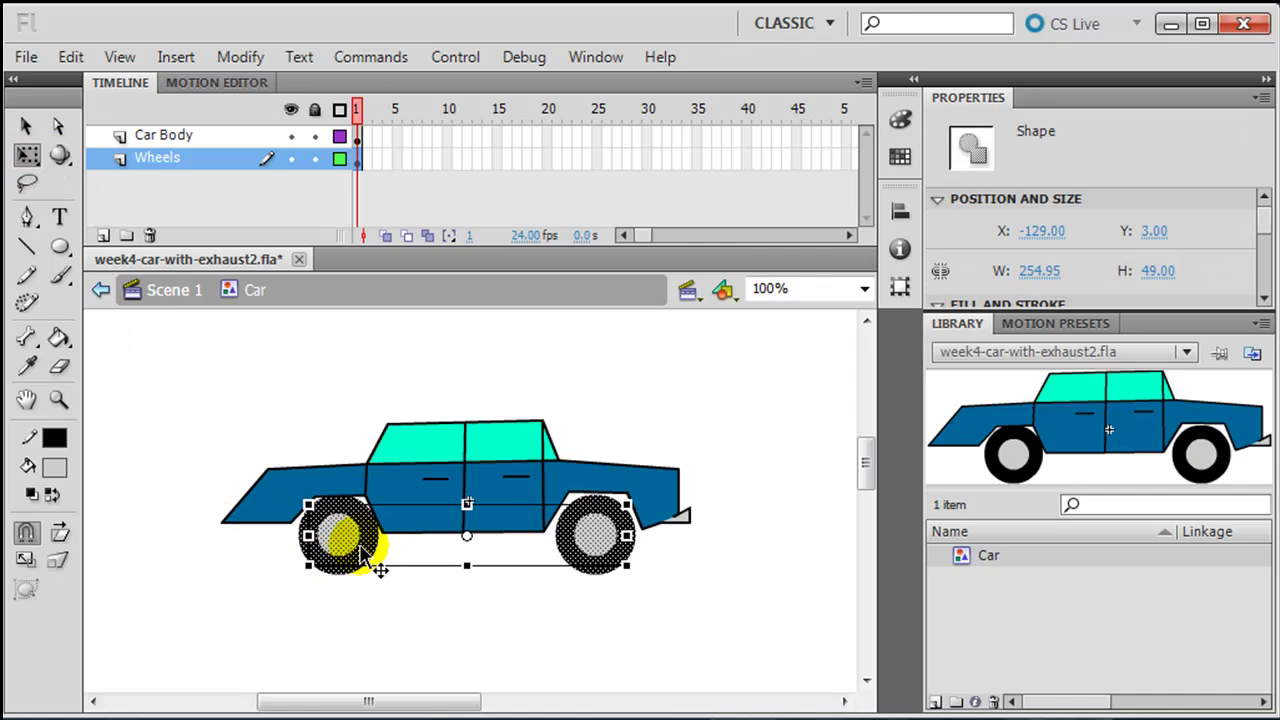
left_click_drag(362, 541, 367, 533)
left_click(706, 598)
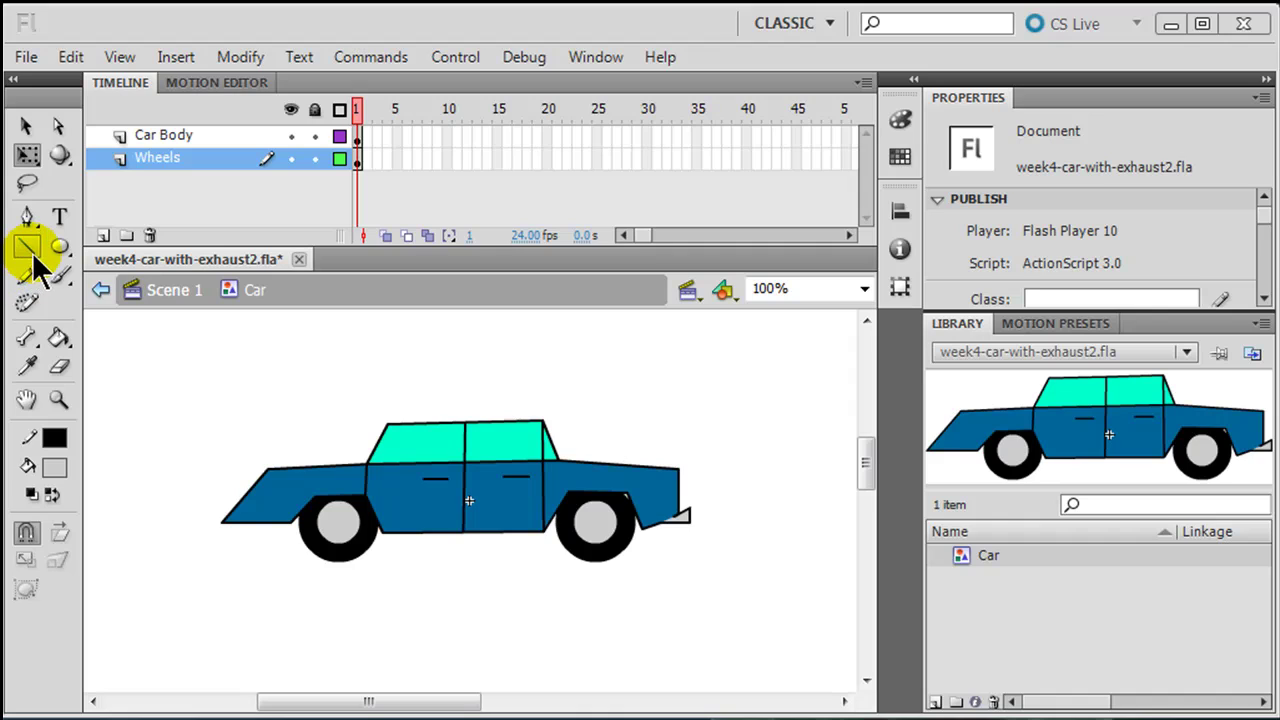
Add a new layer named headlights and place it above the Car Body layer.
left_click(102, 237)
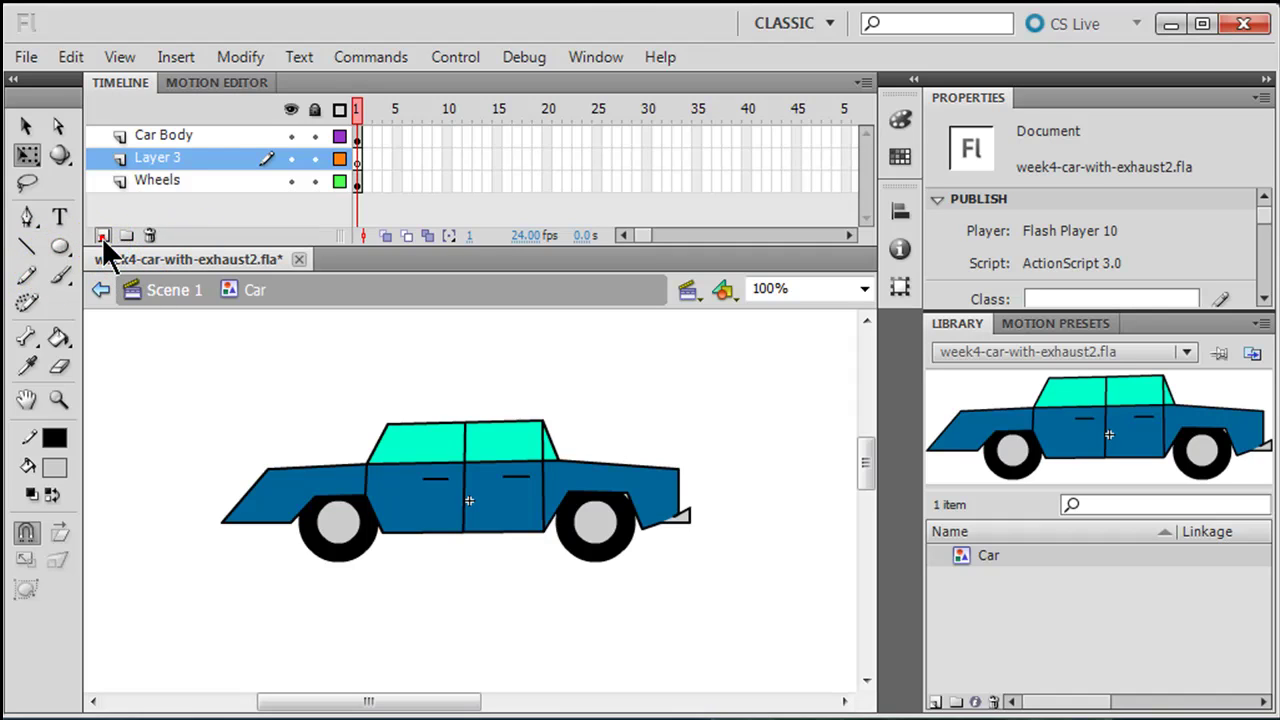
double_click(162, 158)
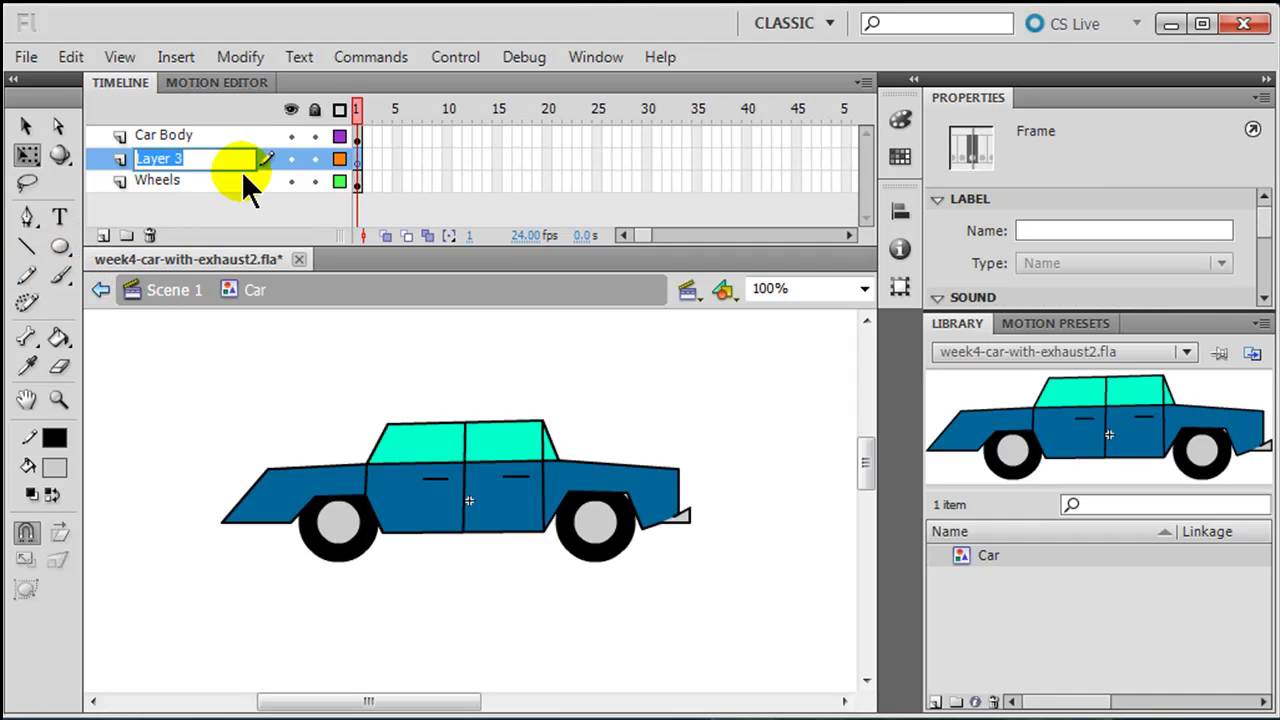
type("headli")
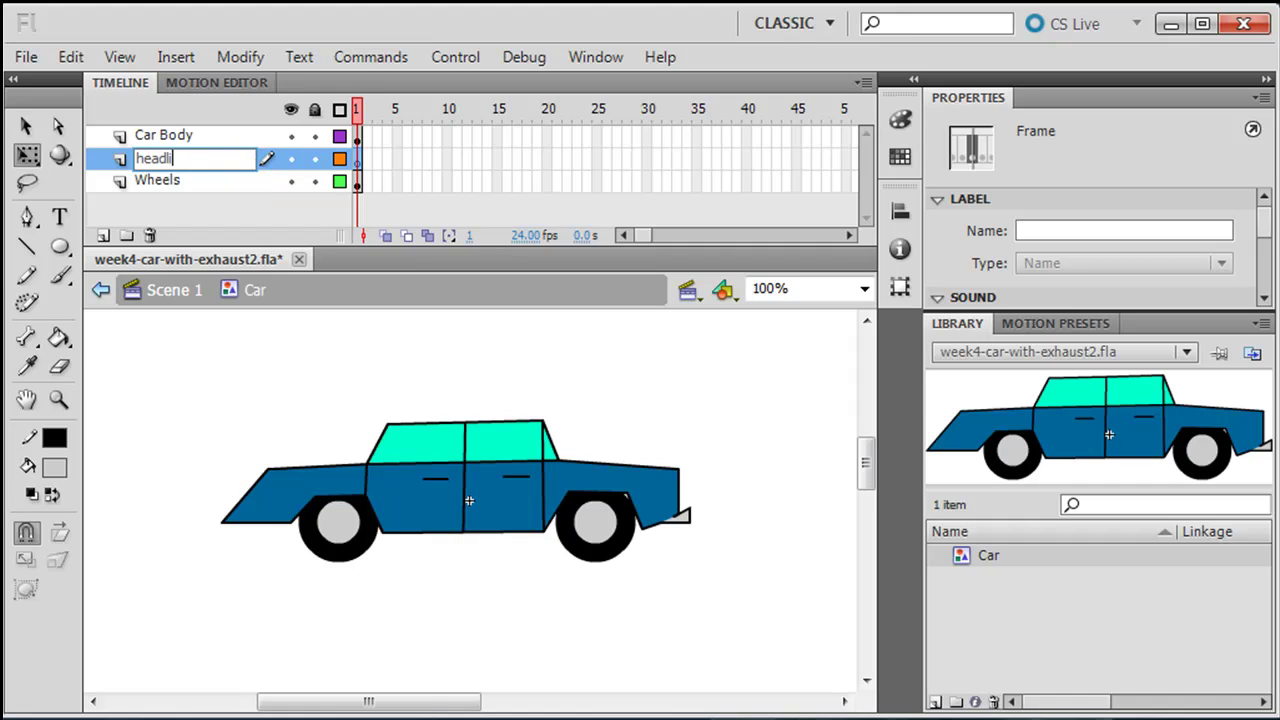
type("ghts")
key("Return")
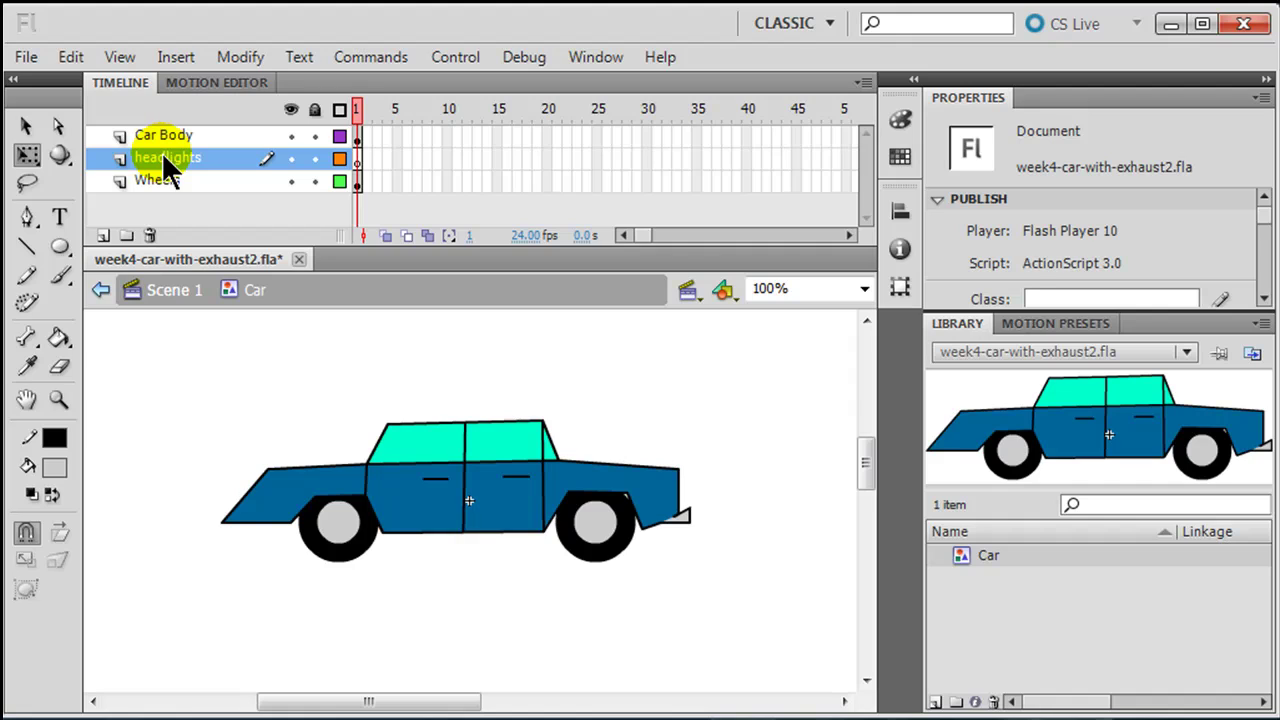
left_click_drag(167, 156, 168, 127)
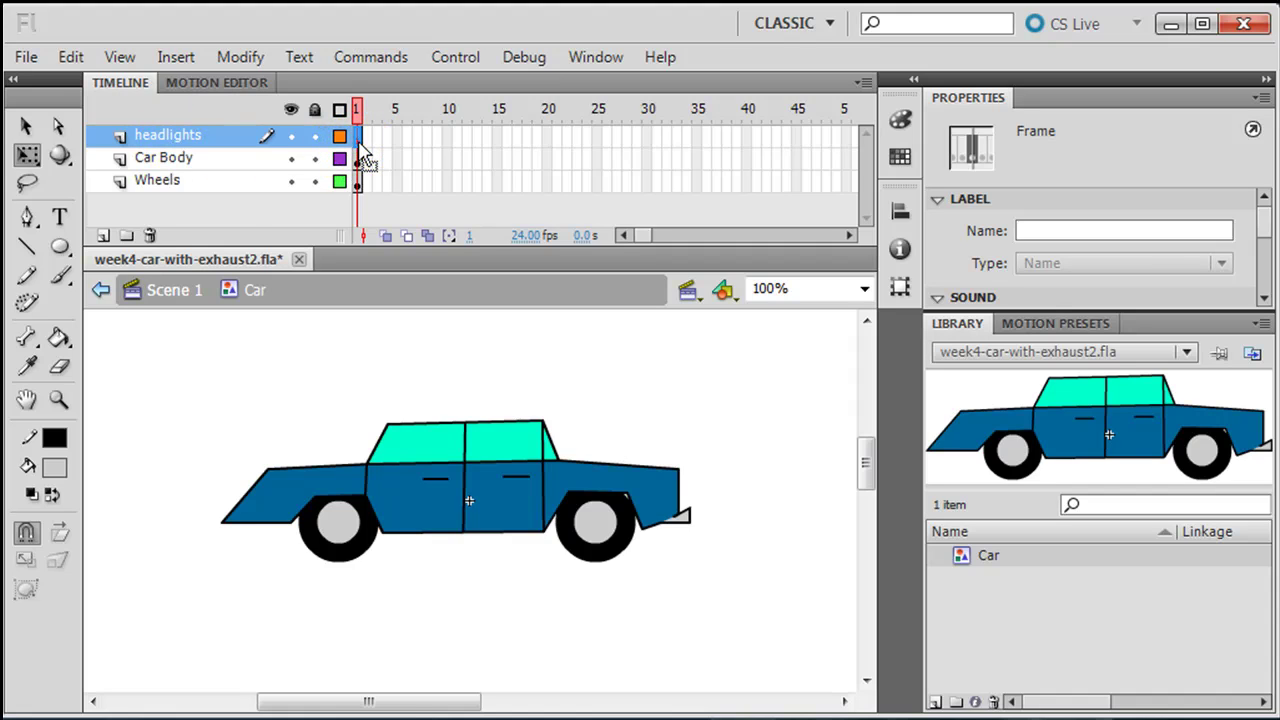
Choose the Rectangle tool on the headlights layer, undo a trial rectangle over the car's front, and set the stroke colour to none.
left_click(62, 245)
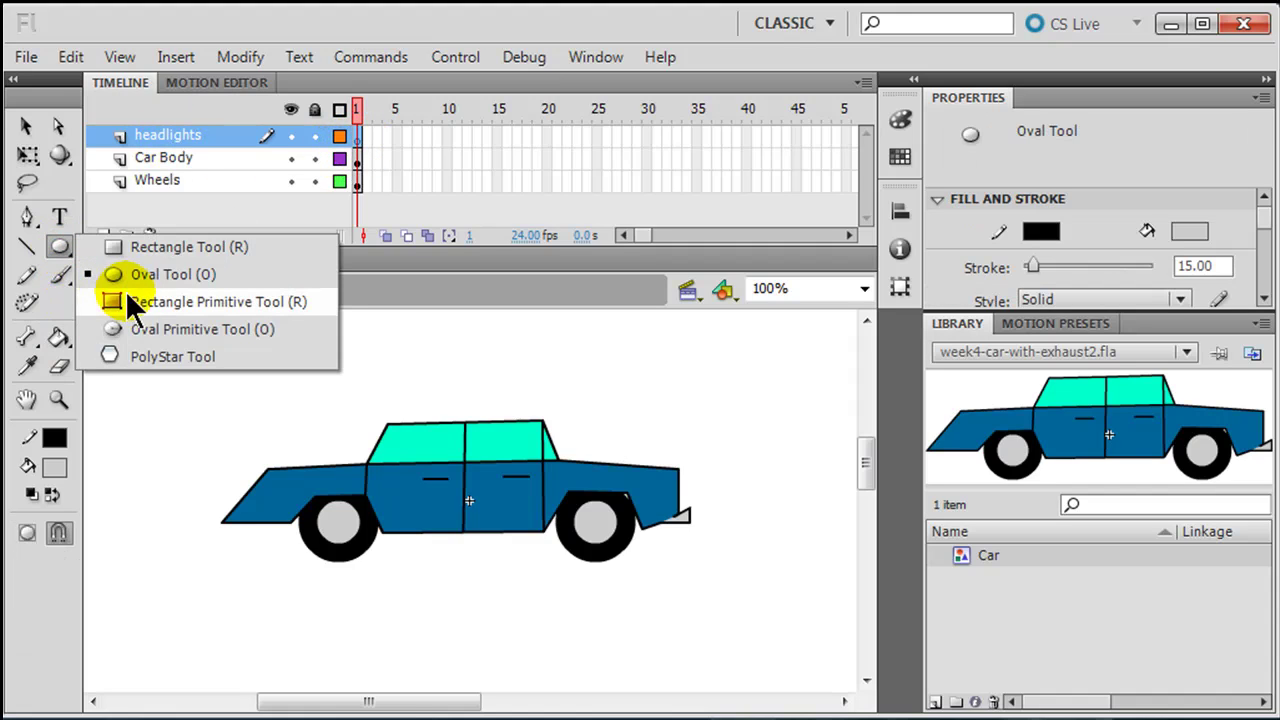
left_click(145, 247)
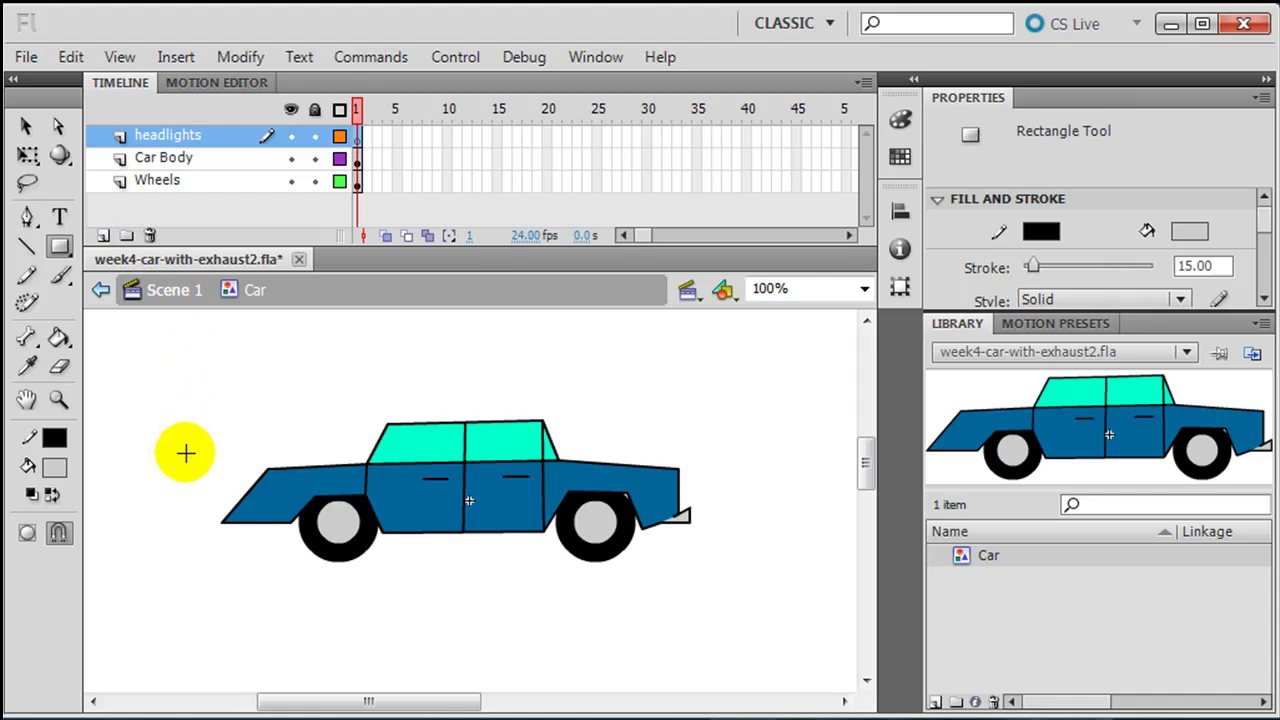
left_click_drag(95, 465, 271, 510)
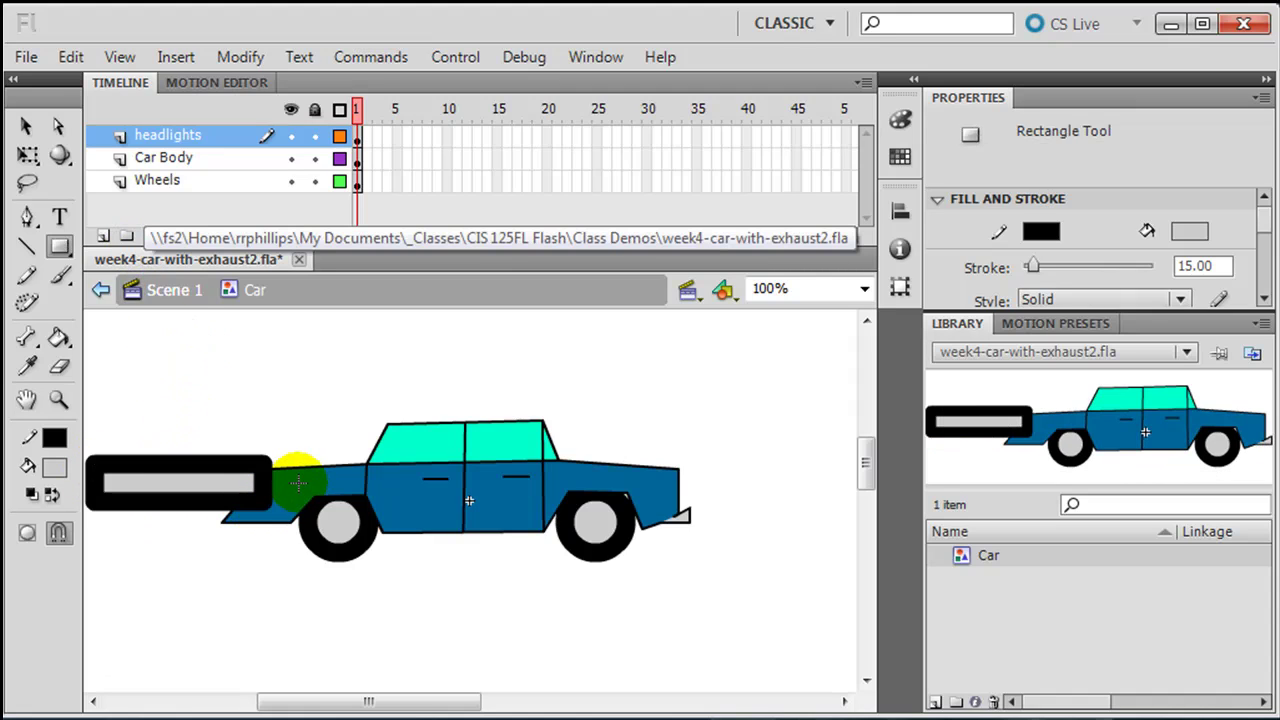
key("ctrl+z")
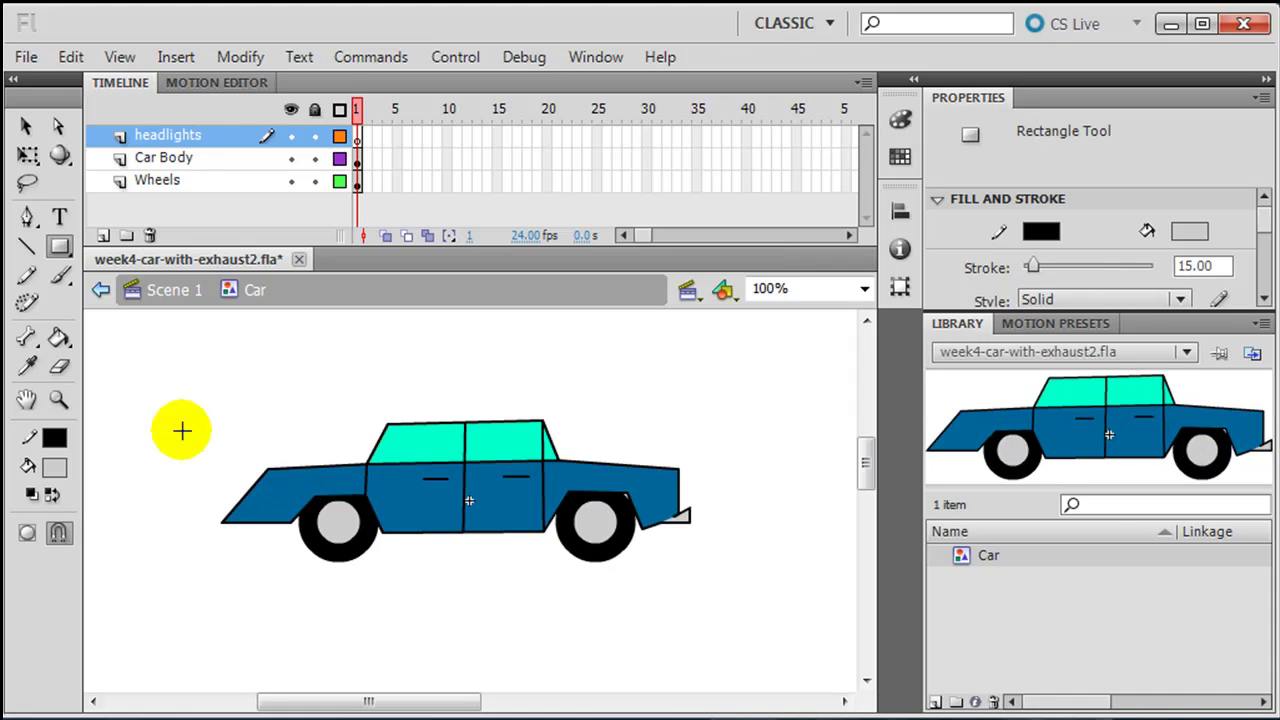
left_click(54, 436)
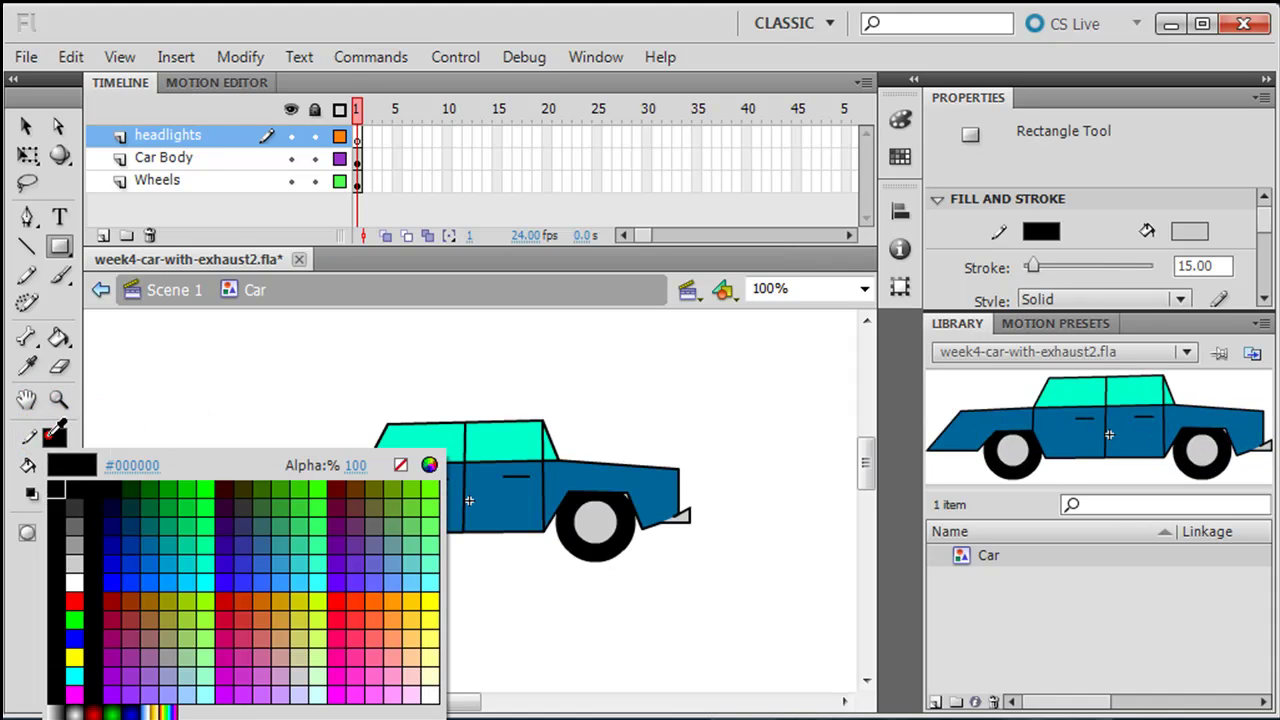
left_click(399, 466)
Change the fill to a linear gradient and set its white end stop to yellow #FFFF00.
left_click(55, 466)
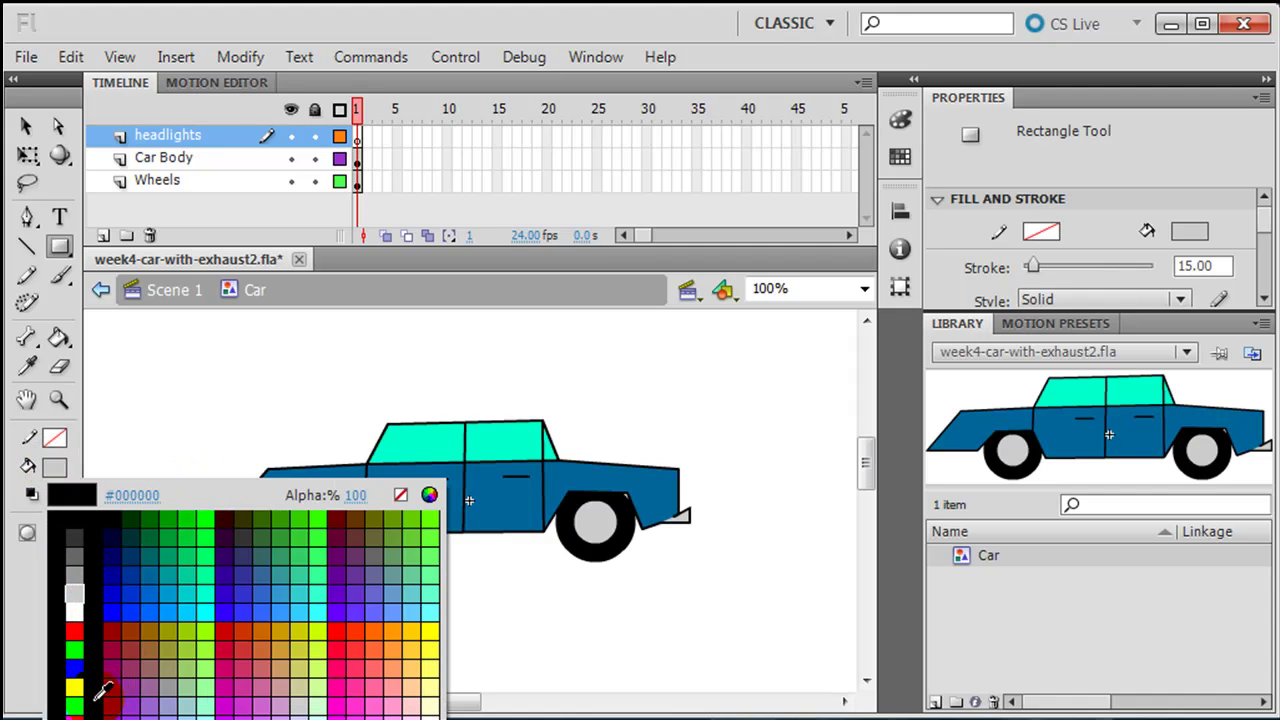
left_click(55, 487)
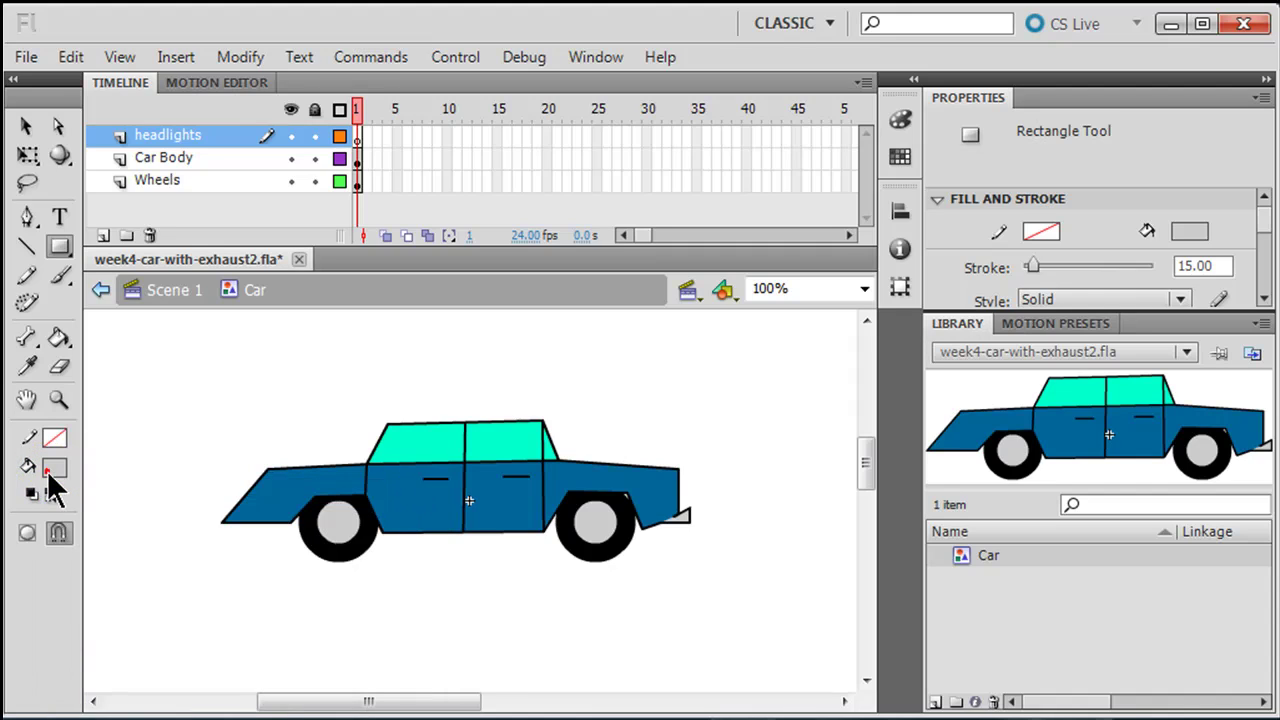
left_click(899, 116)
left_click(850, 139)
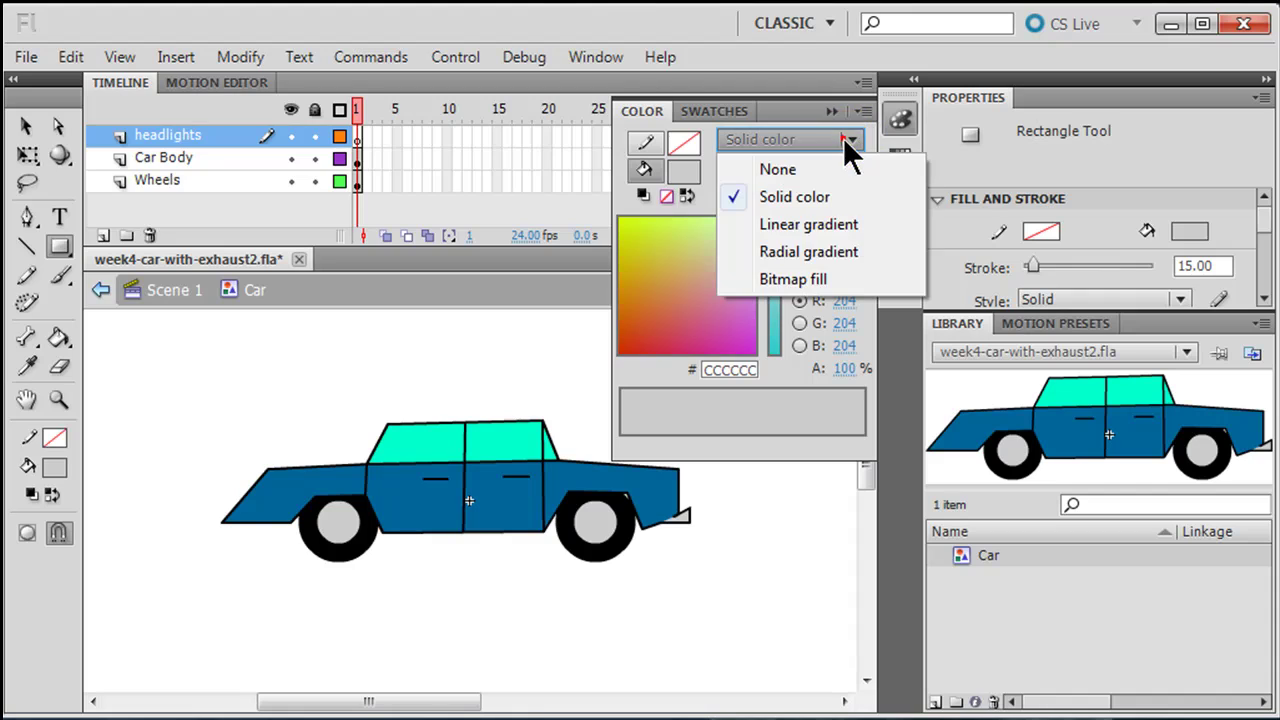
left_click(808, 226)
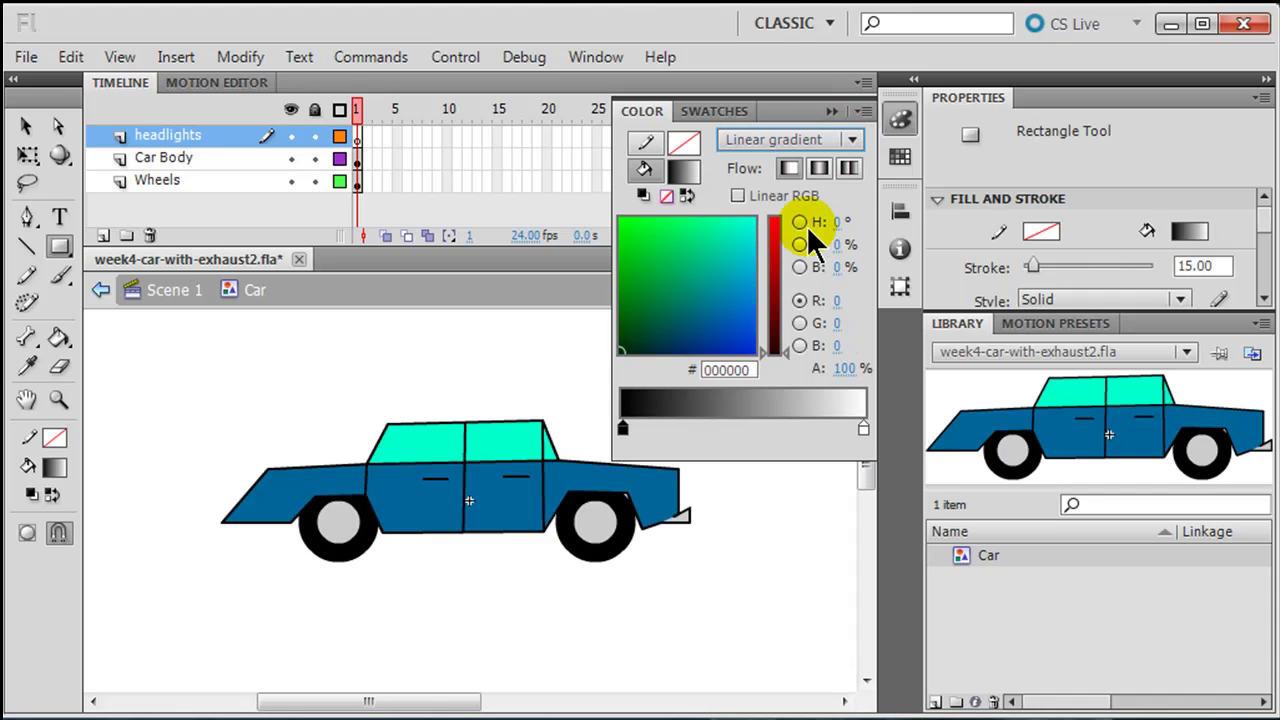
left_click(863, 430)
left_click(864, 432)
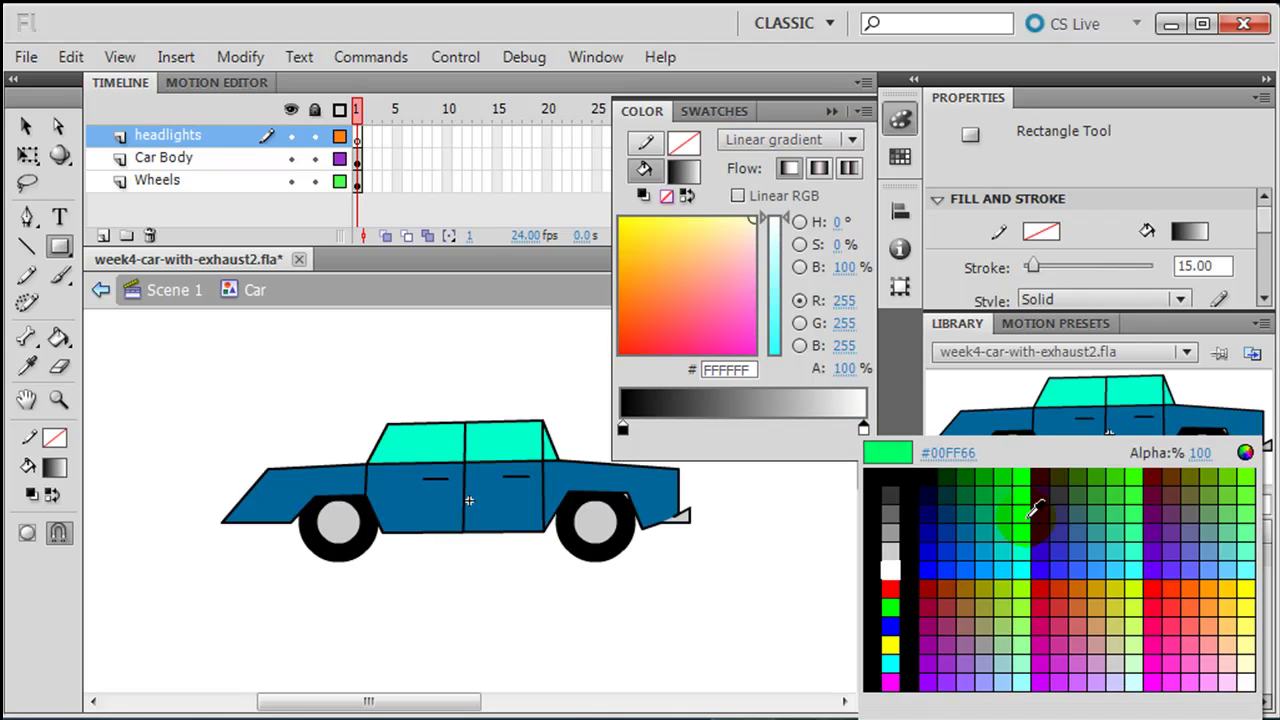
left_click(890, 646)
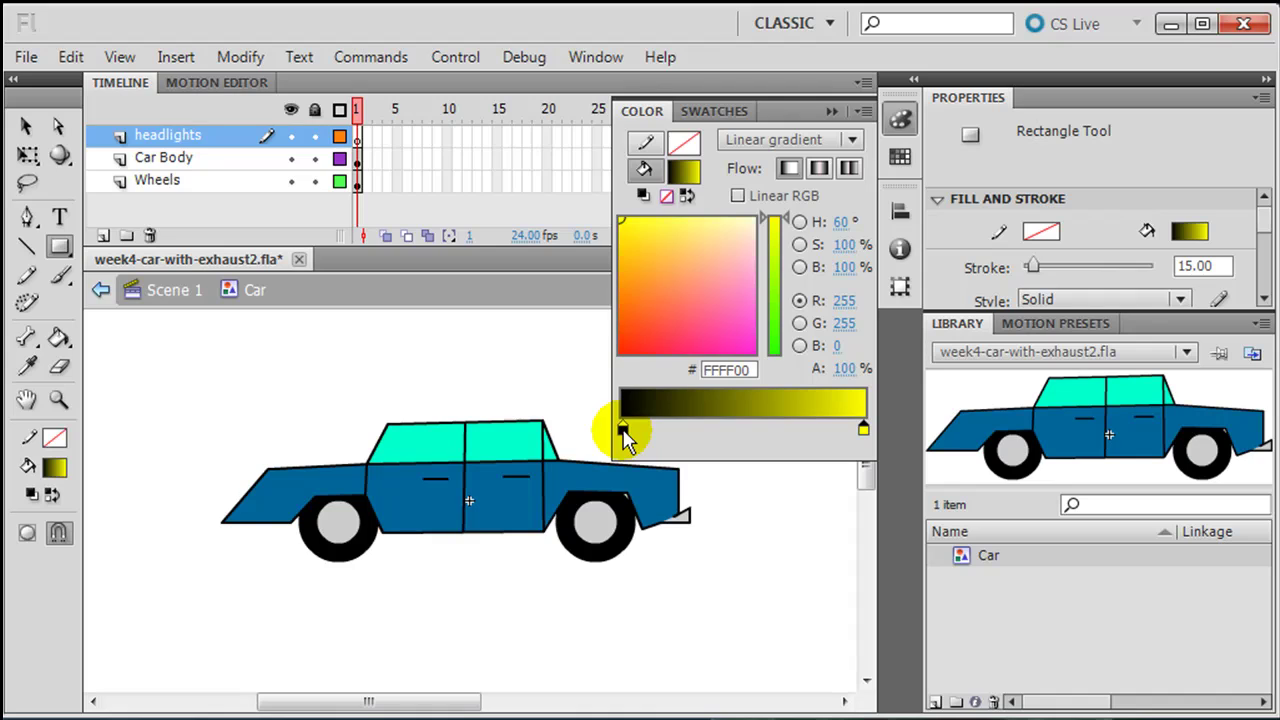
Set the gradient's black end stop to yellow #FFFF00 with 0% alpha.
left_click(622, 430)
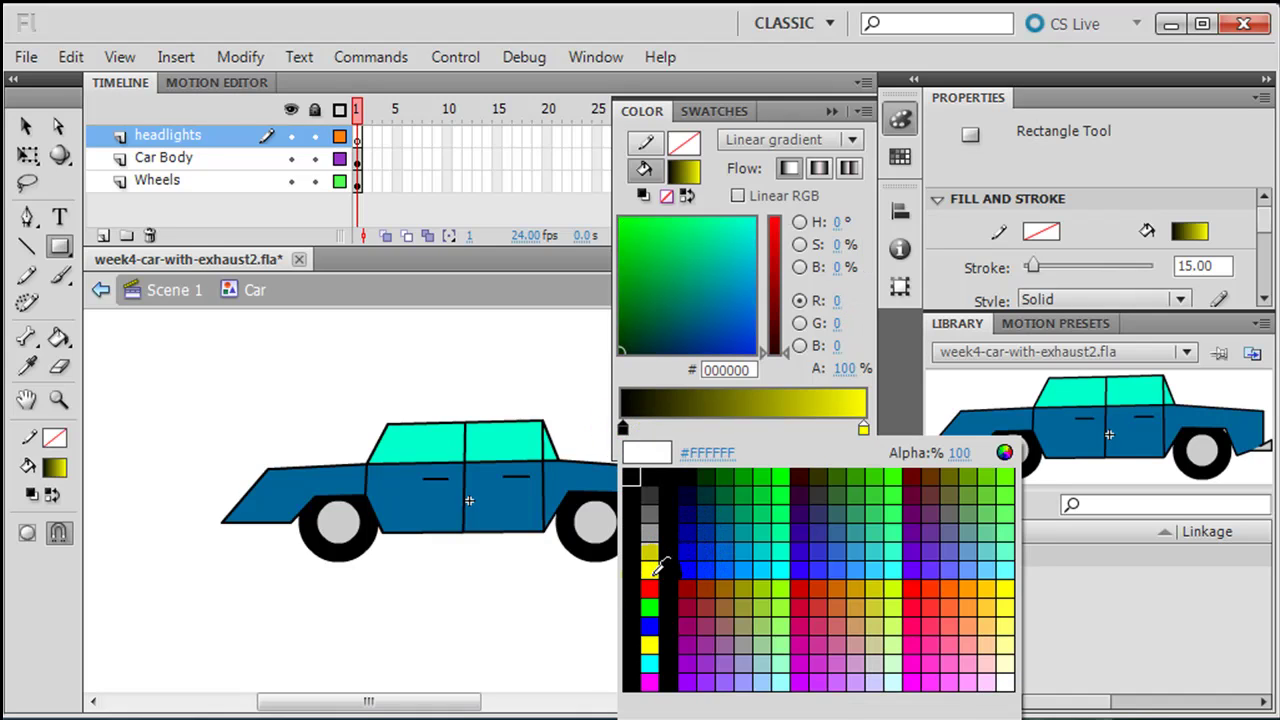
left_click(650, 641)
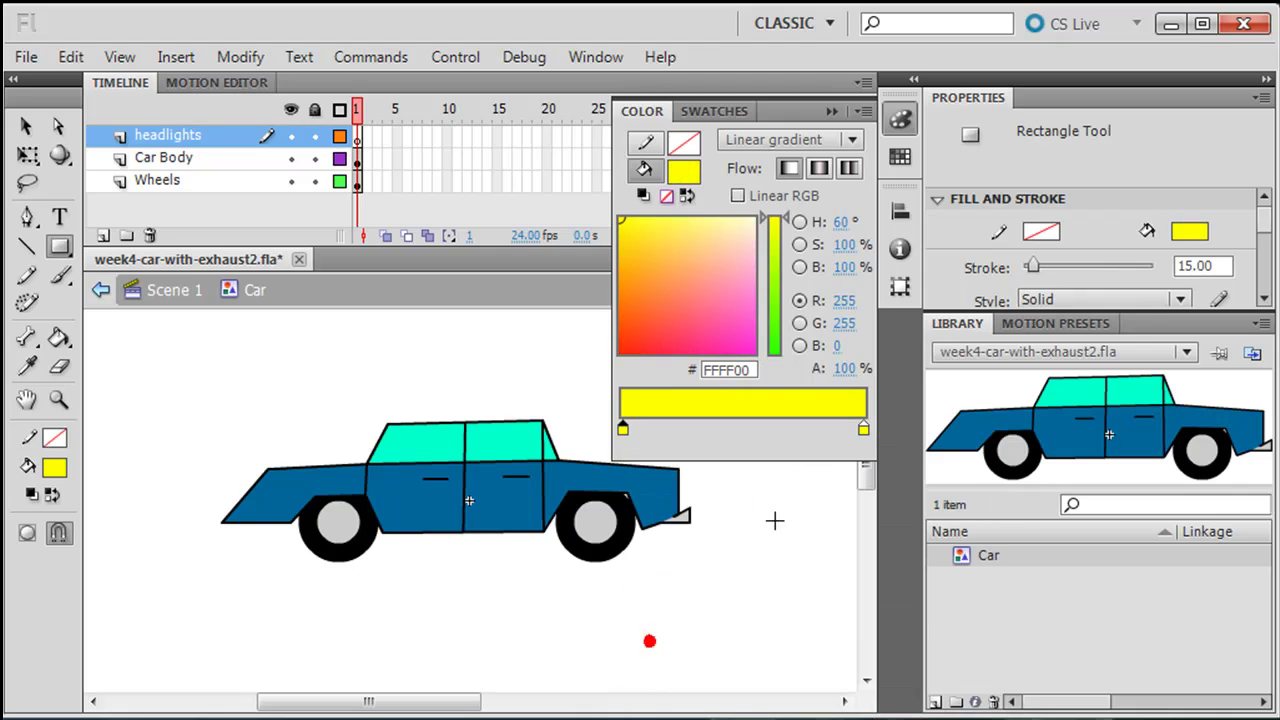
left_click(622, 431)
left_click_drag(958, 452, 760, 460)
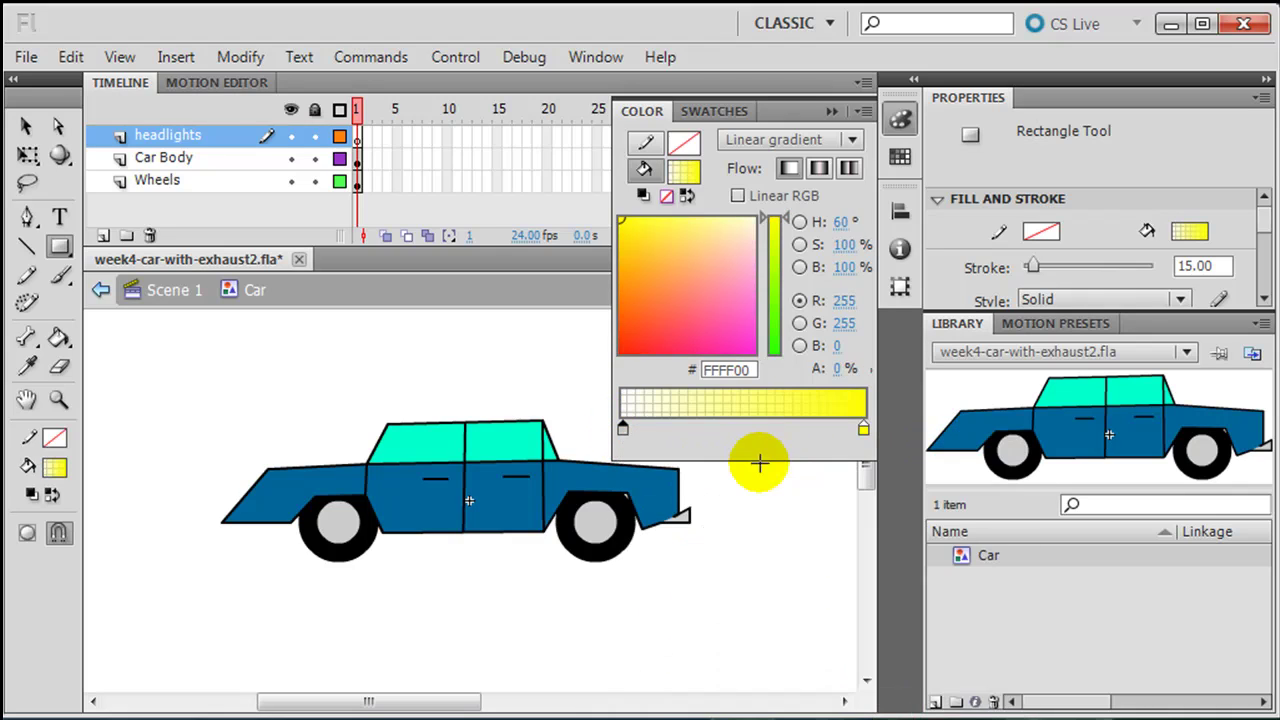
left_click(862, 428)
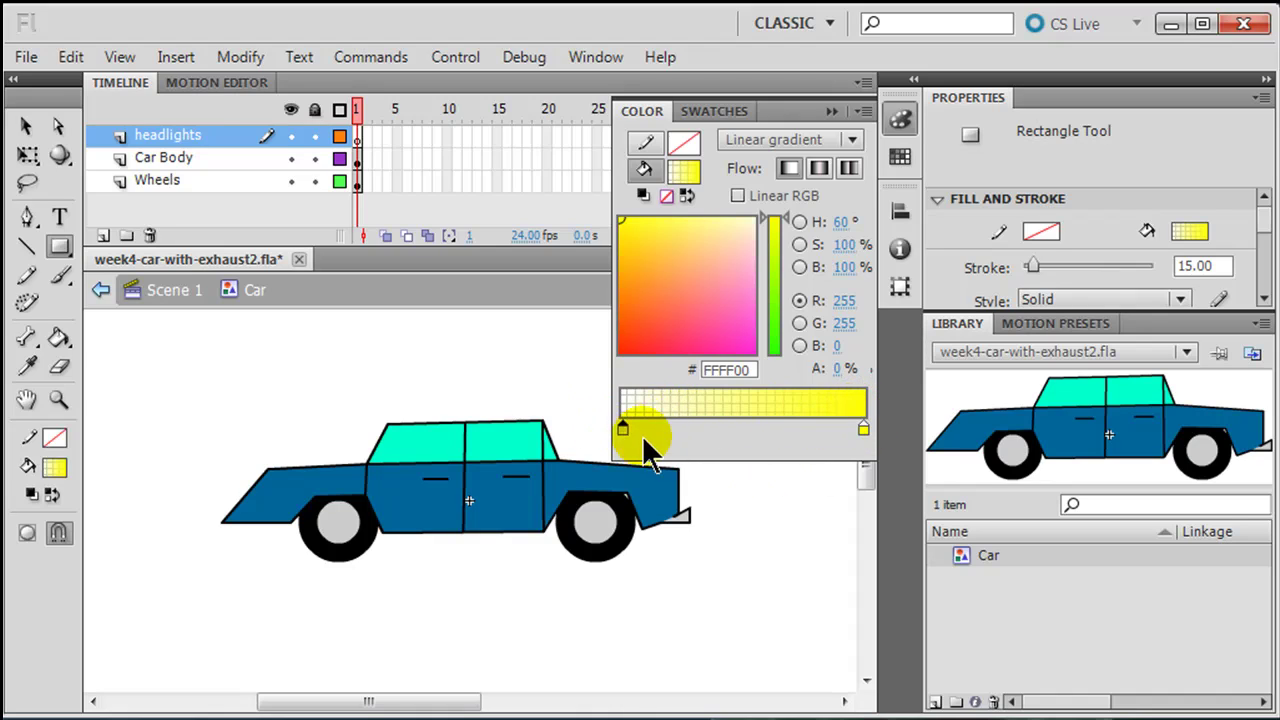
Move the transparent gradient stop slightly inward along the gradient bar, keeping the opaque yellow stop at the opposite end.
left_click_drag(622, 428, 766, 431)
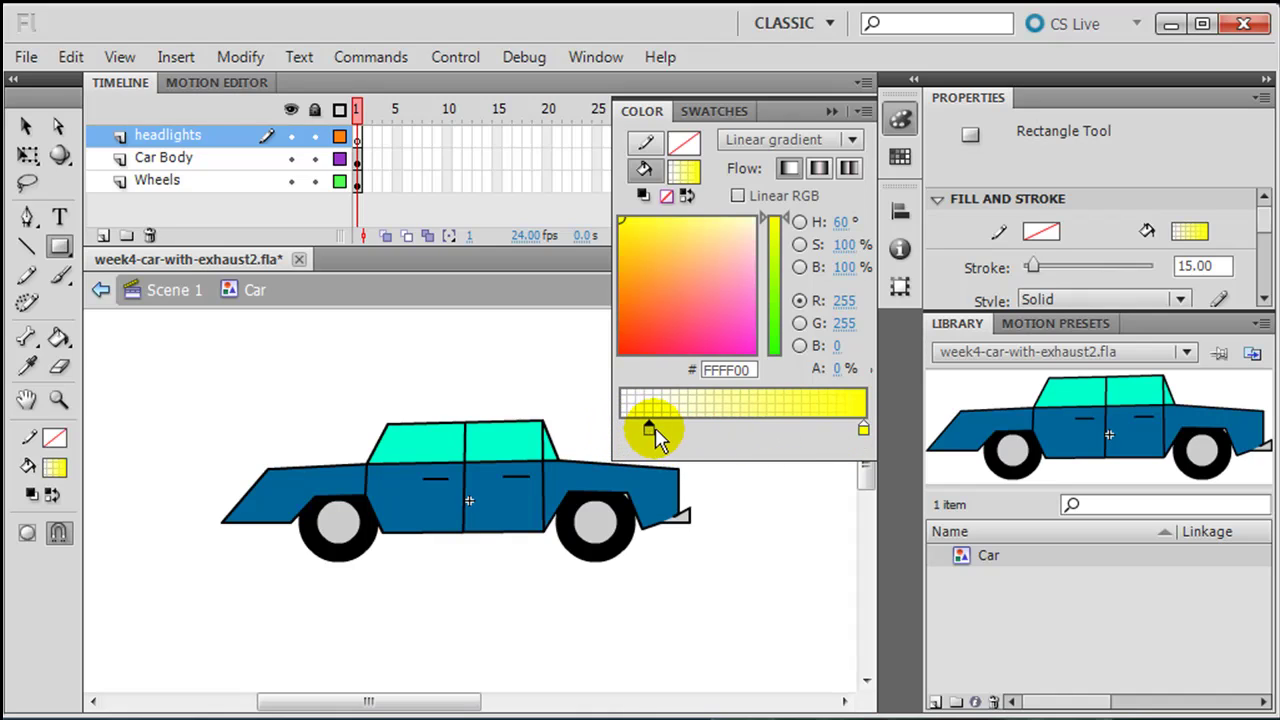
mouse_move(649, 429)
left_mouse_down()
mouse_move(626, 430)
mouse_move(647, 430)
left_mouse_up()
left_click(647, 430)
left_click(859, 410)
left_click(641, 413)
left_click(843, 207)
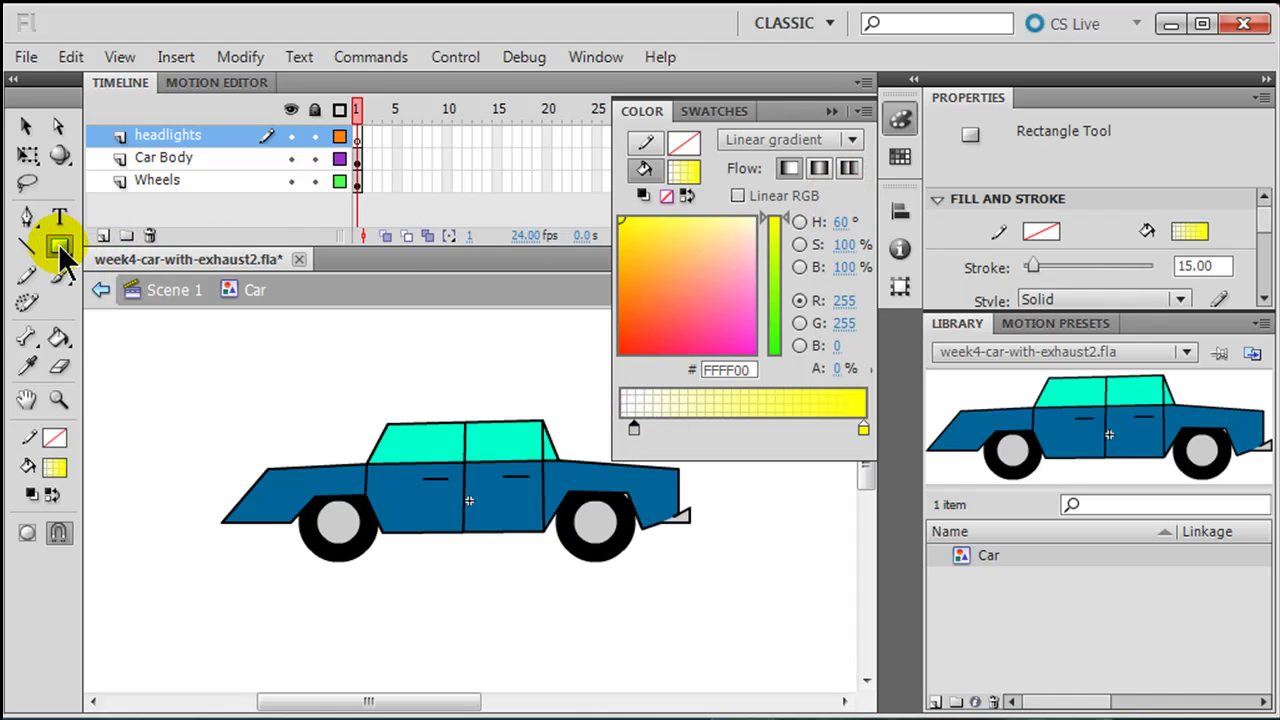
Draw a horizontal beam rectangle from the car's front and put the headlights layer between Car Body and Wheels.
left_click_drag(98, 472, 304, 481)
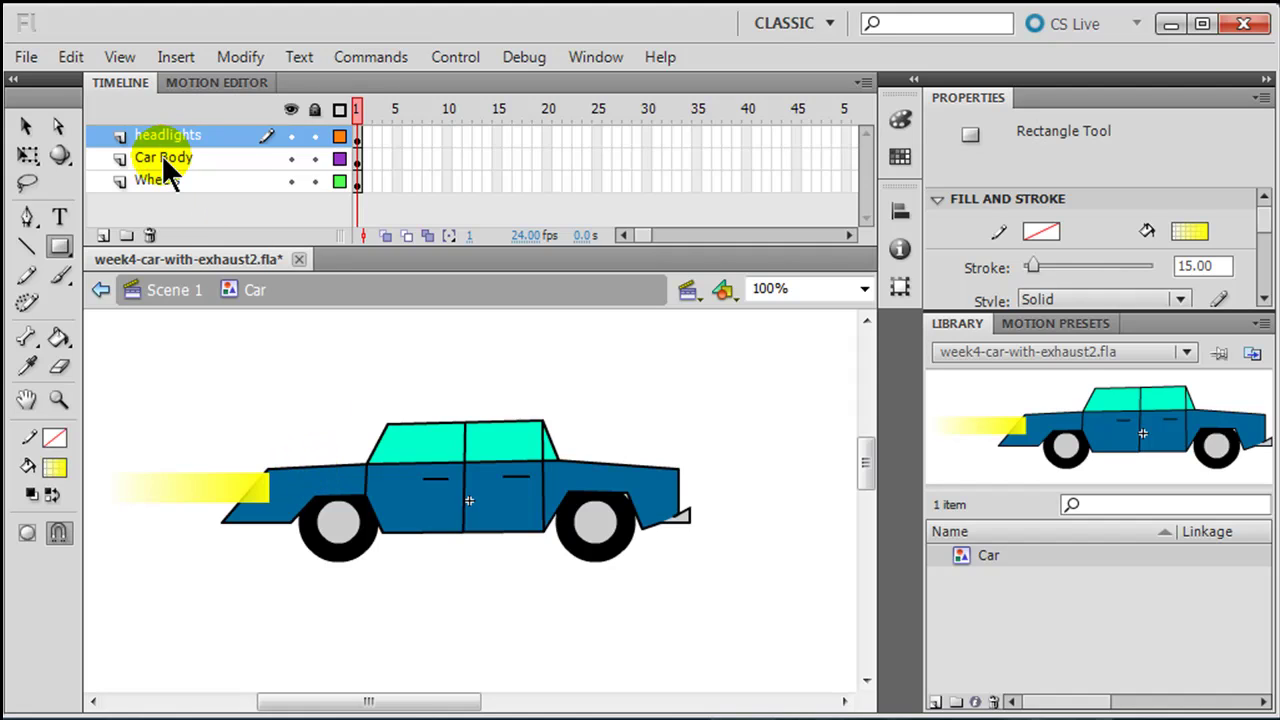
left_click_drag(164, 132, 164, 162)
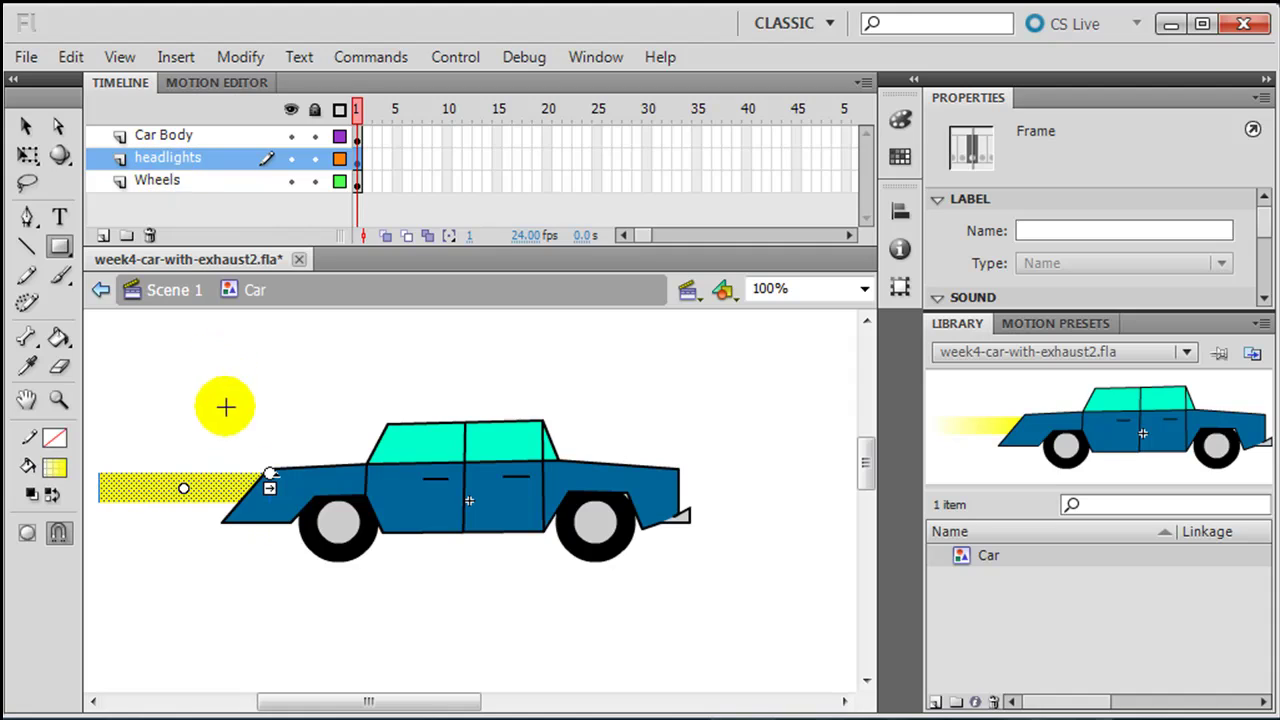
left_click(26, 126)
left_click(273, 330)
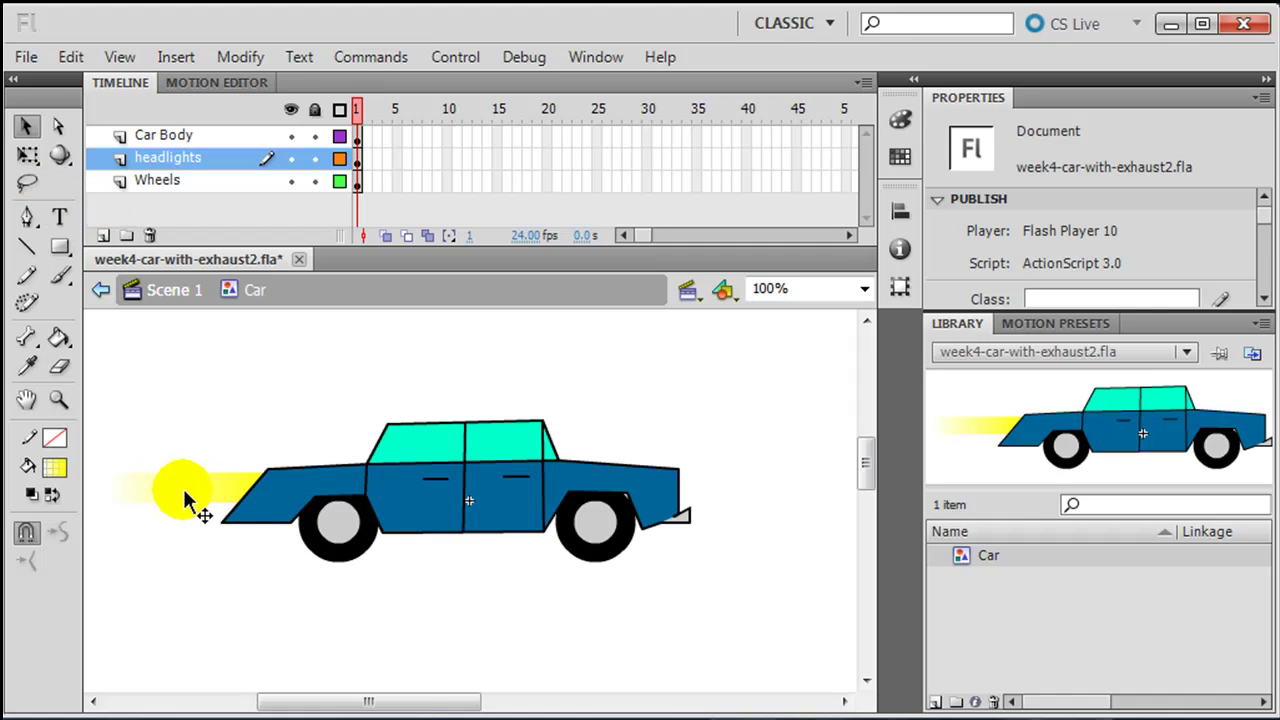
Flare the beam by pulling its far upper corner up and its far lower corner down.
left_click_drag(100, 480, 87, 431)
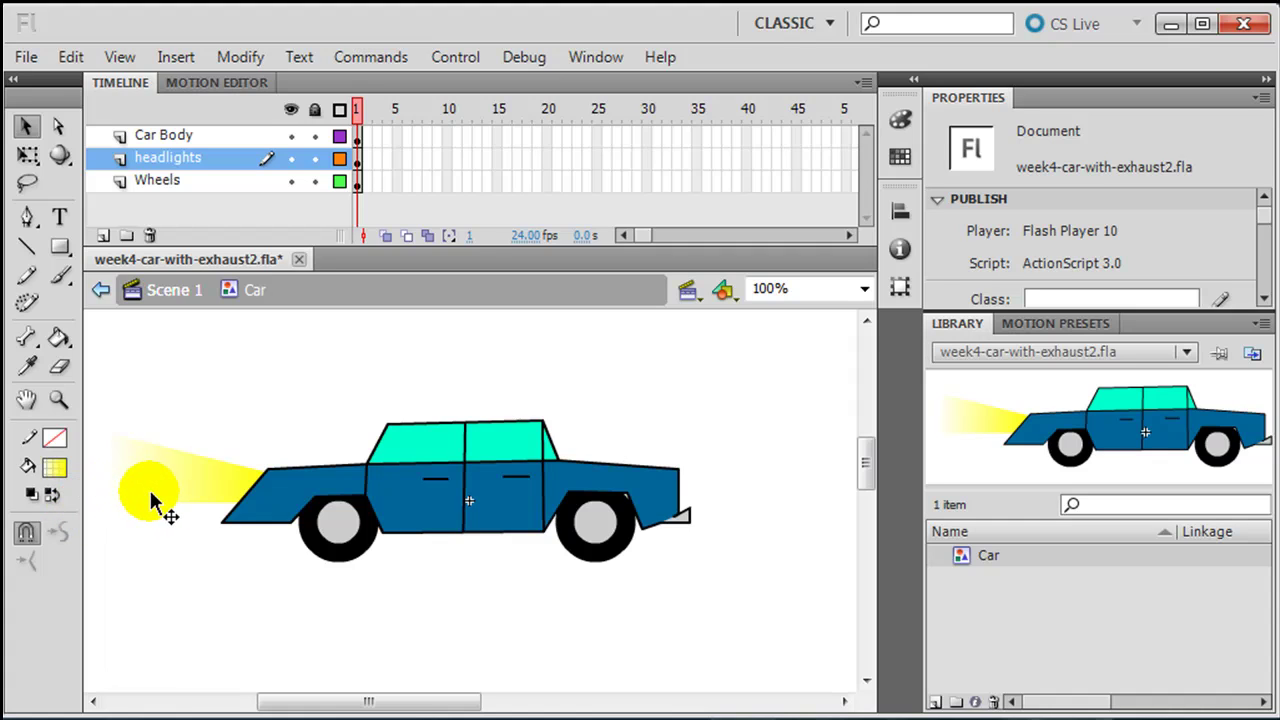
left_click(145, 495)
left_click(127, 550)
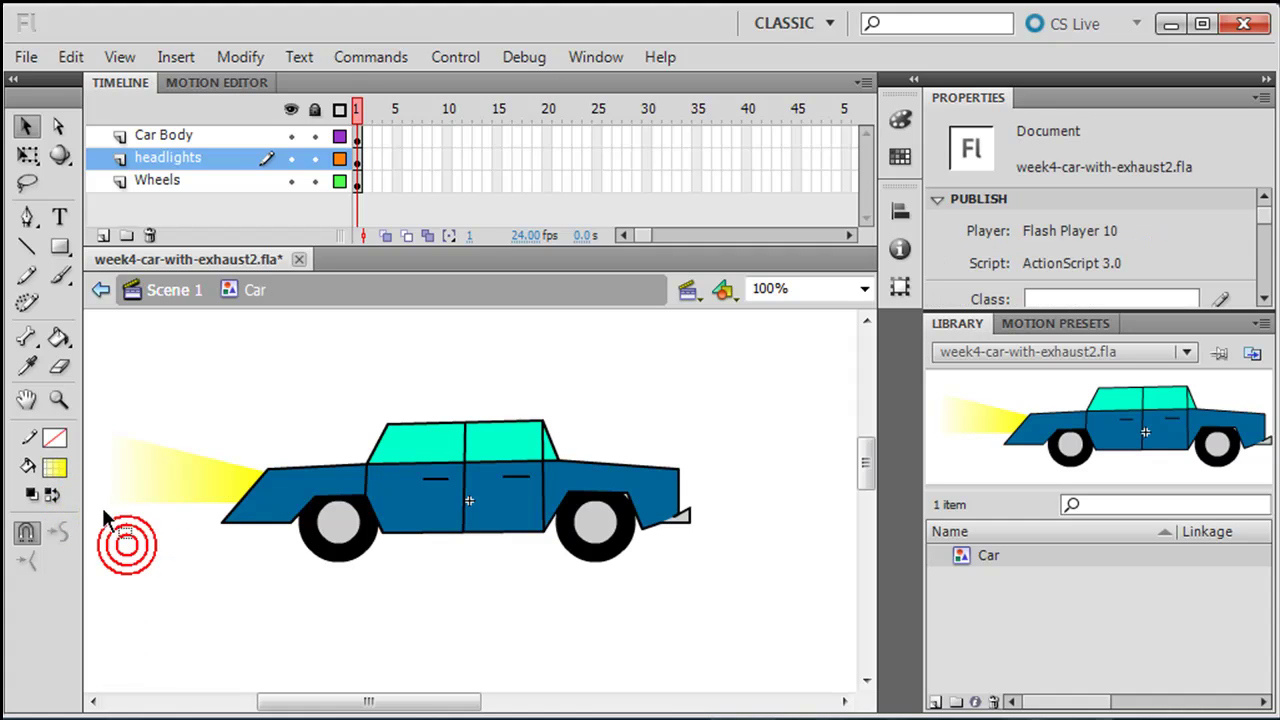
left_click_drag(96, 504, 86, 540)
left_click_drag(220, 489, 207, 489)
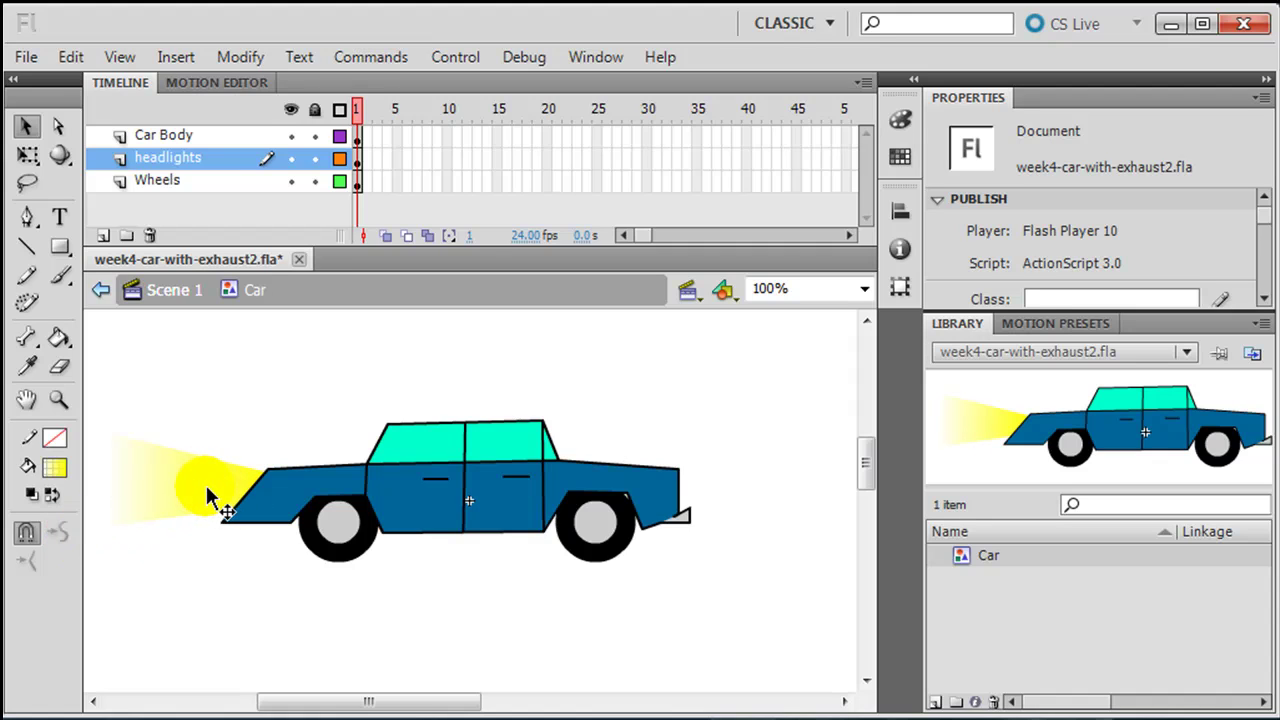
Bring the headlights layer on top, reshape the beam's inner end to meet the car's sloping front, and return the layer beneath Car Body.
left_click_drag(183, 157, 178, 130)
left_click(234, 409)
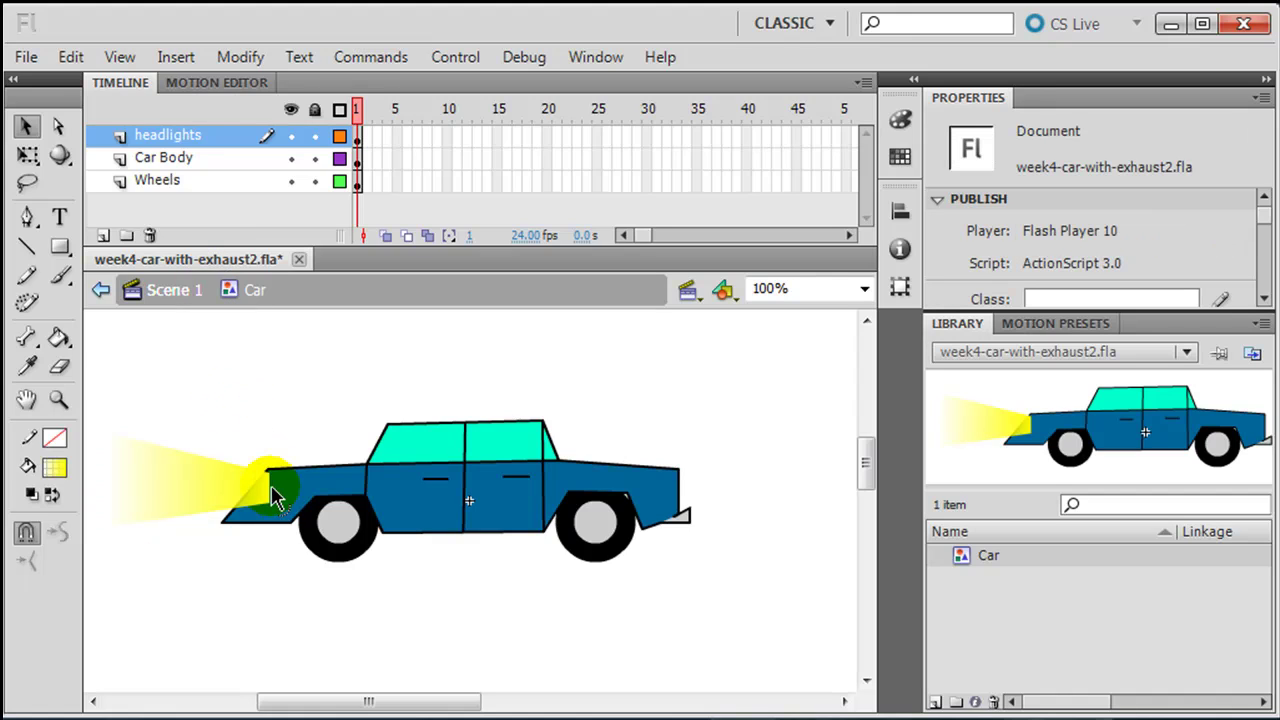
left_click_drag(276, 487, 257, 508)
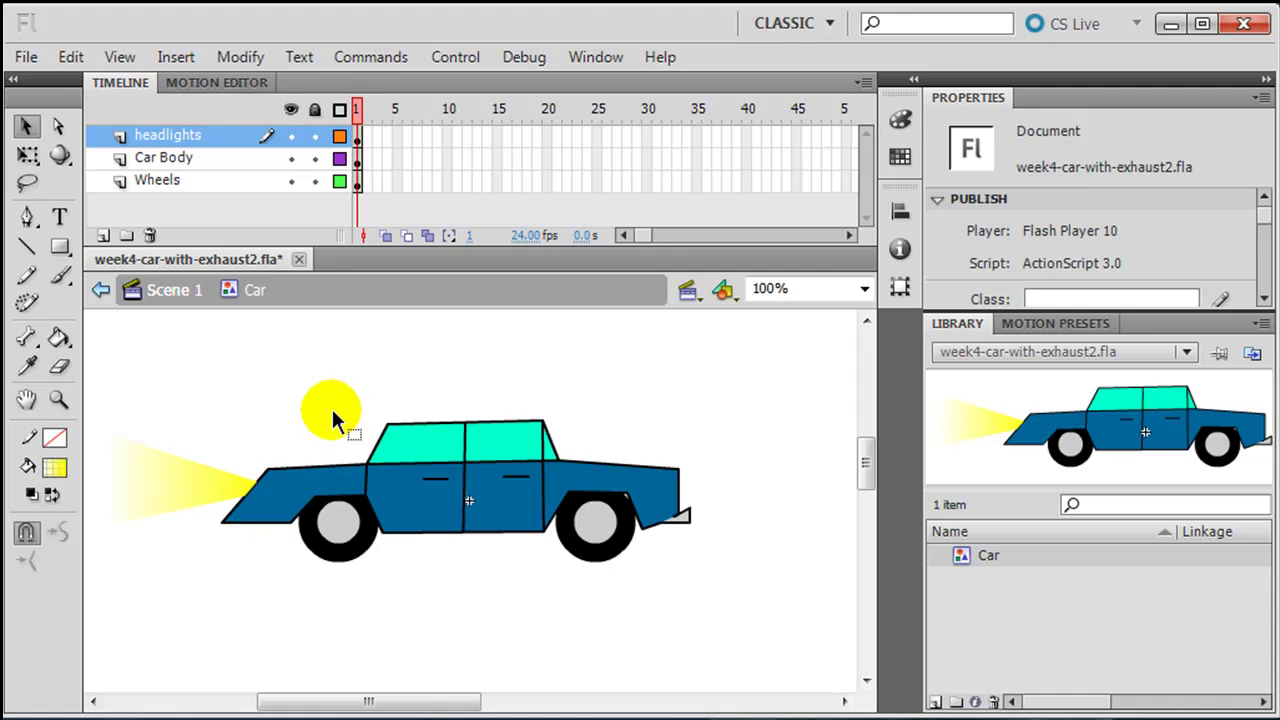
left_click_drag(178, 131, 178, 168)
left_click(228, 370)
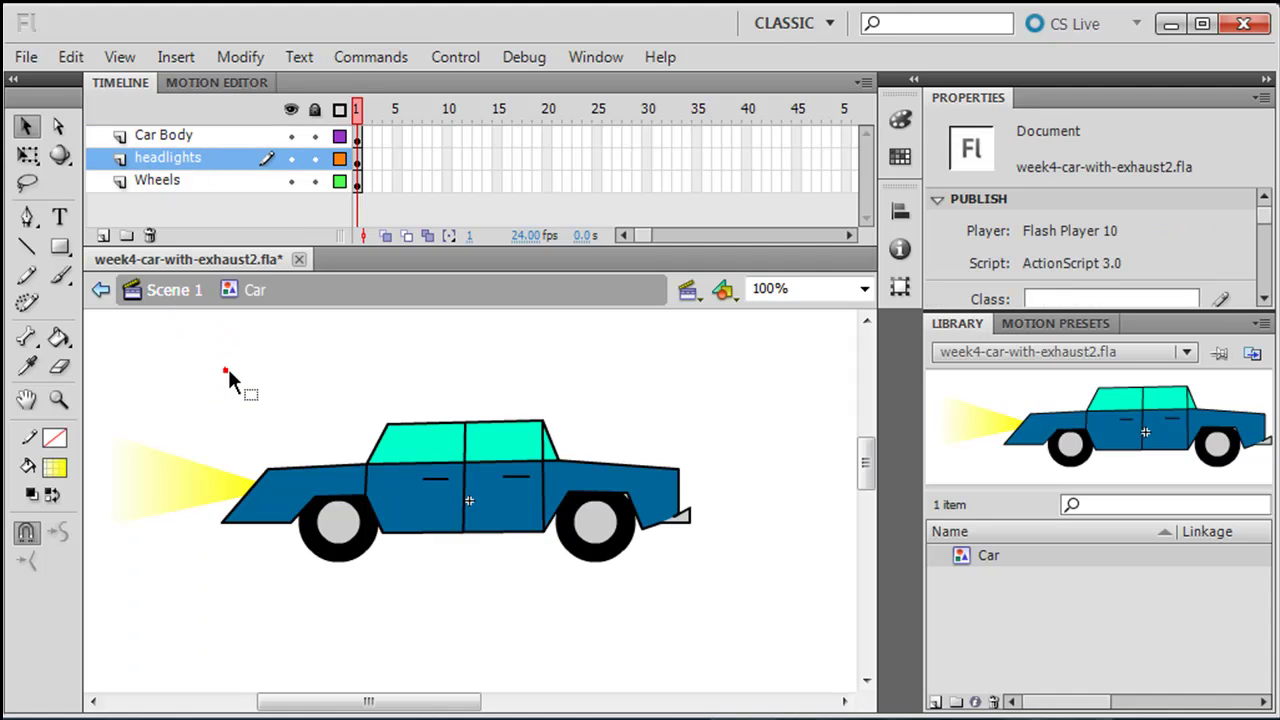
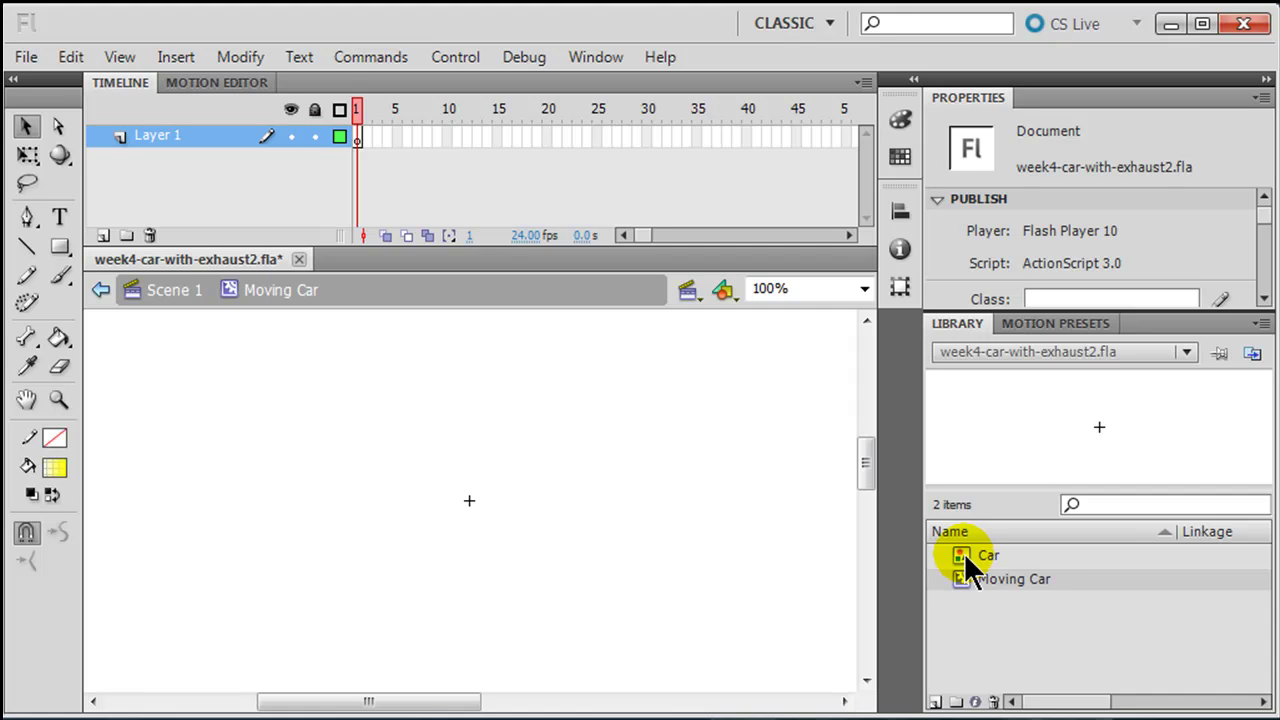
Place the Car symbol near the centre of the Moving Car clip and give it a motion tween extended to frame 48.
left_click_drag(966, 558, 472, 512)
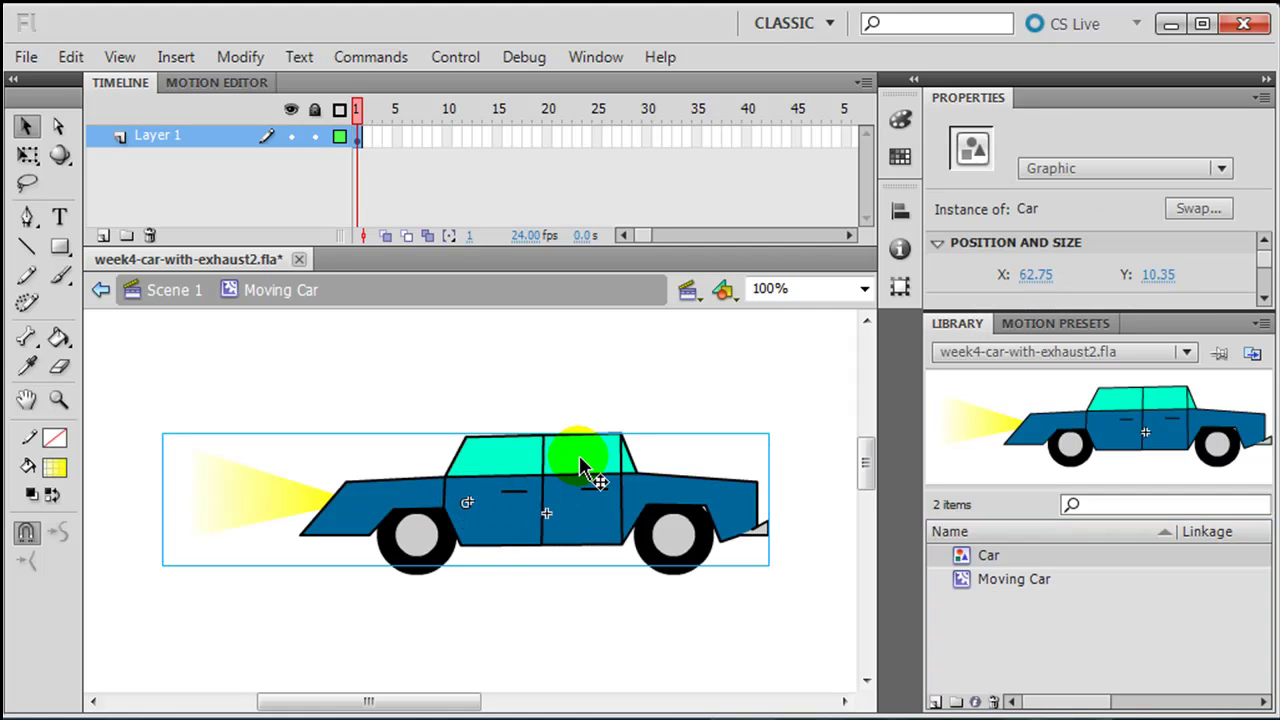
right_click(360, 137)
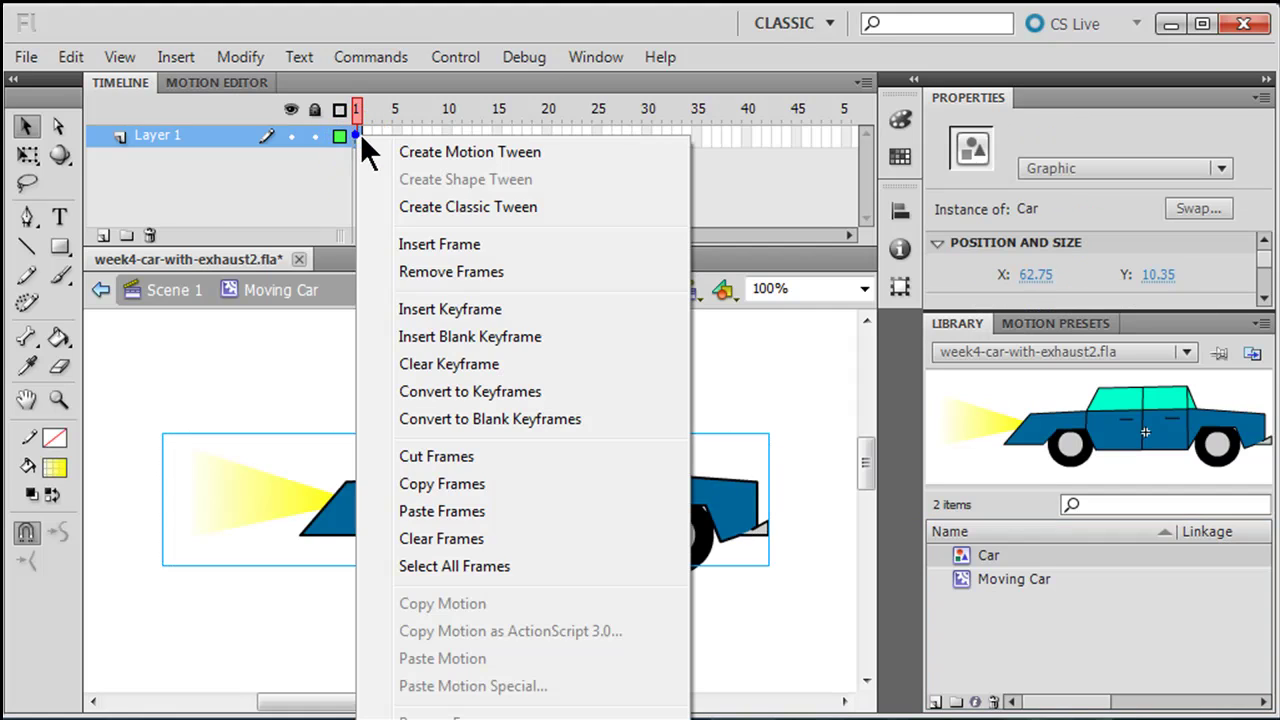
left_click(430, 153)
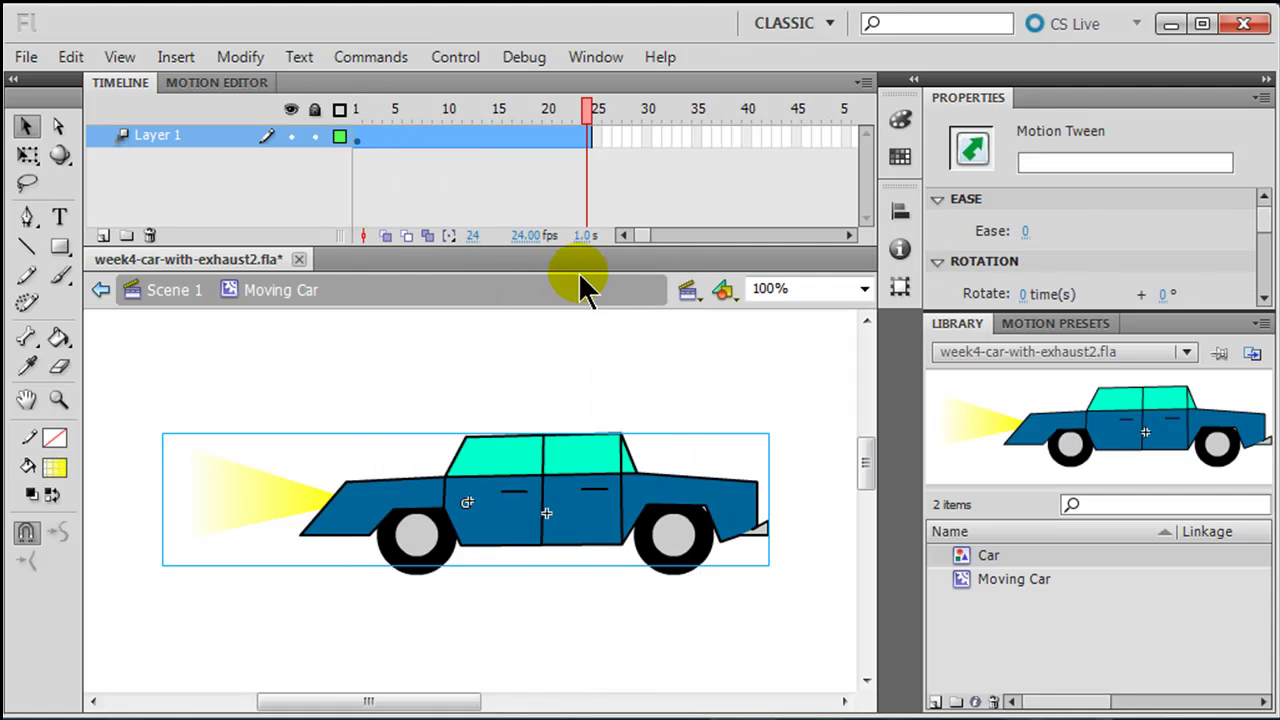
left_click(589, 137)
left_click_drag(591, 137, 828, 137)
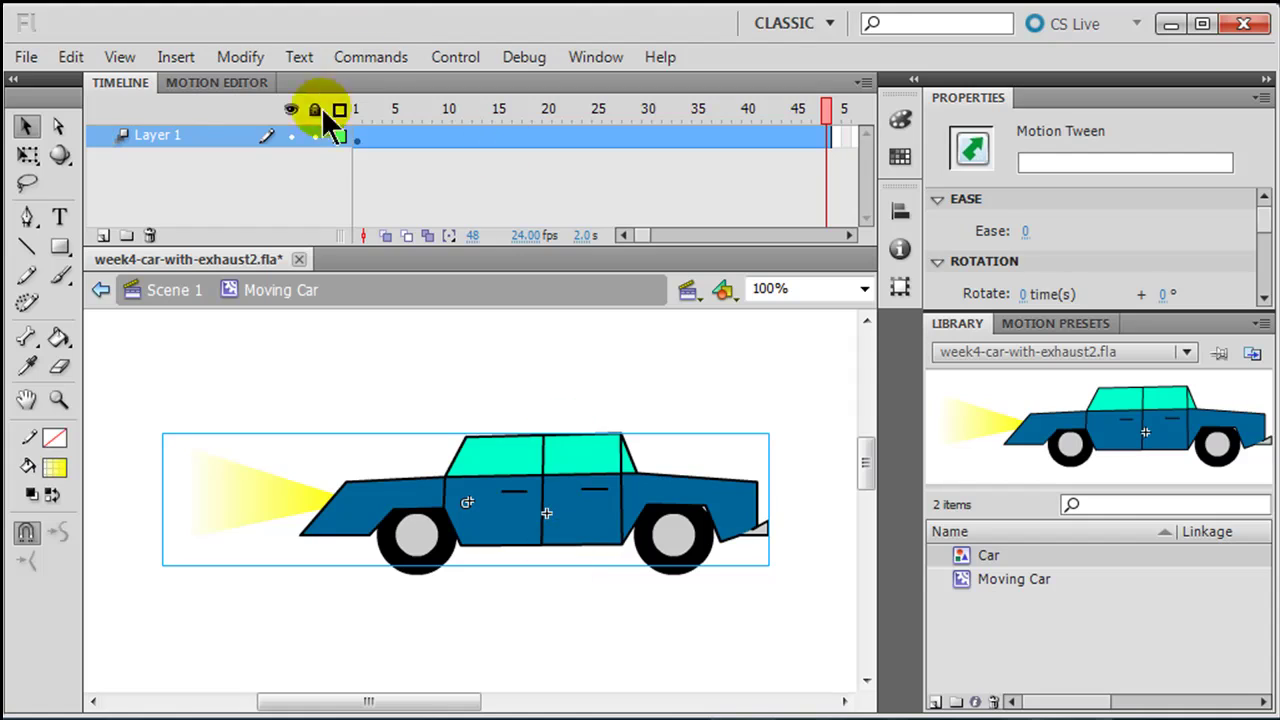
Nudge the car slightly up or down at frames 5, 10, 17, 22, 26, 31, 36, 41 and 45, and play the animation.
left_click(503, 508)
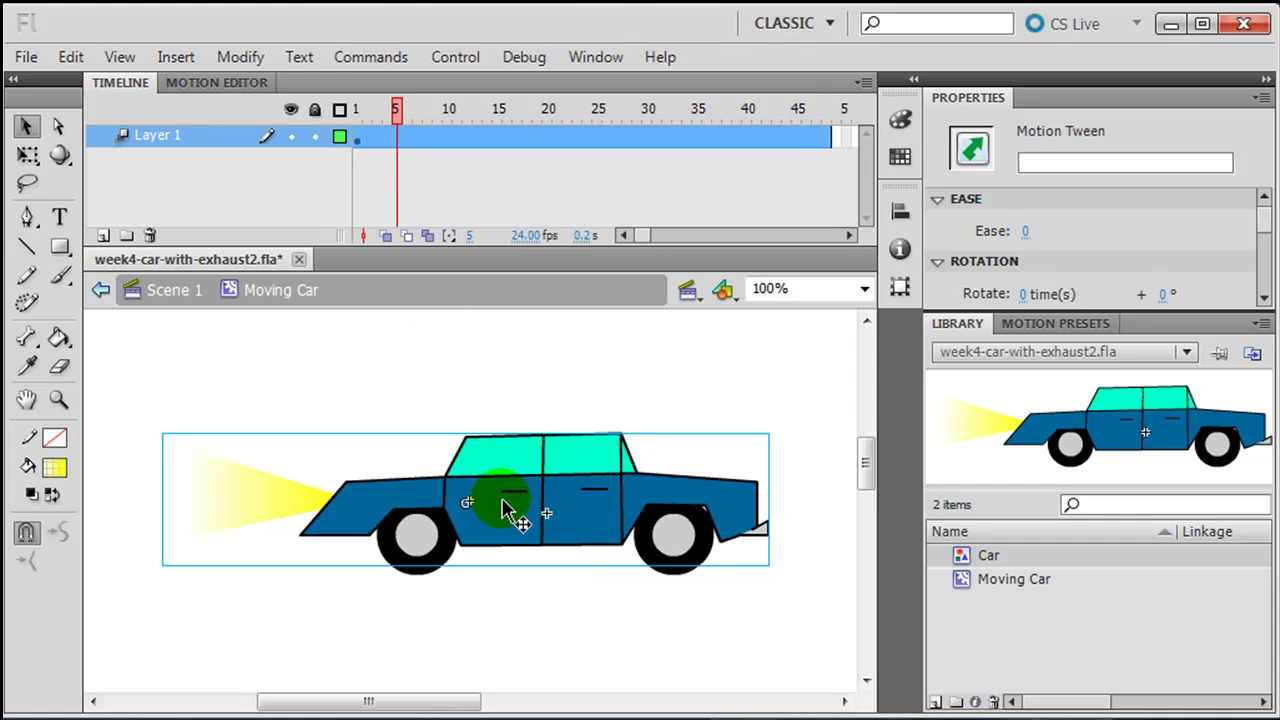
left_click_drag(503, 515, 516, 514)
left_click(447, 135)
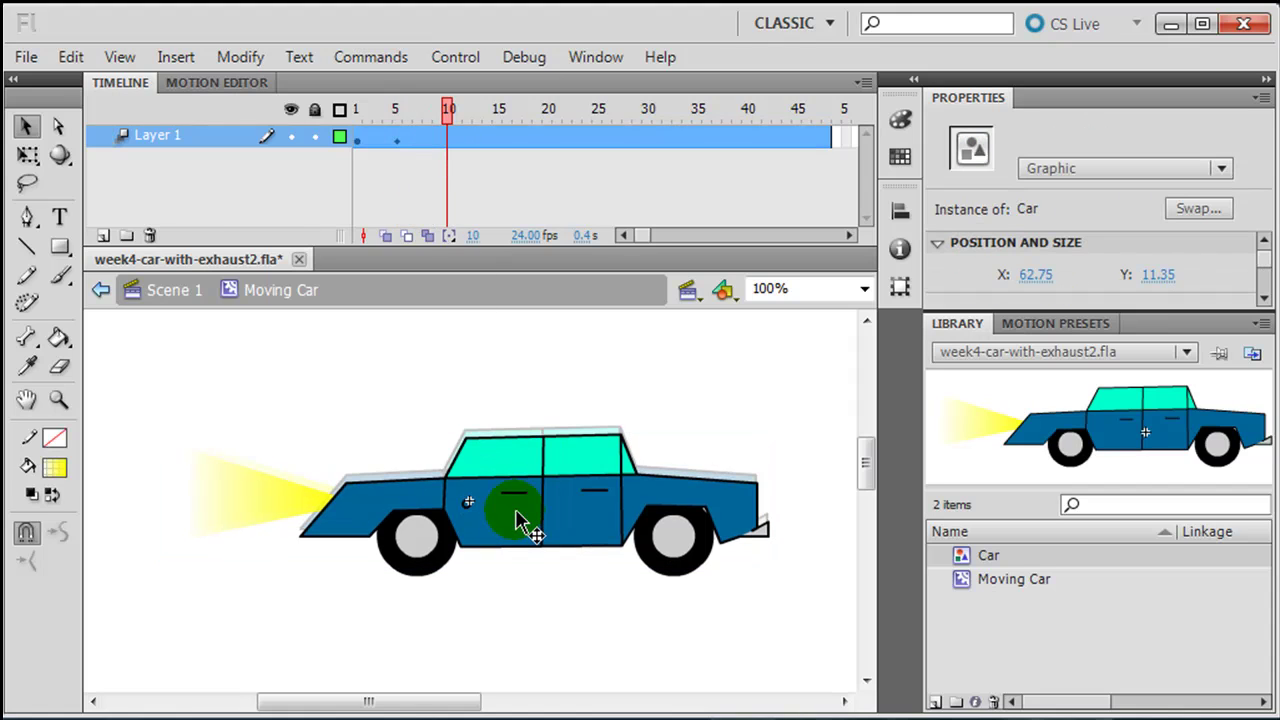
left_click(514, 137)
mouse_move(517, 537)
left_mouse_down()
mouse_move(531, 507)
mouse_move(514, 508)
mouse_move(508, 529)
mouse_move(515, 518)
left_mouse_up()
left_click(570, 138)
left_click(606, 137)
left_click(706, 138)
left_click(756, 140)
left_click(797, 140)
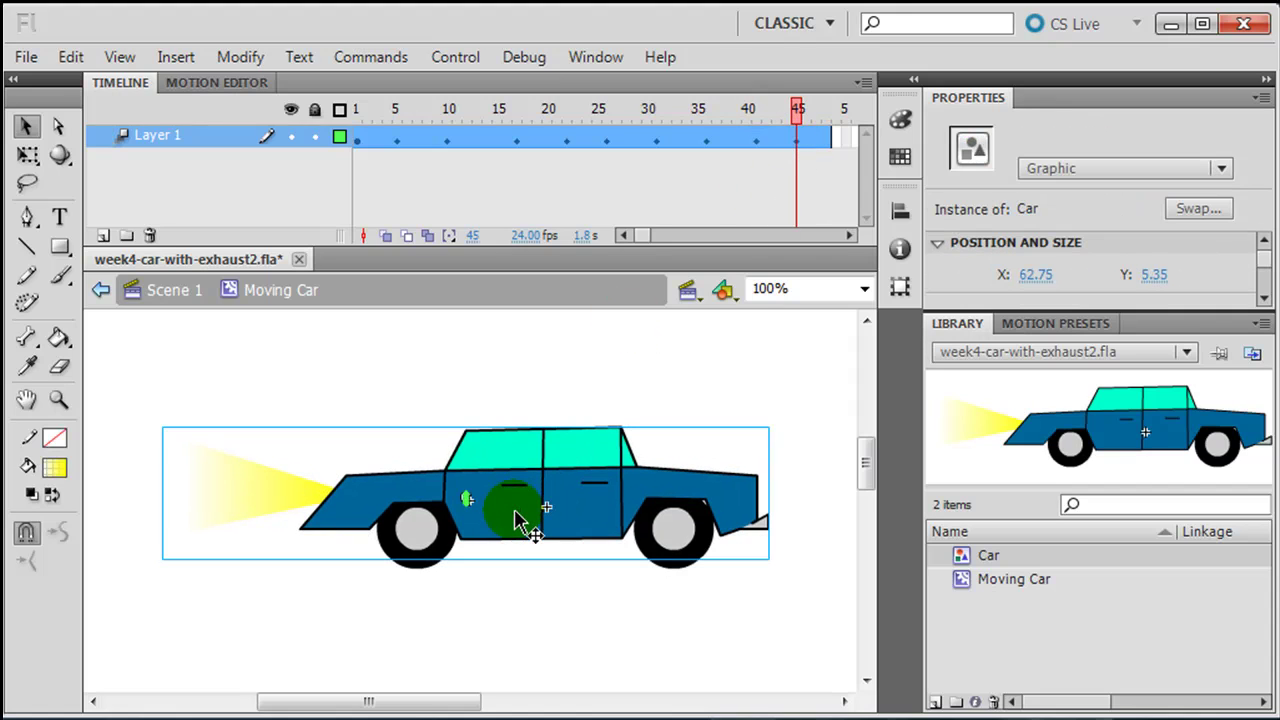
key("Return")
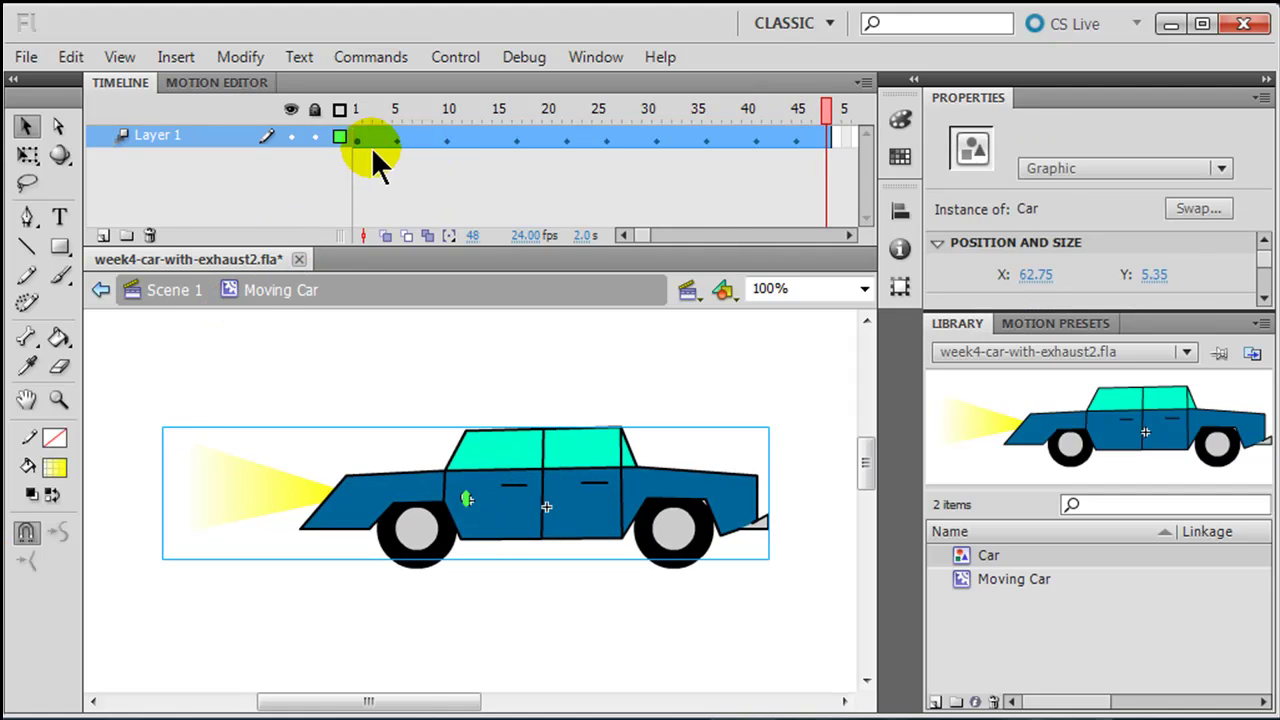
left_click(503, 505)
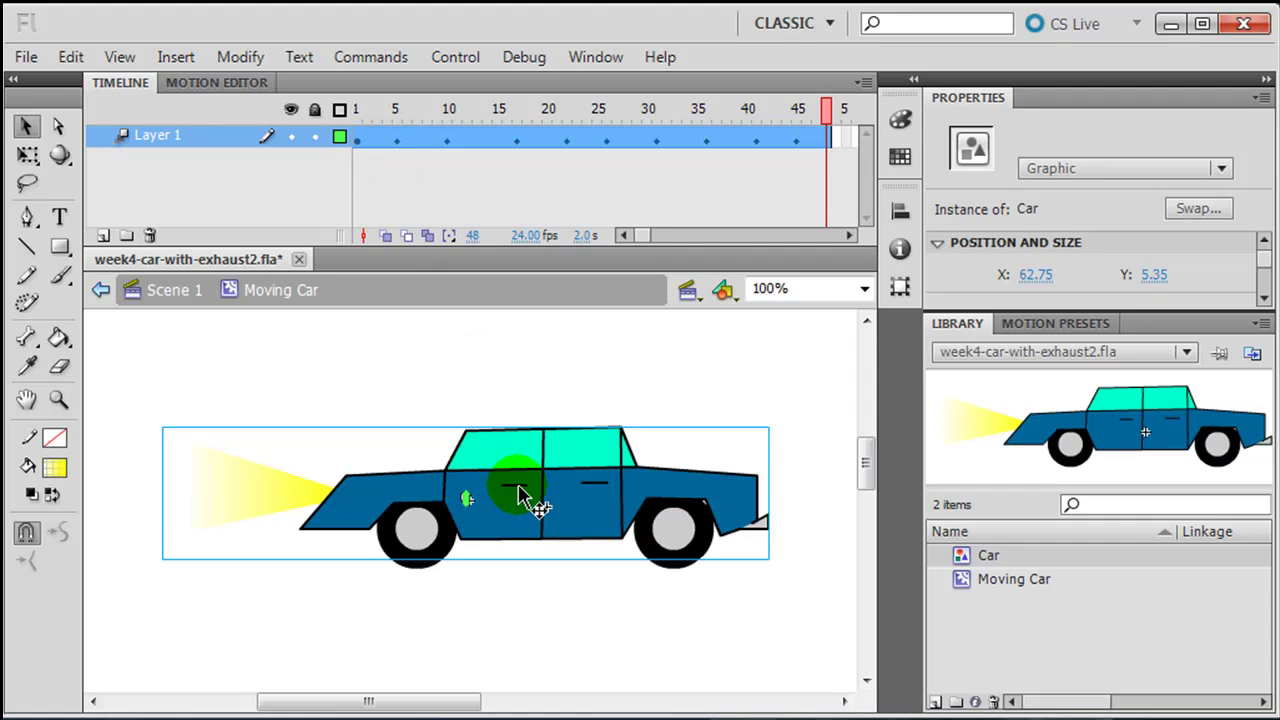
Create a movie clip symbol named Exhaust Bubbles and add two more layers to it.
left_click(176, 60)
left_click(235, 94)
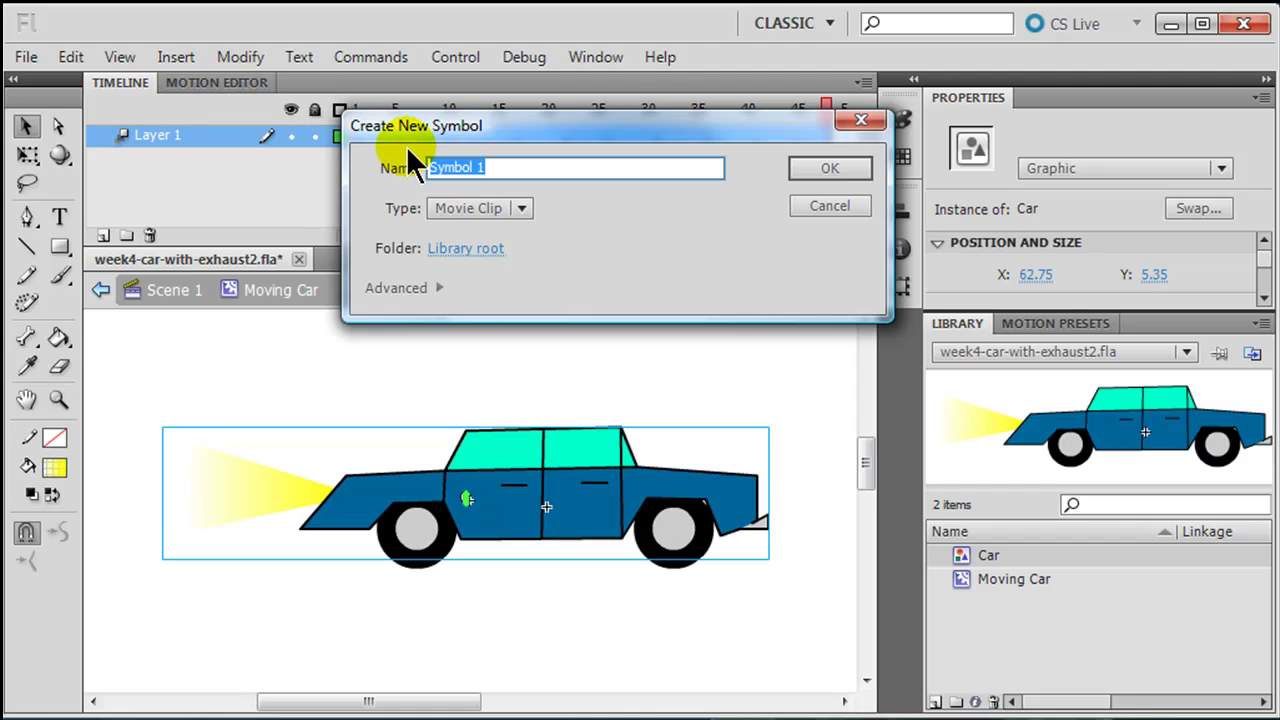
type("Exhaust Bubbles")
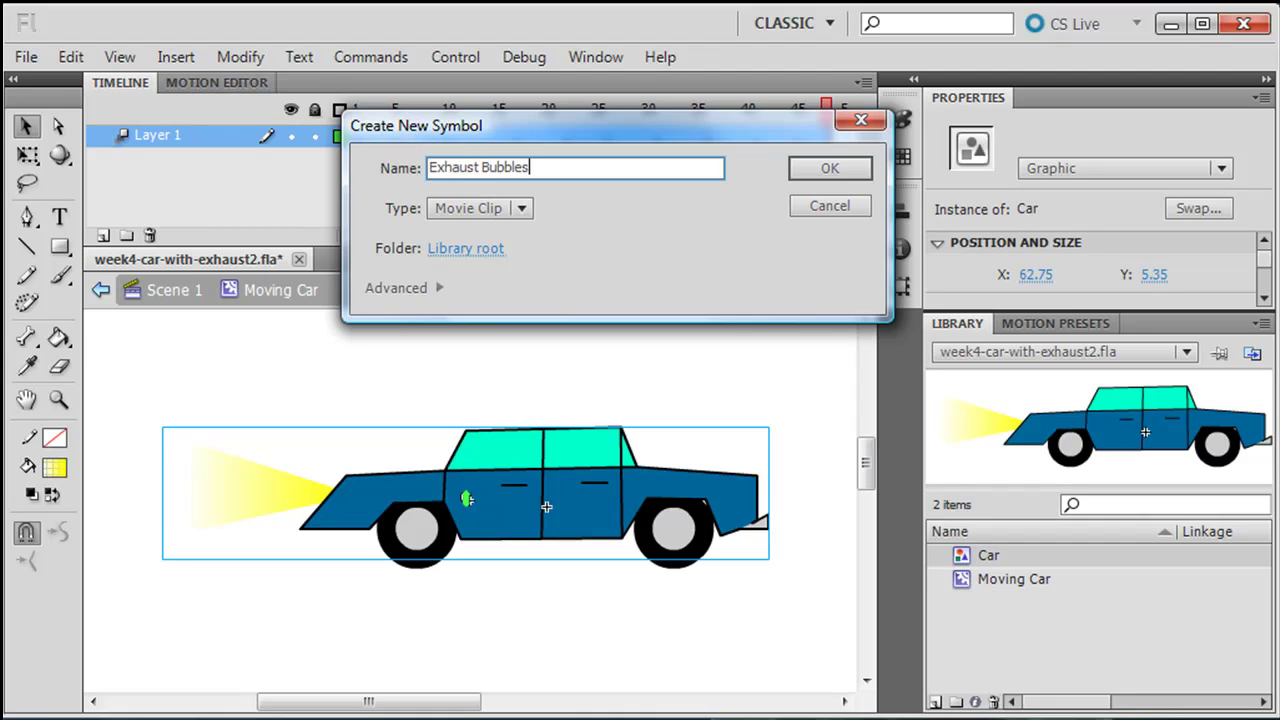
left_click(858, 168)
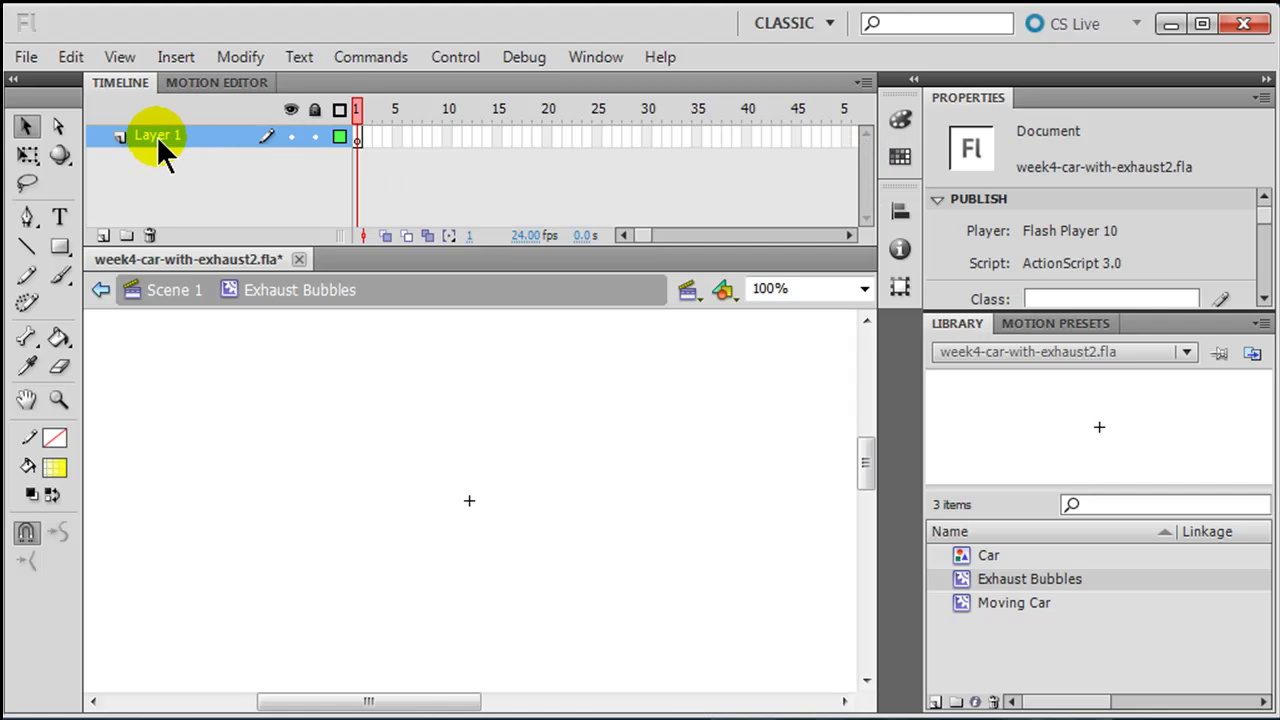
left_click(103, 236)
left_click(103, 236)
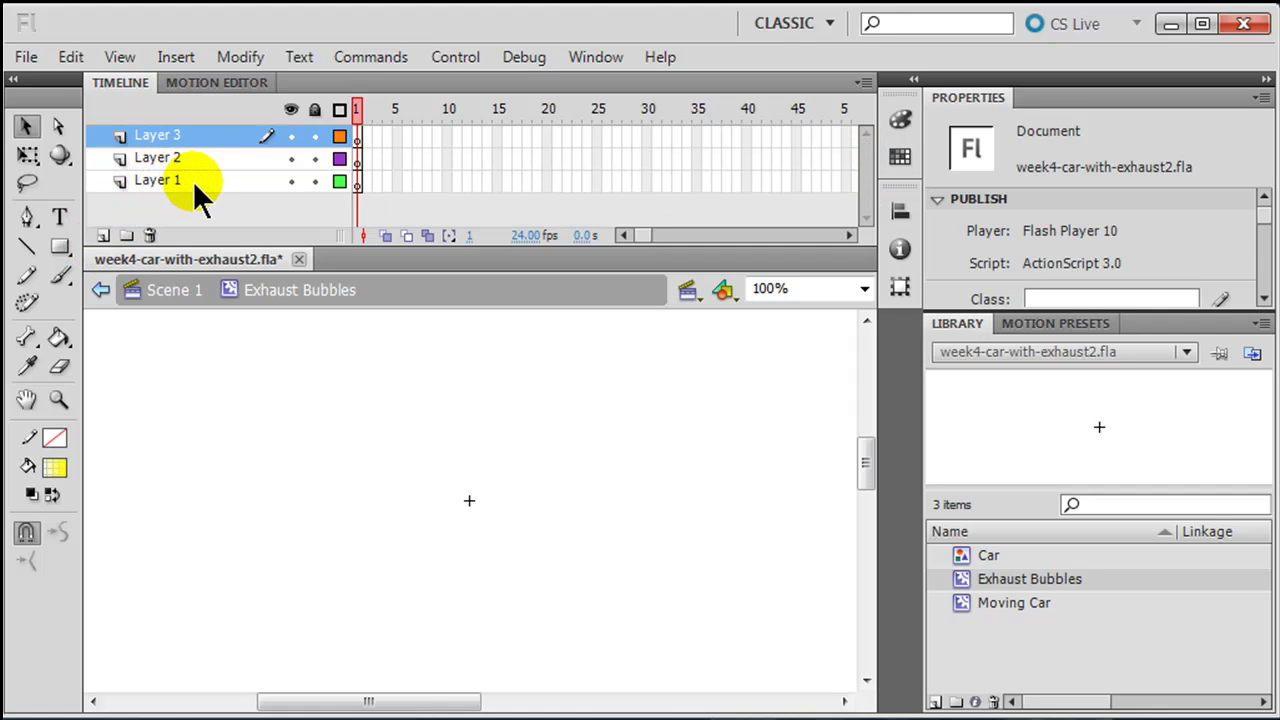
Draw a small grey circle without a stroke on Layer 1, just left of the registration point, using the Oval tool.
left_click(357, 184)
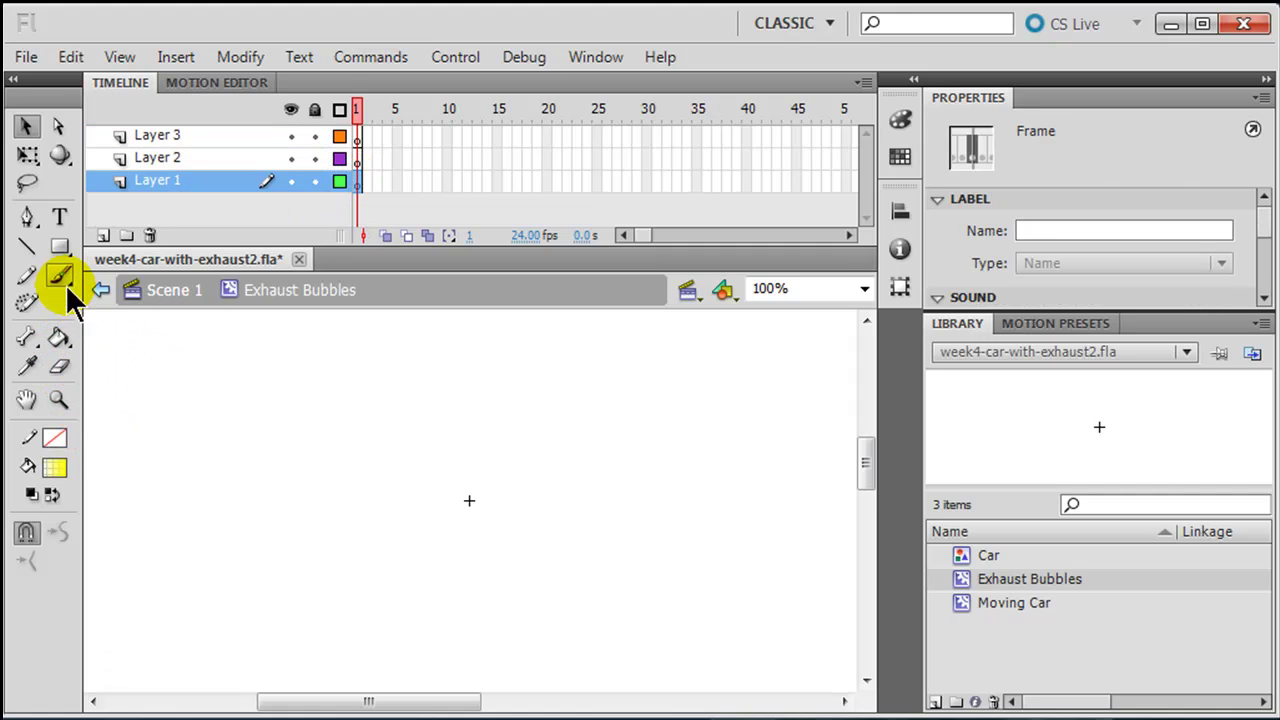
left_click(59, 247)
left_click(140, 274)
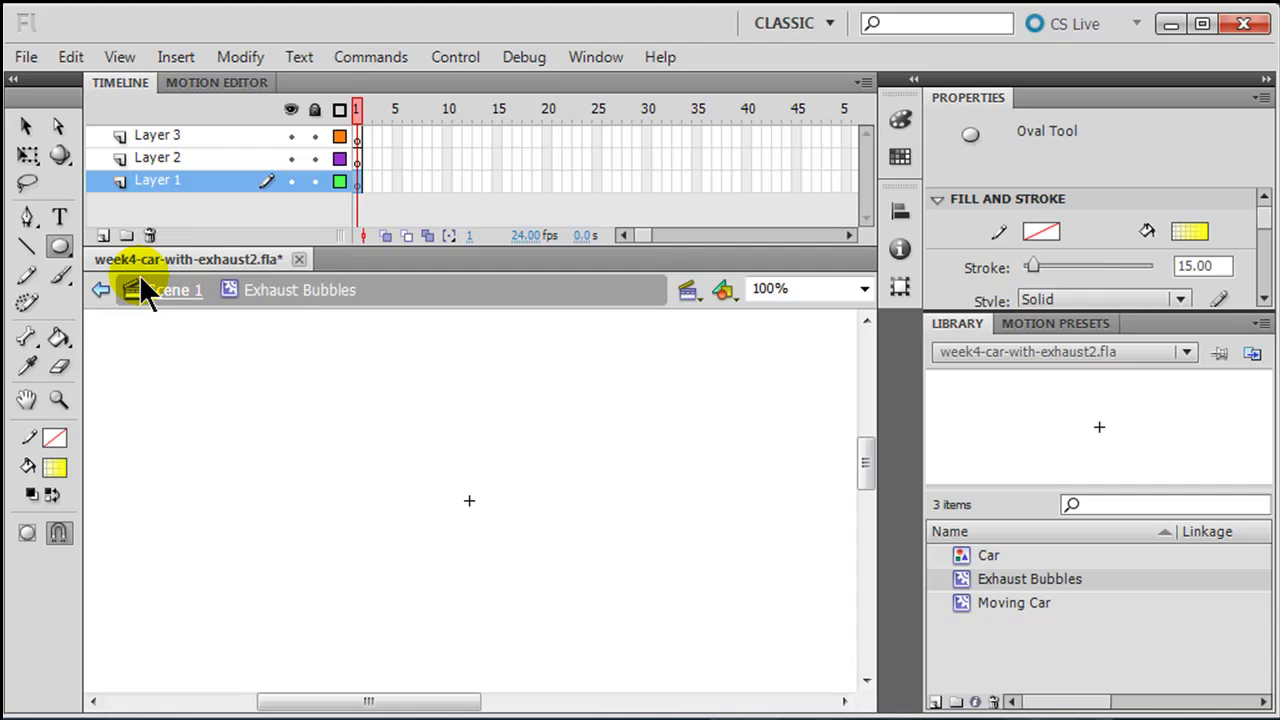
left_click(54, 467)
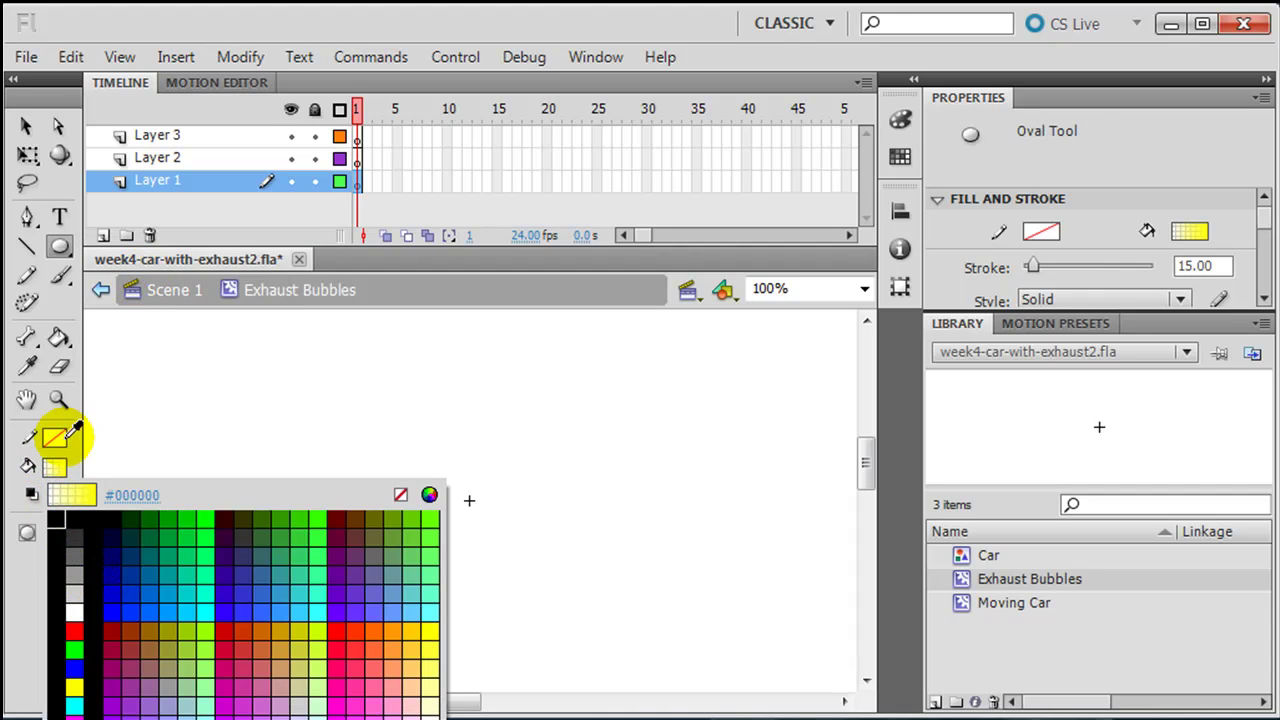
left_click(80, 571)
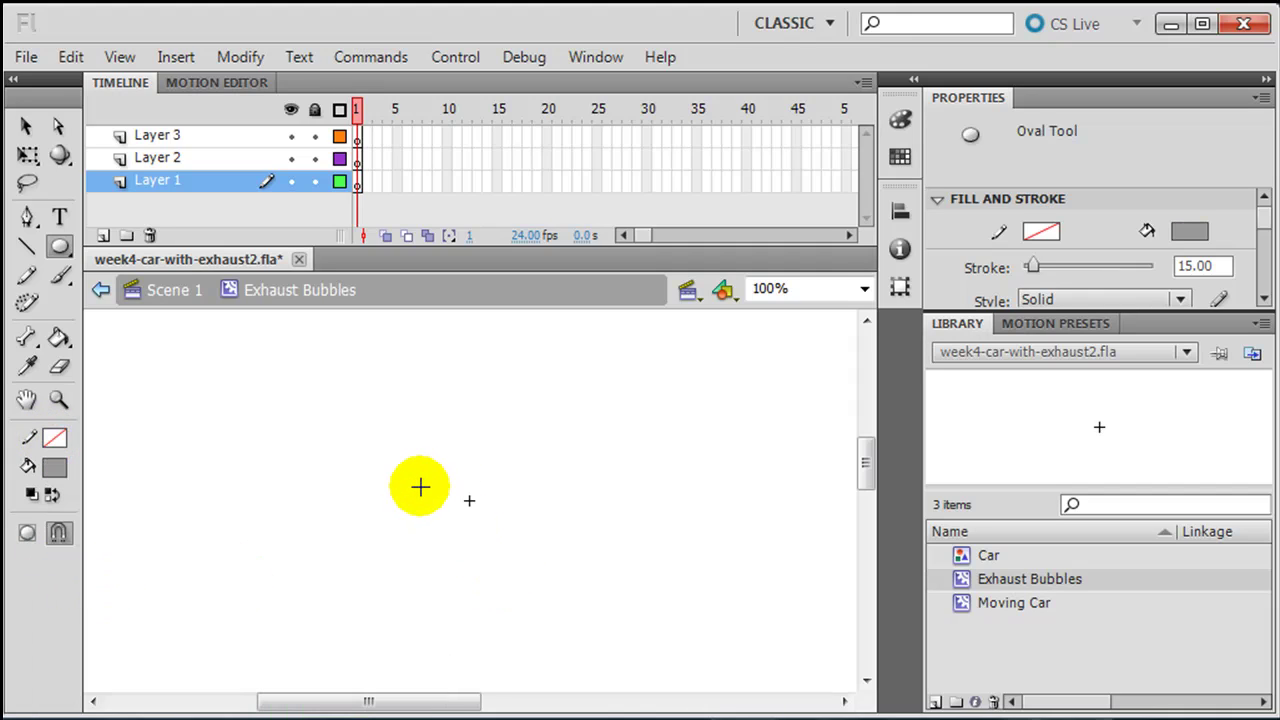
left_click_drag(411, 491, 441, 520)
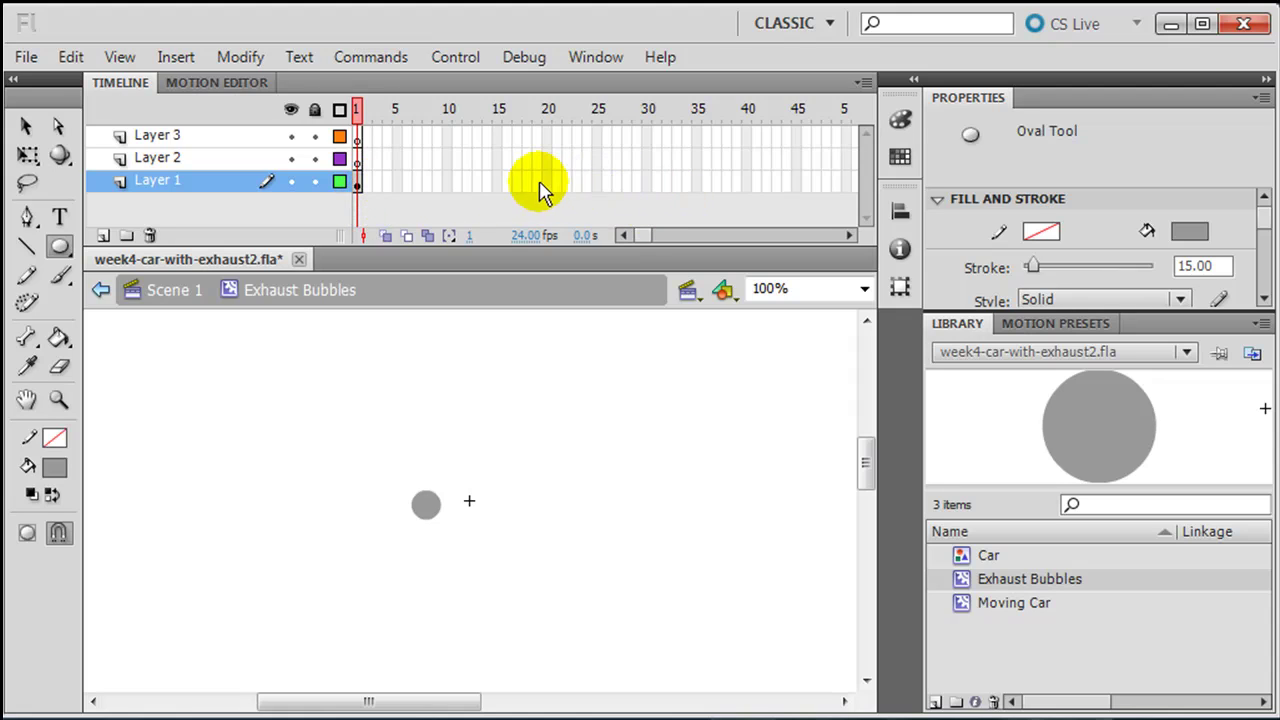
Insert a keyframe at frame 10 of Layer 1, stretch its circle to about 65.5 by 45.5 and move it up and right past the registration point.
left_click(449, 185)
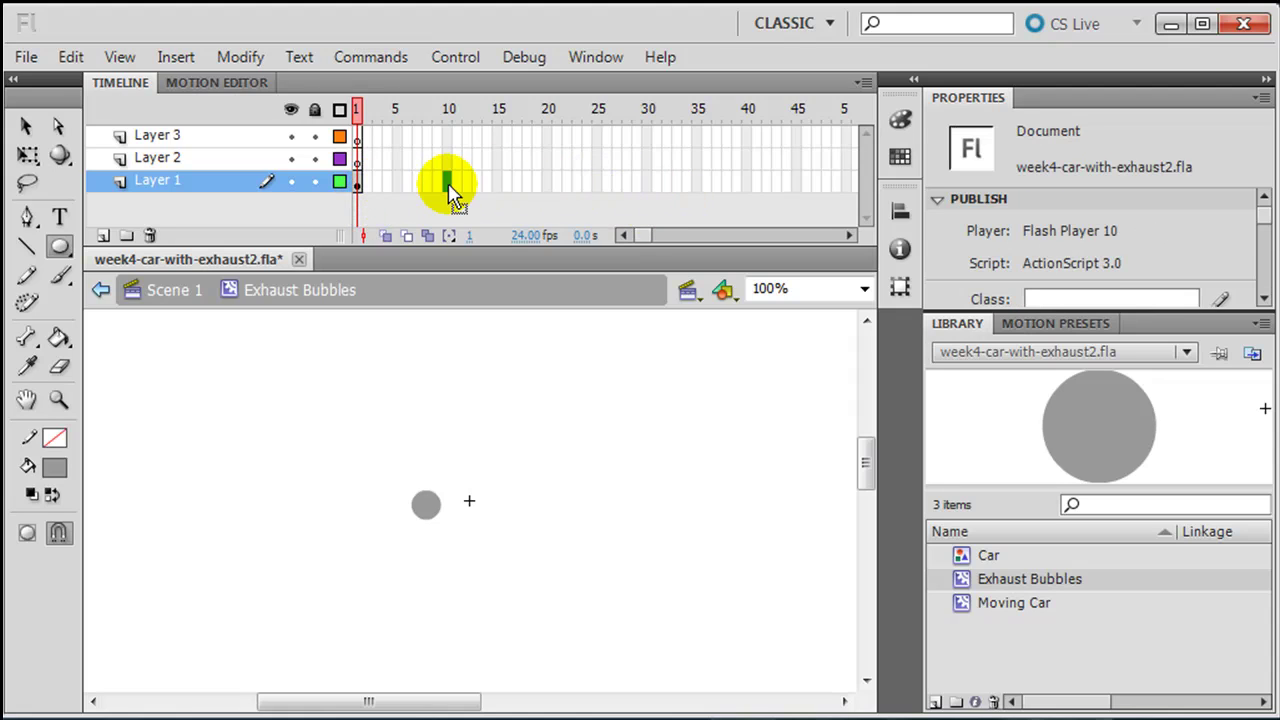
key("F6")
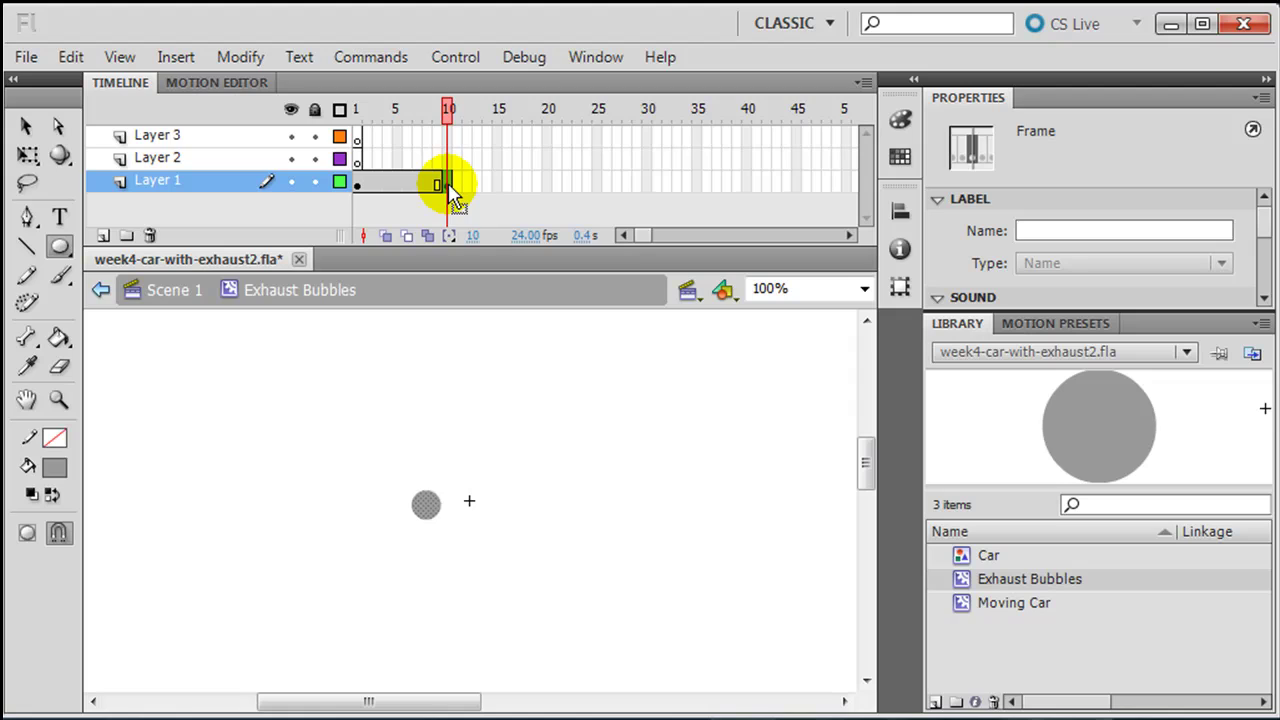
left_click(450, 186)
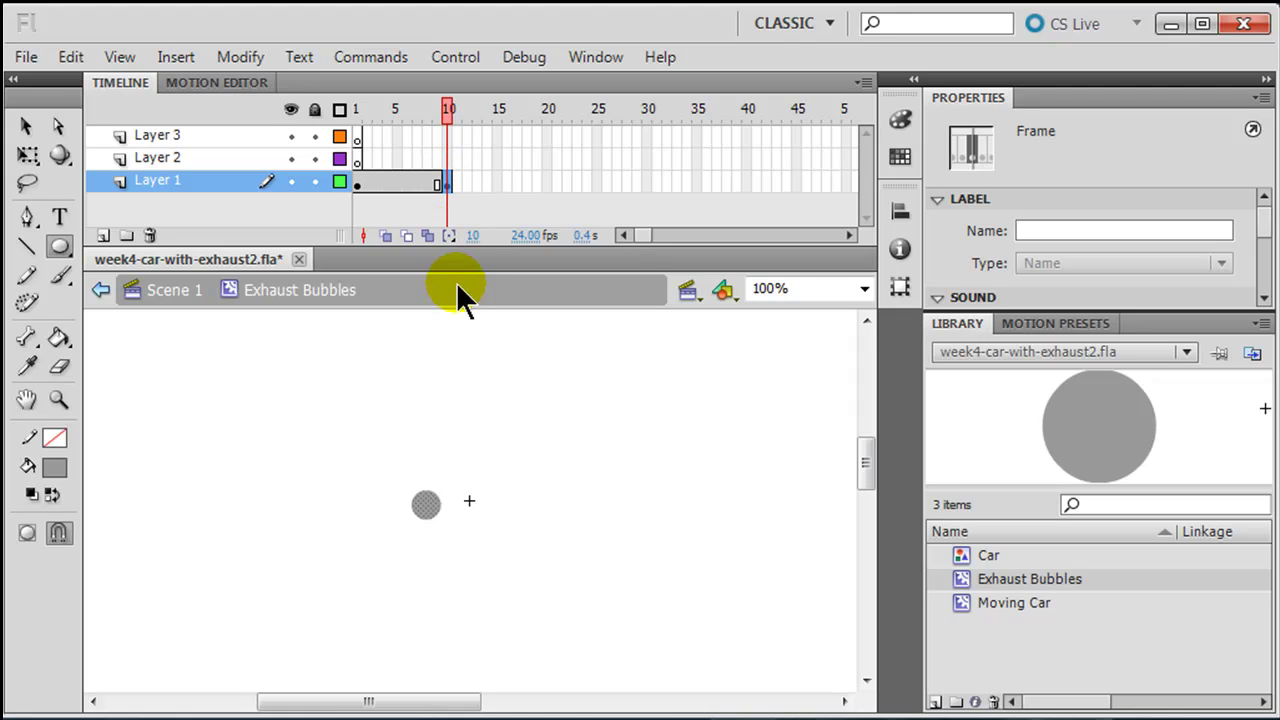
left_click(27, 155)
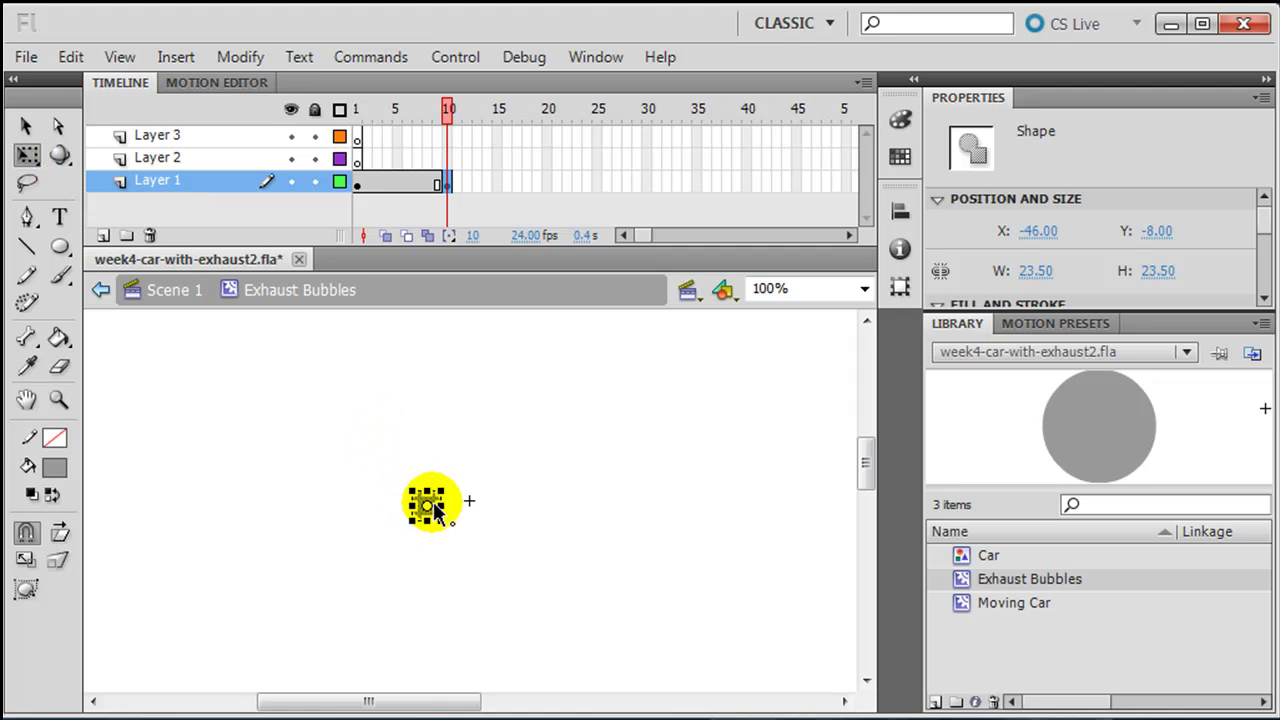
left_click_drag(443, 491, 603, 467)
Make the oval's fill fully transparent at frame 10, create a shape tween between the two keyframes on Layer 1, and play it.
left_click(54, 467)
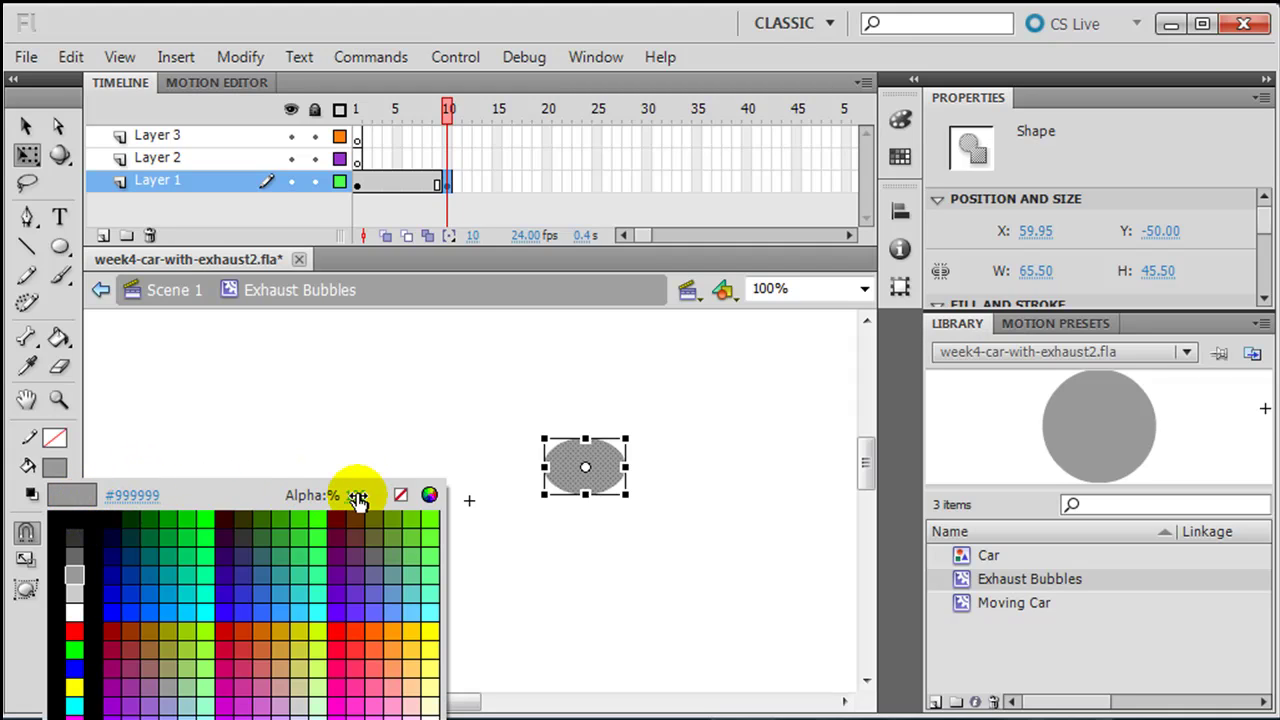
left_click_drag(358, 500, 195, 505)
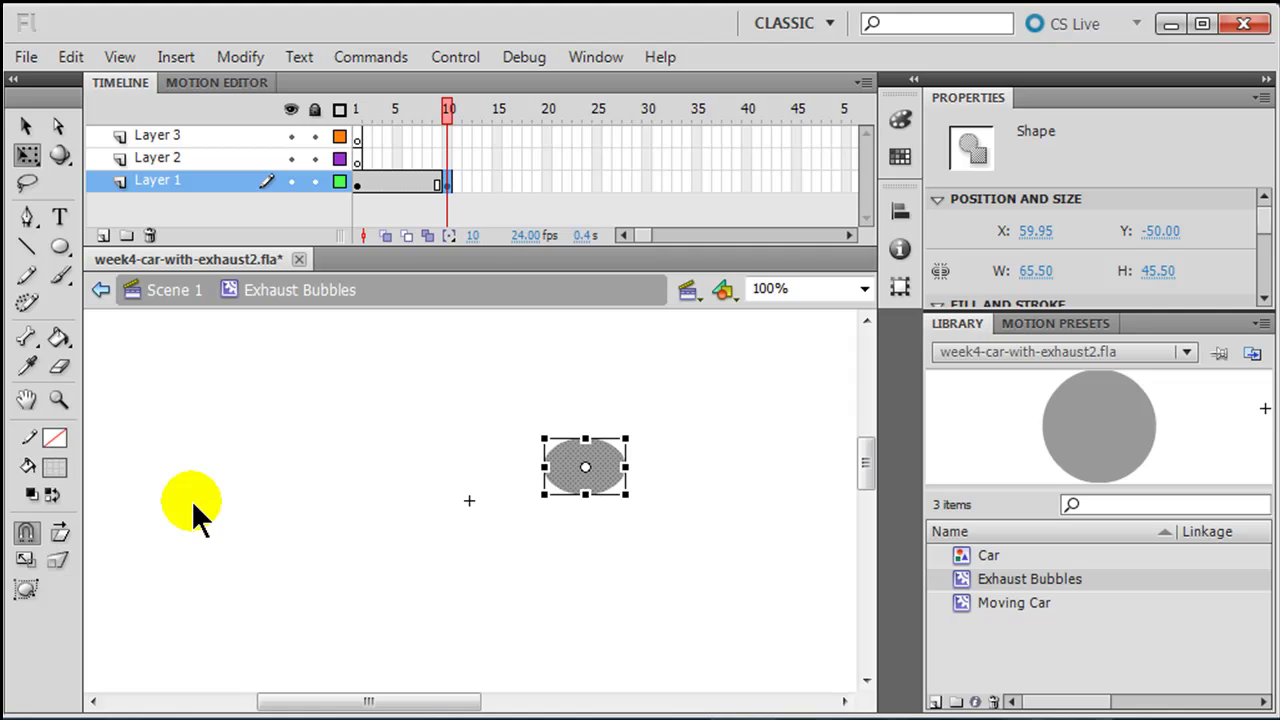
right_click(393, 190)
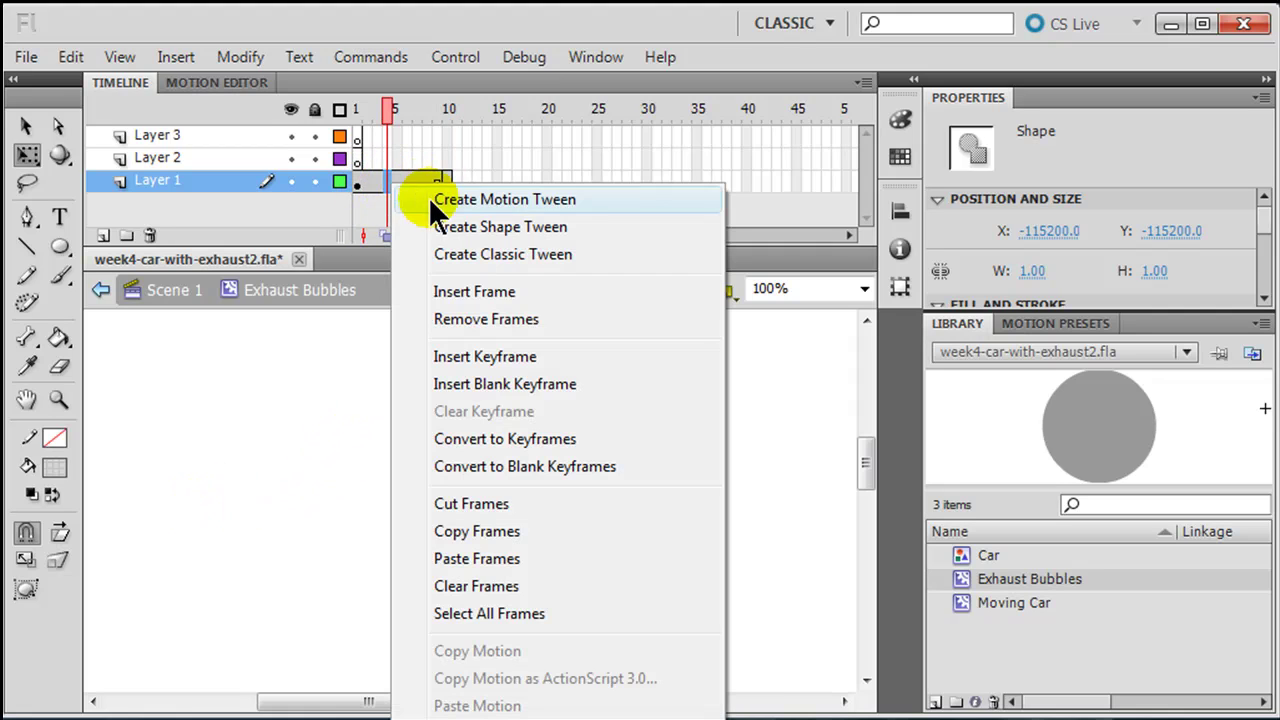
left_click(468, 228)
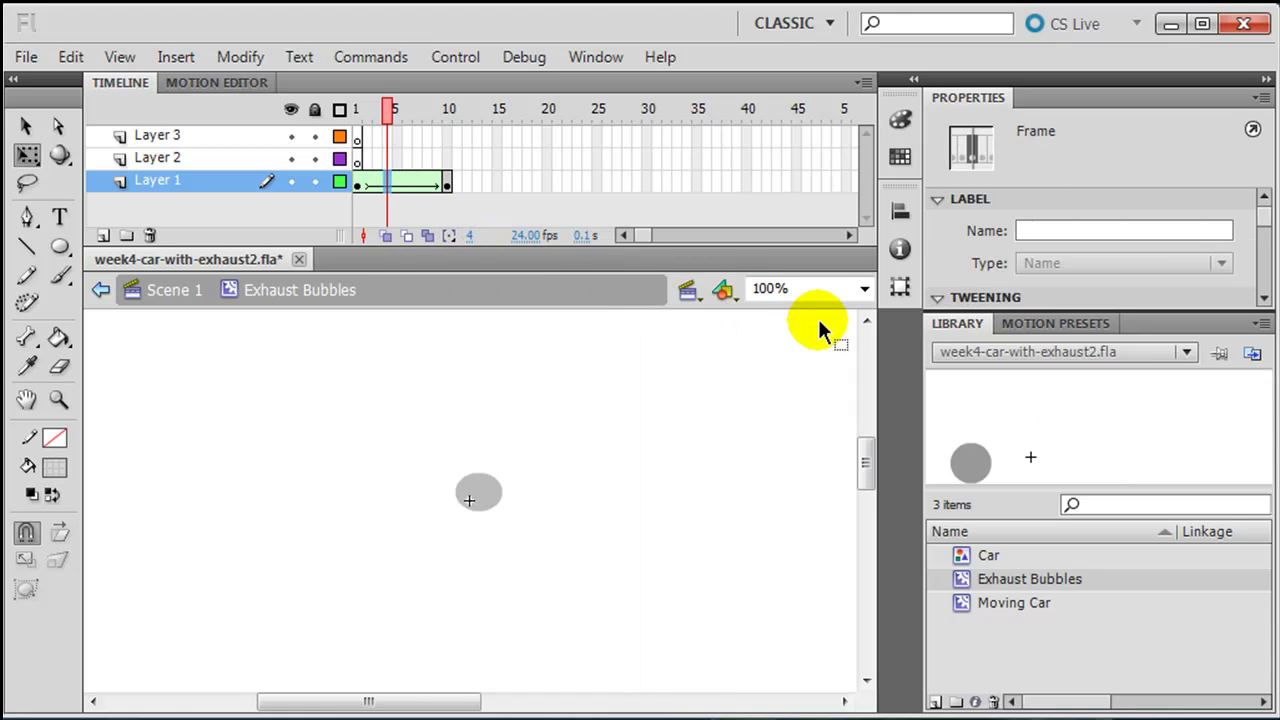
key("Return")
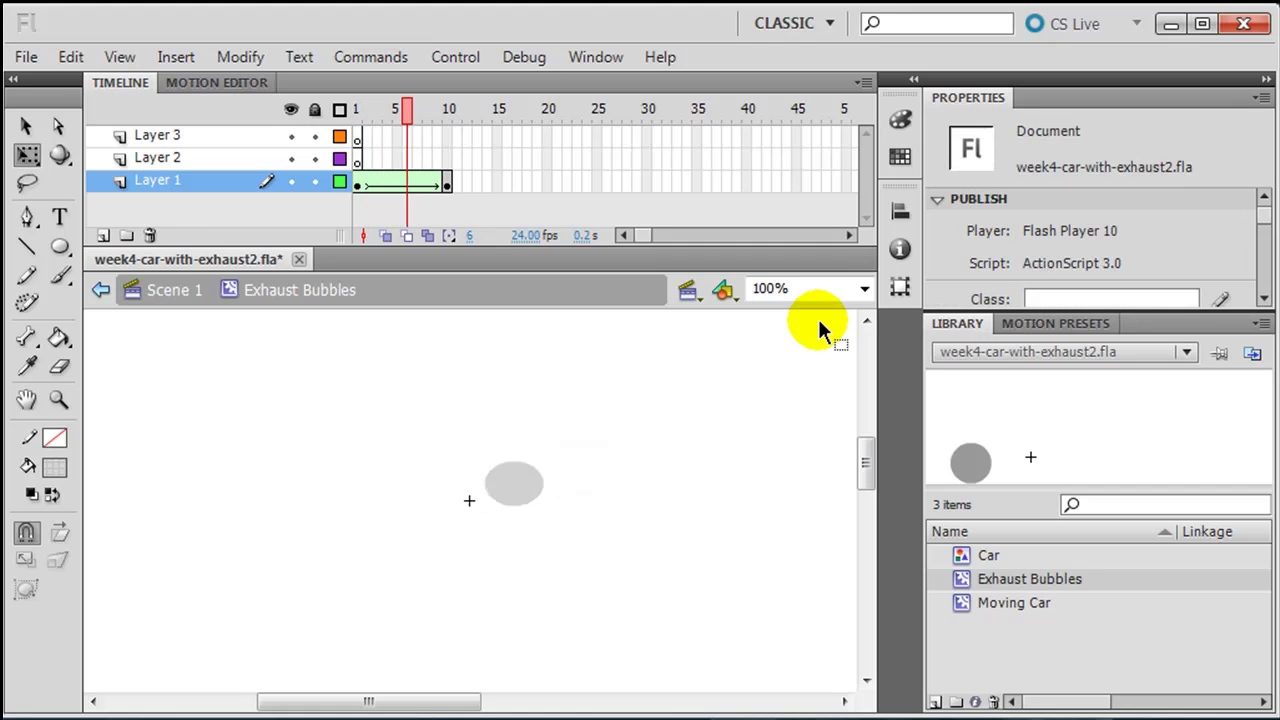
Slow the bubble by moving Layer 1's end keyframe to frame 15, and play the tween.
left_click(450, 185)
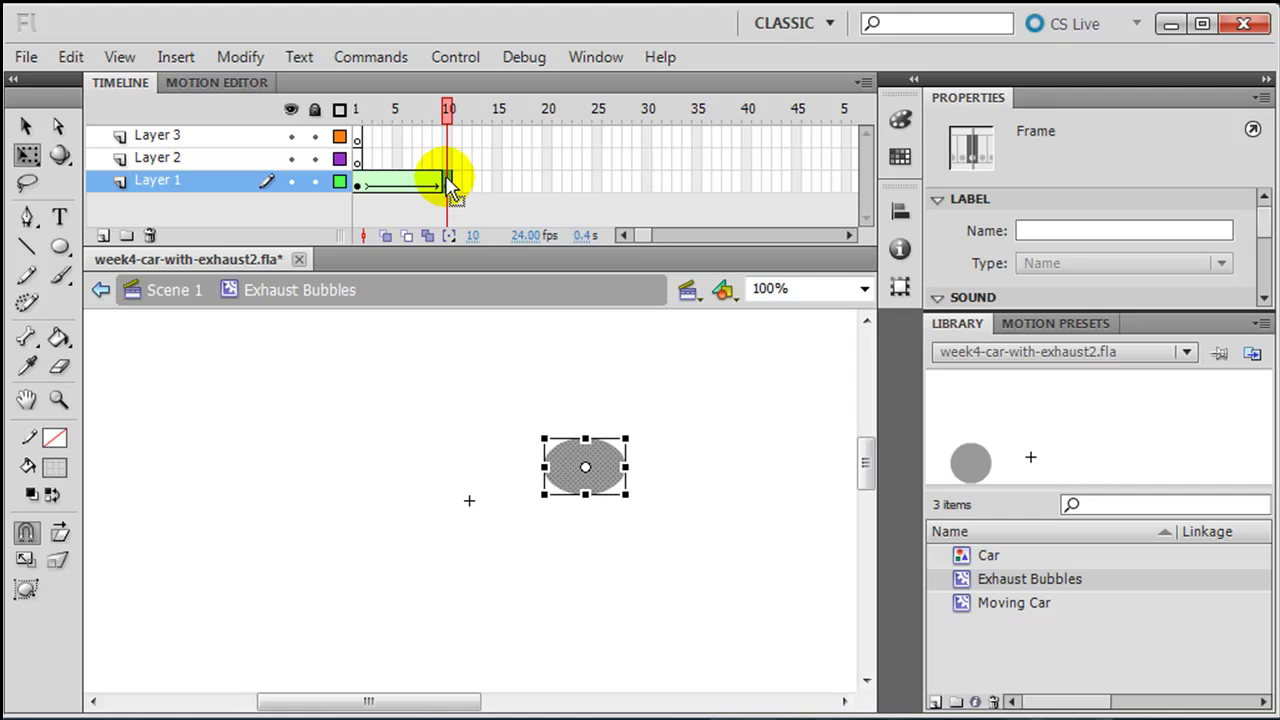
left_click_drag(448, 180, 498, 186)
key("Return")
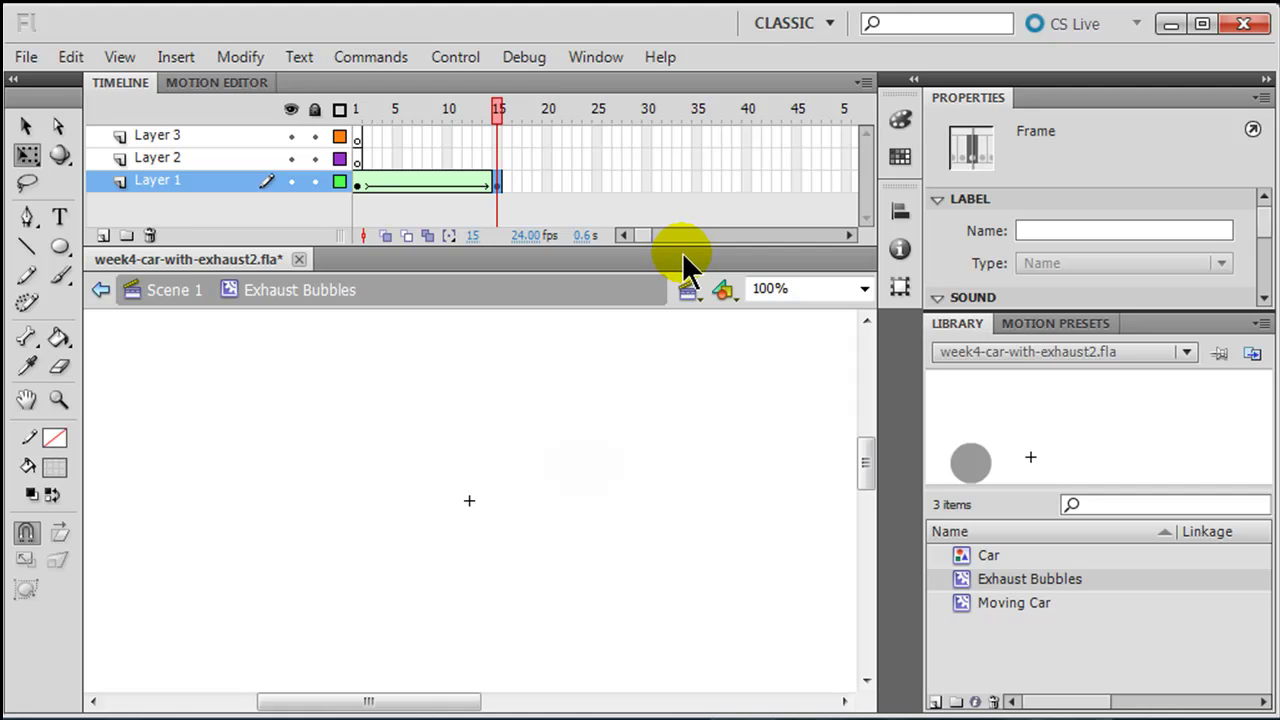
Copy frames 1 to 15 of Layer 1 and paste them at frame 5 of Layer 2.
left_click_drag(360, 195, 500, 195)
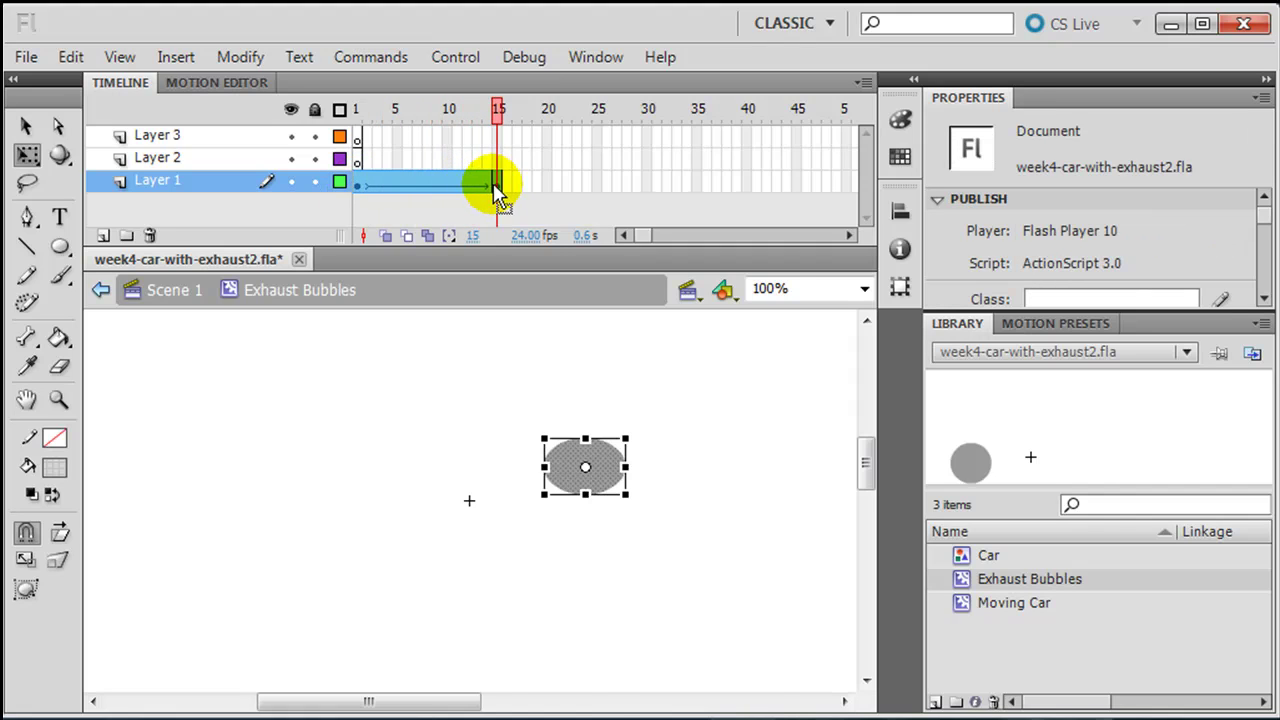
right_click(438, 181)
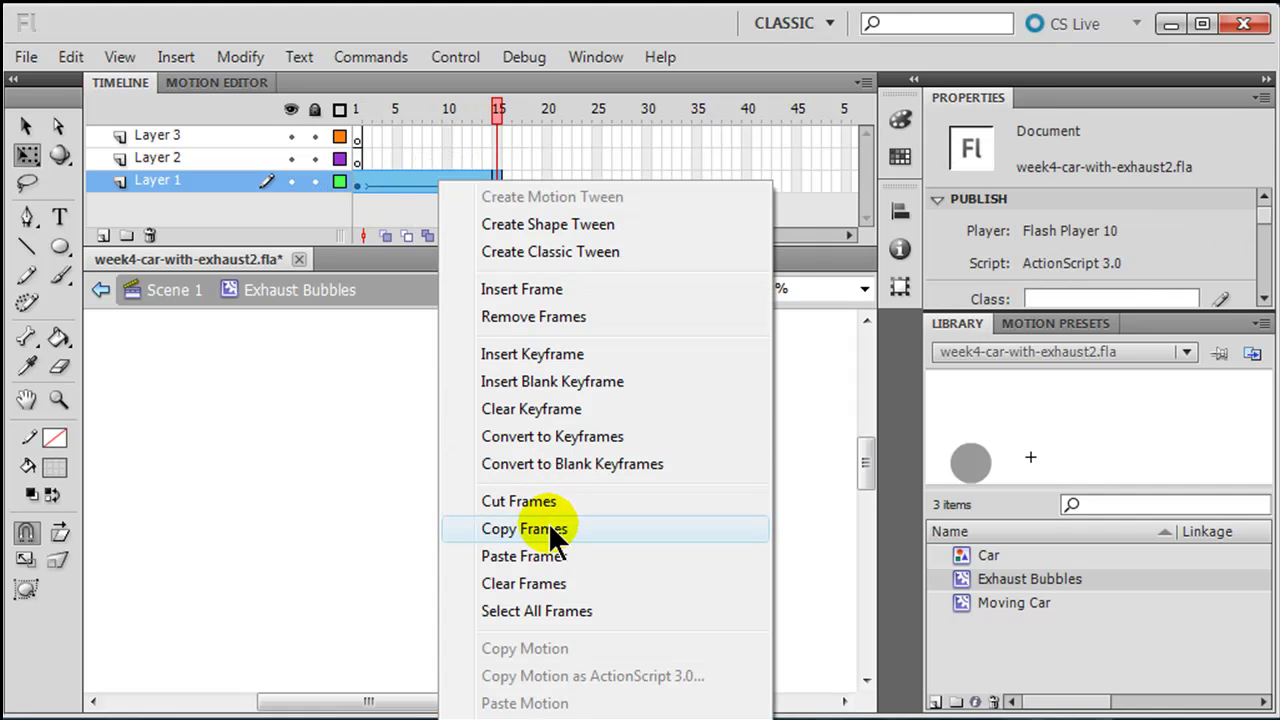
left_click(552, 525)
left_click(396, 159)
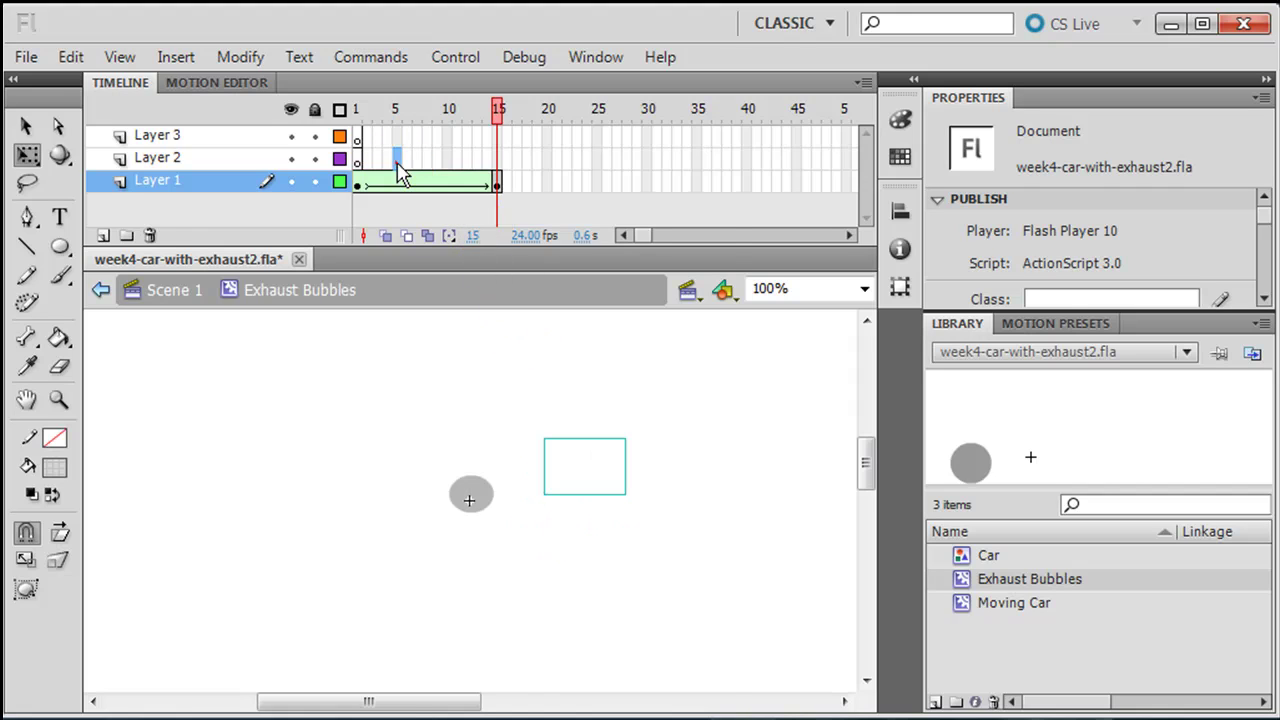
right_click(396, 159)
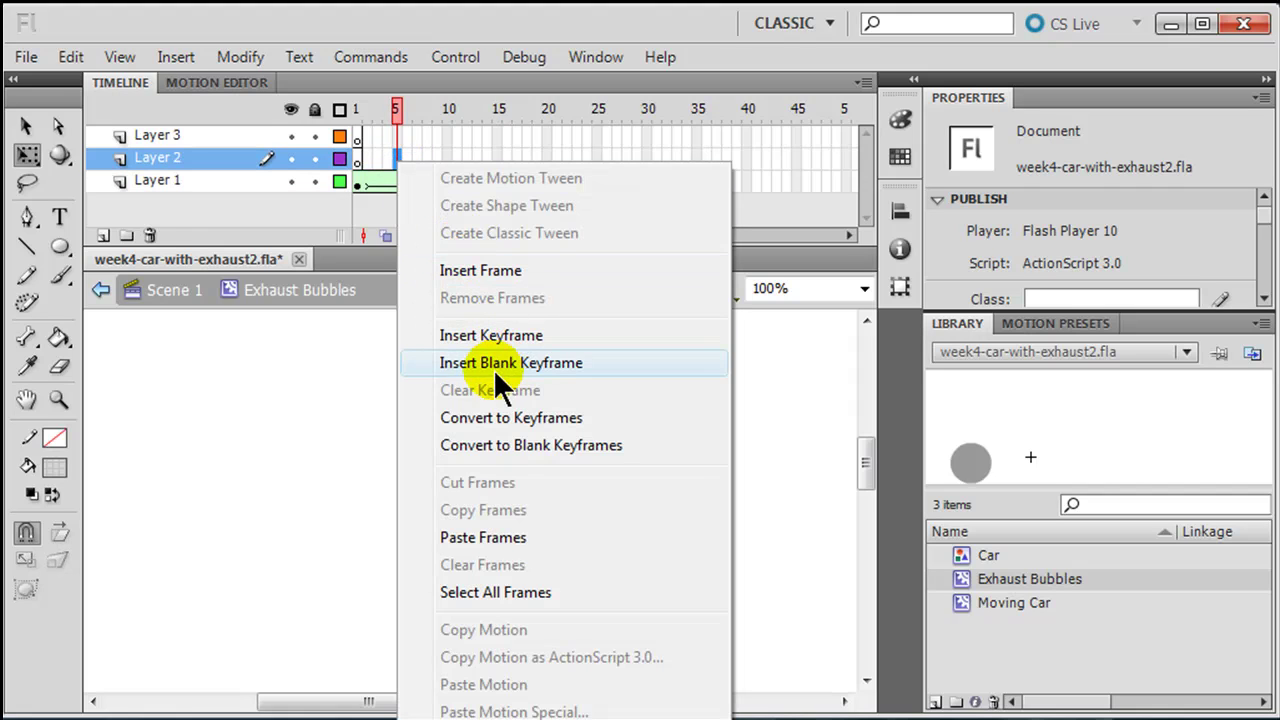
left_click(514, 546)
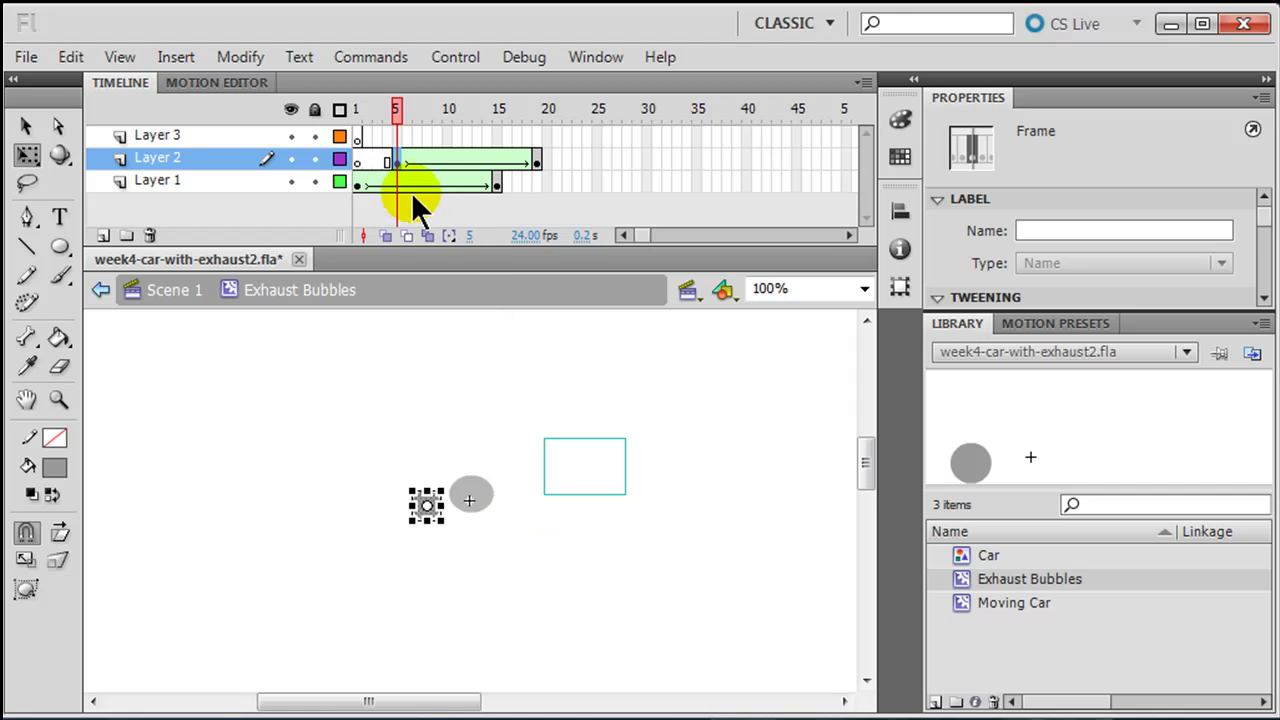
Paste the copied tween frames at frame 10 of Layer 3 and play the three-bubble animation.
left_click(447, 139)
right_click(447, 139)
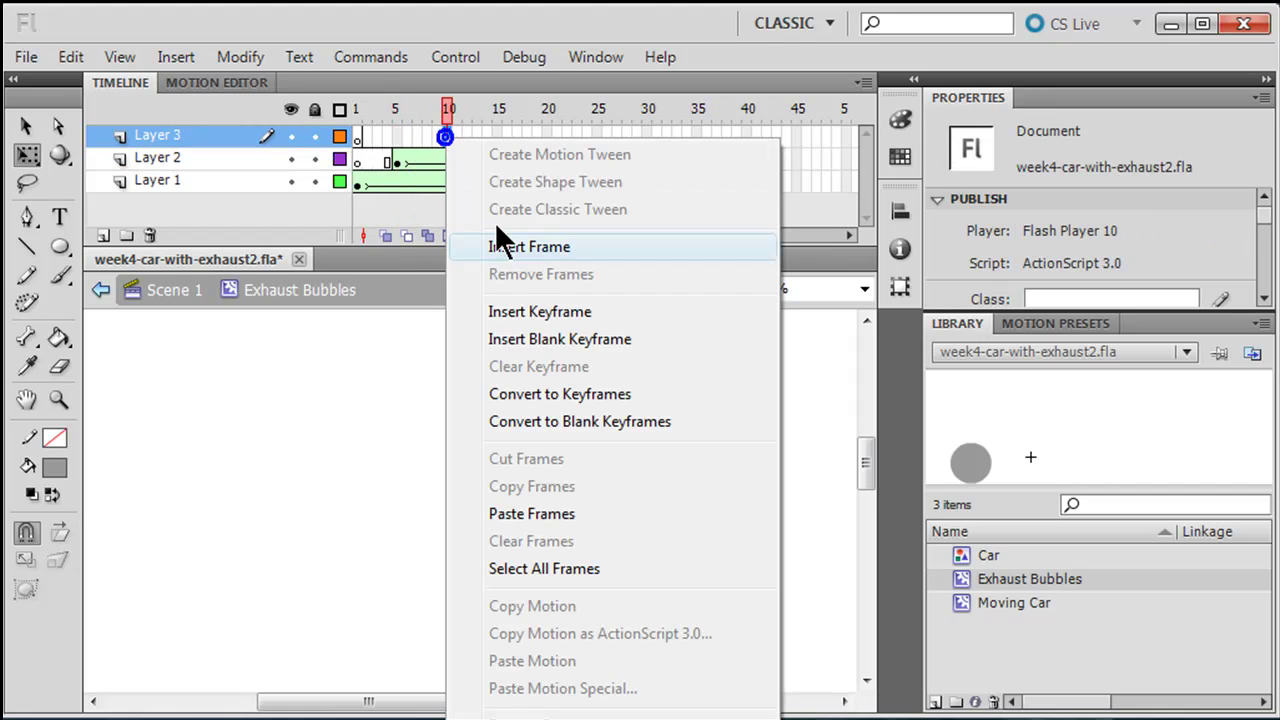
left_click(553, 513)
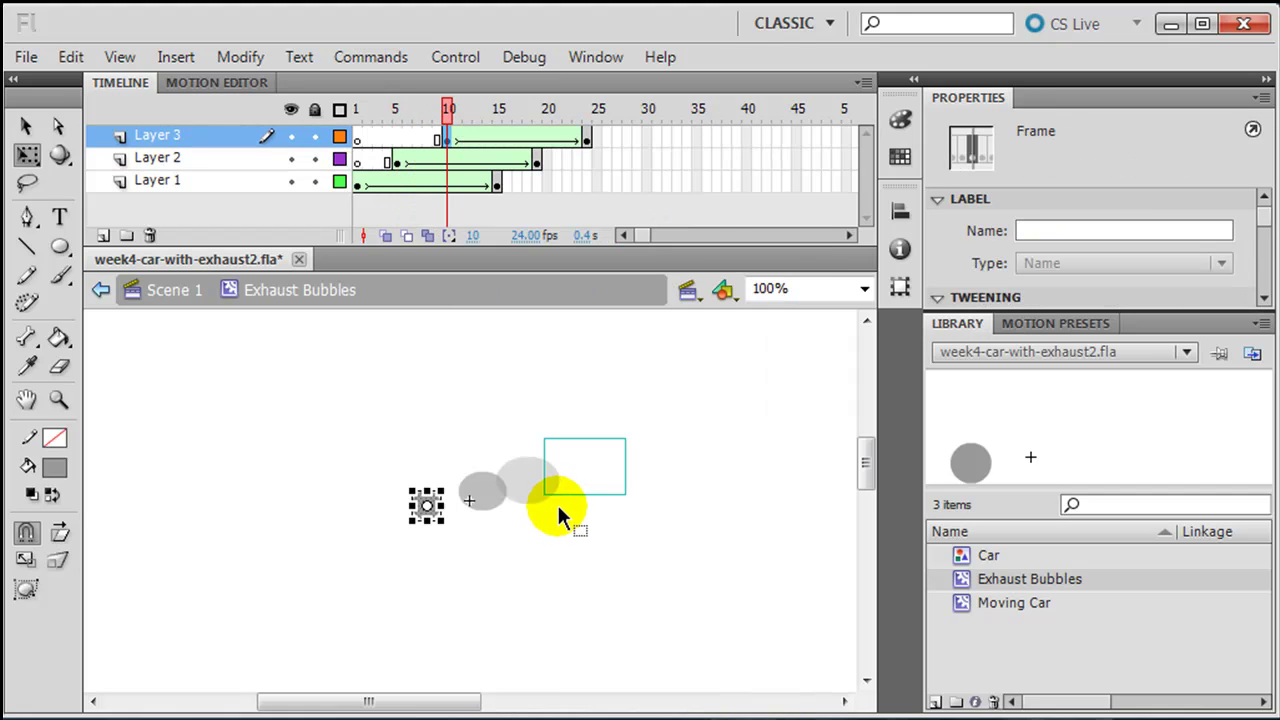
key("Return")
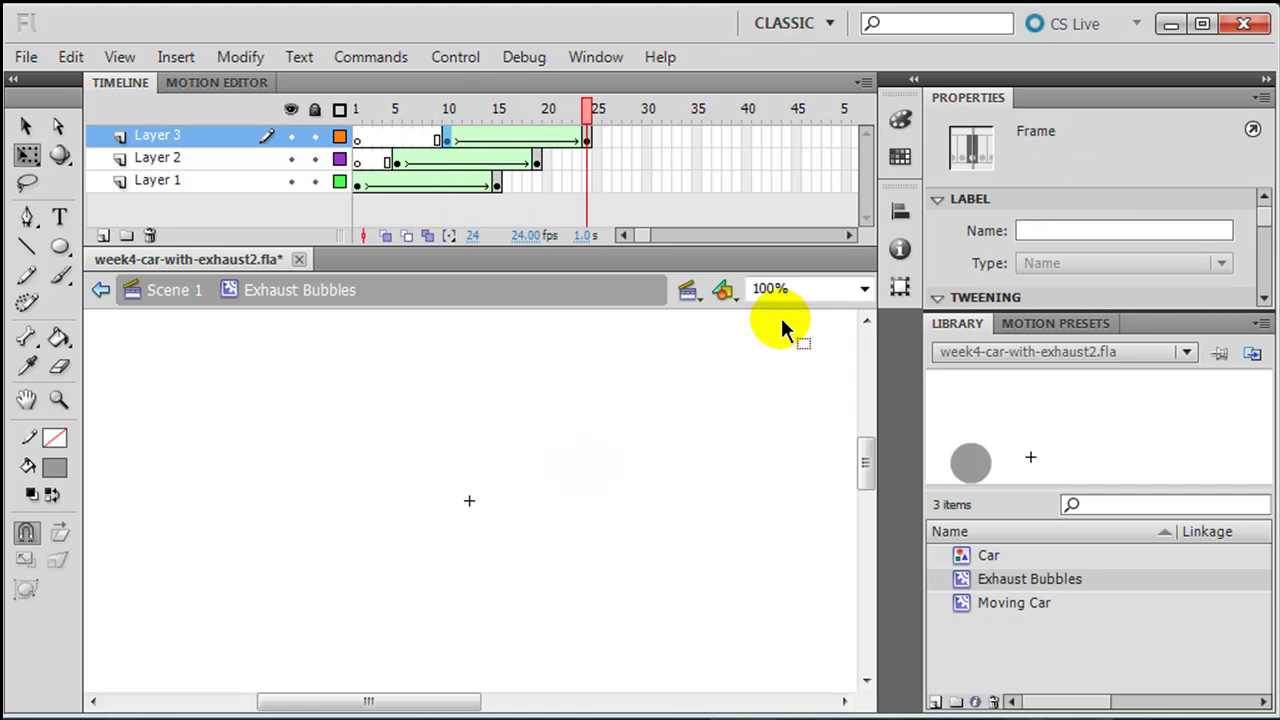
Offset the Layer 2 bubble by moving its circle at frame 5 up to Y -12 and its oval at frame 19 down to Y -45.
left_click(397, 162)
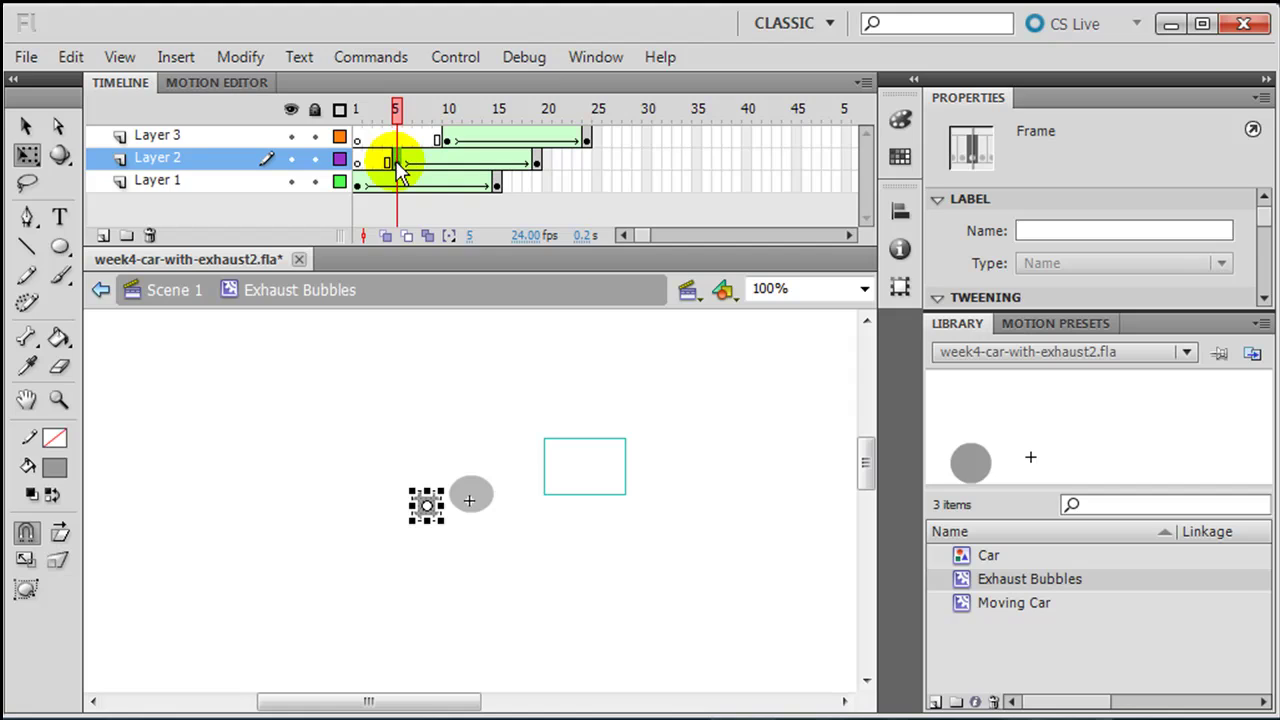
key("v")
left_click(427, 510)
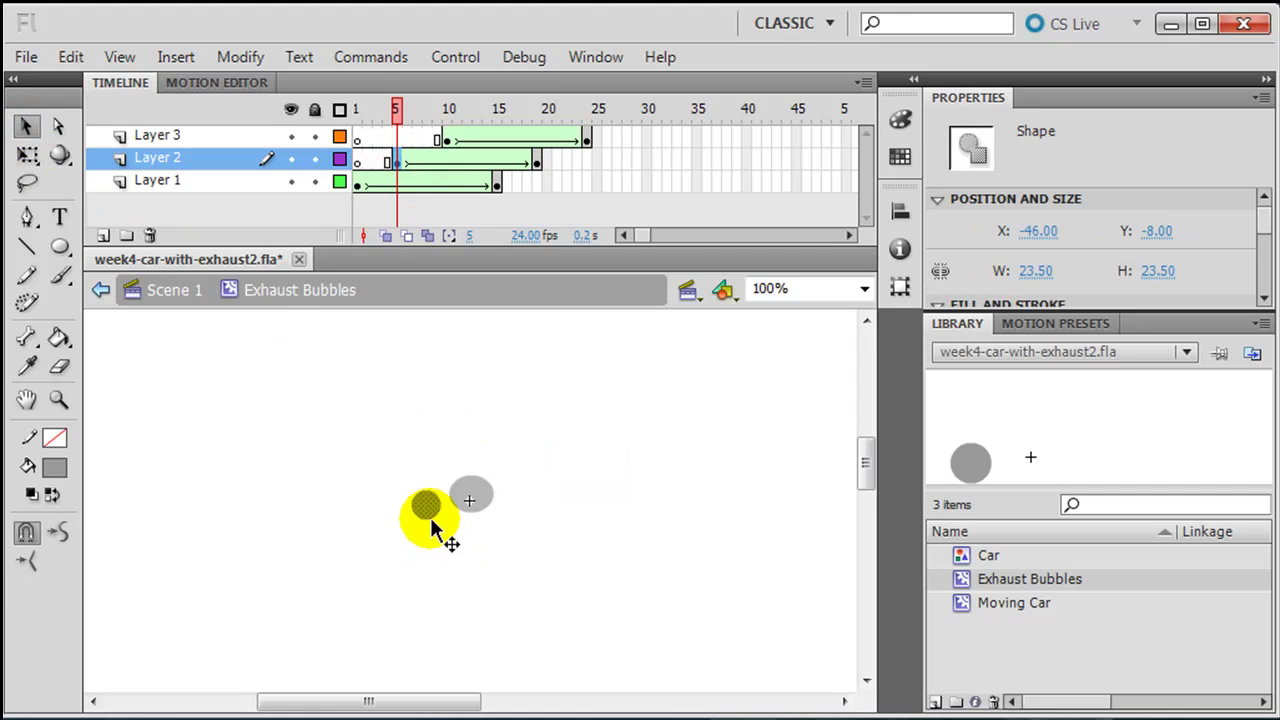
left_click_drag(428, 509, 428, 504)
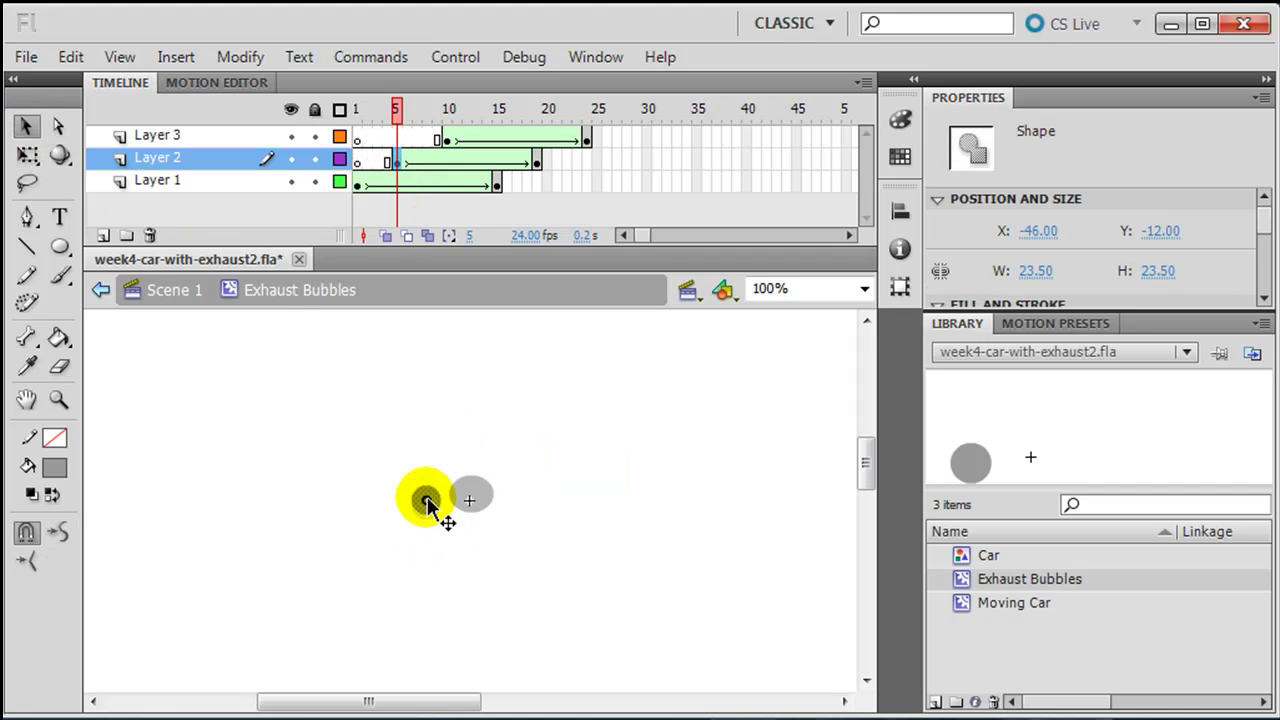
left_click(536, 161)
left_click_drag(593, 480, 589, 490)
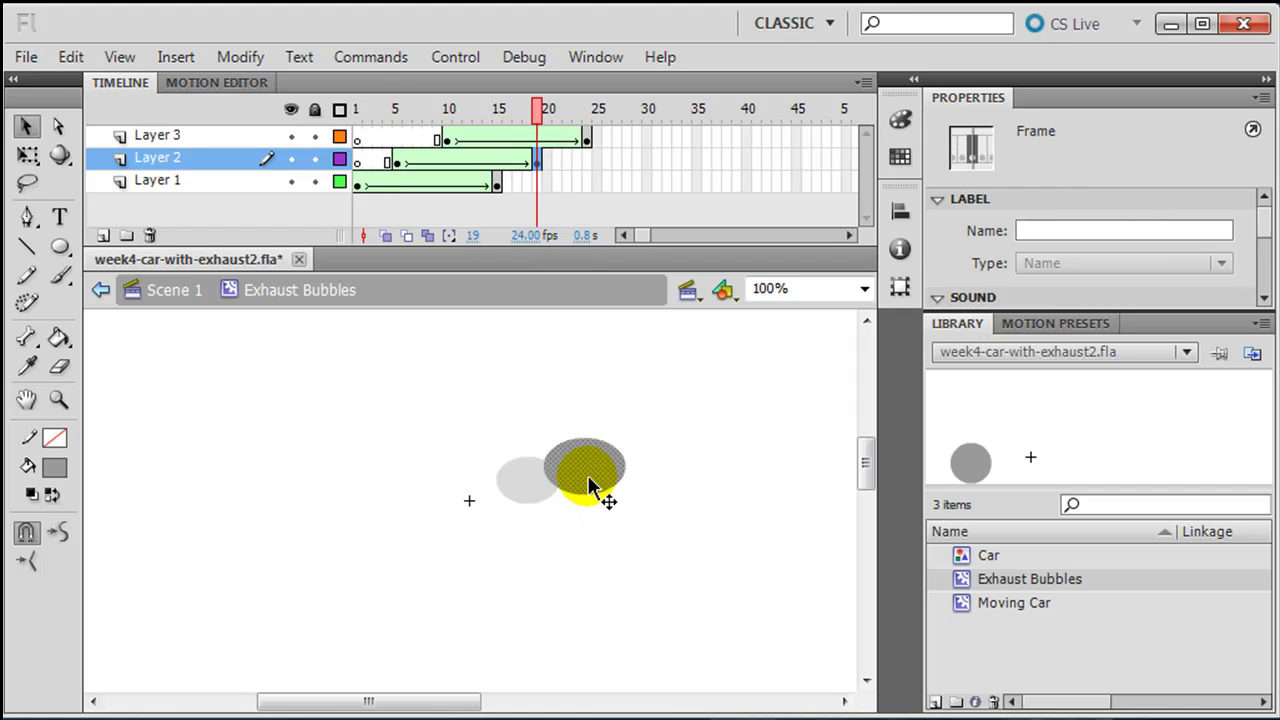
left_click(588, 482)
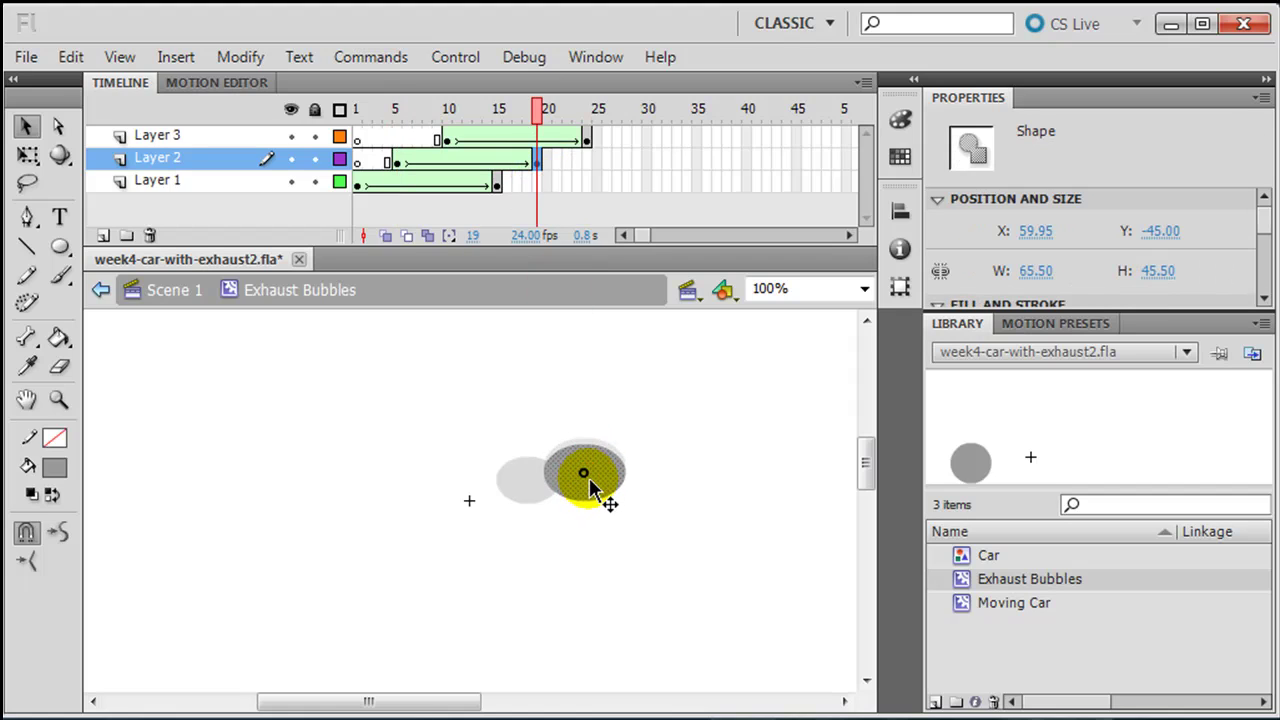
left_click(527, 165)
Offset the Layer 3 bubble by moving its circle to X -39 at frame 10 and its oval to X 51.95 at frame 24, and play the animation.
left_click(449, 141)
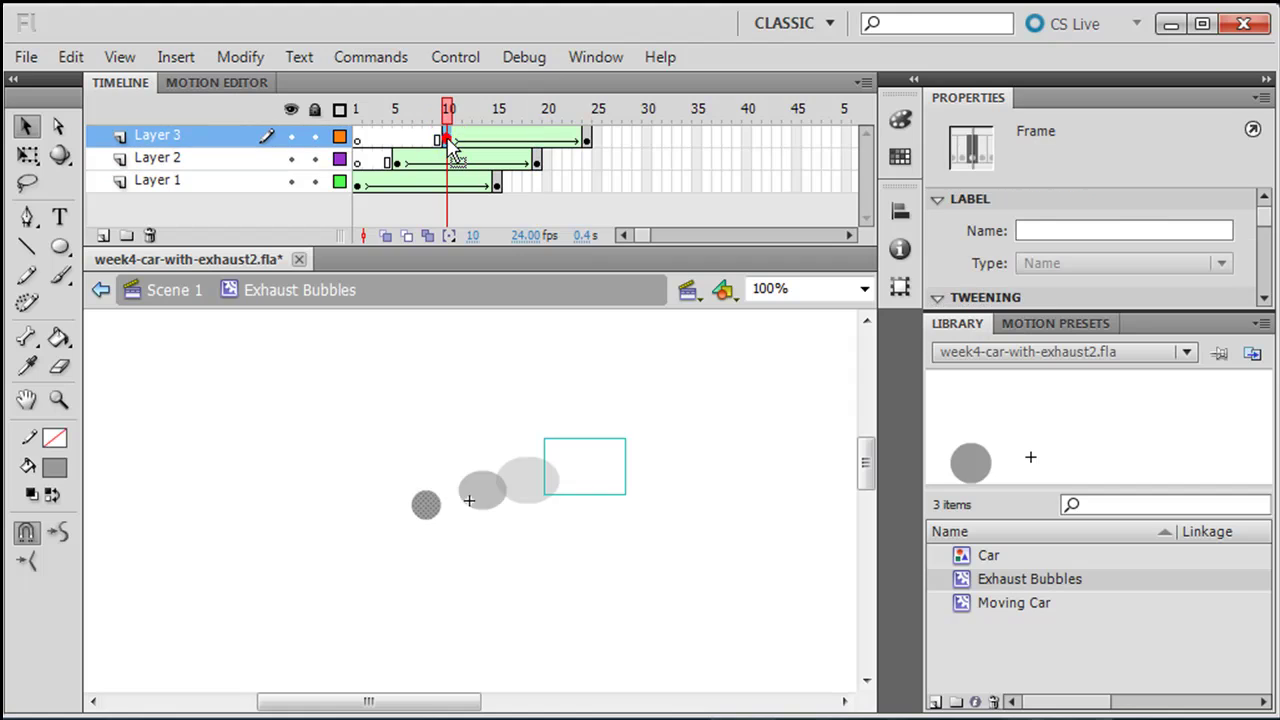
left_click(428, 503)
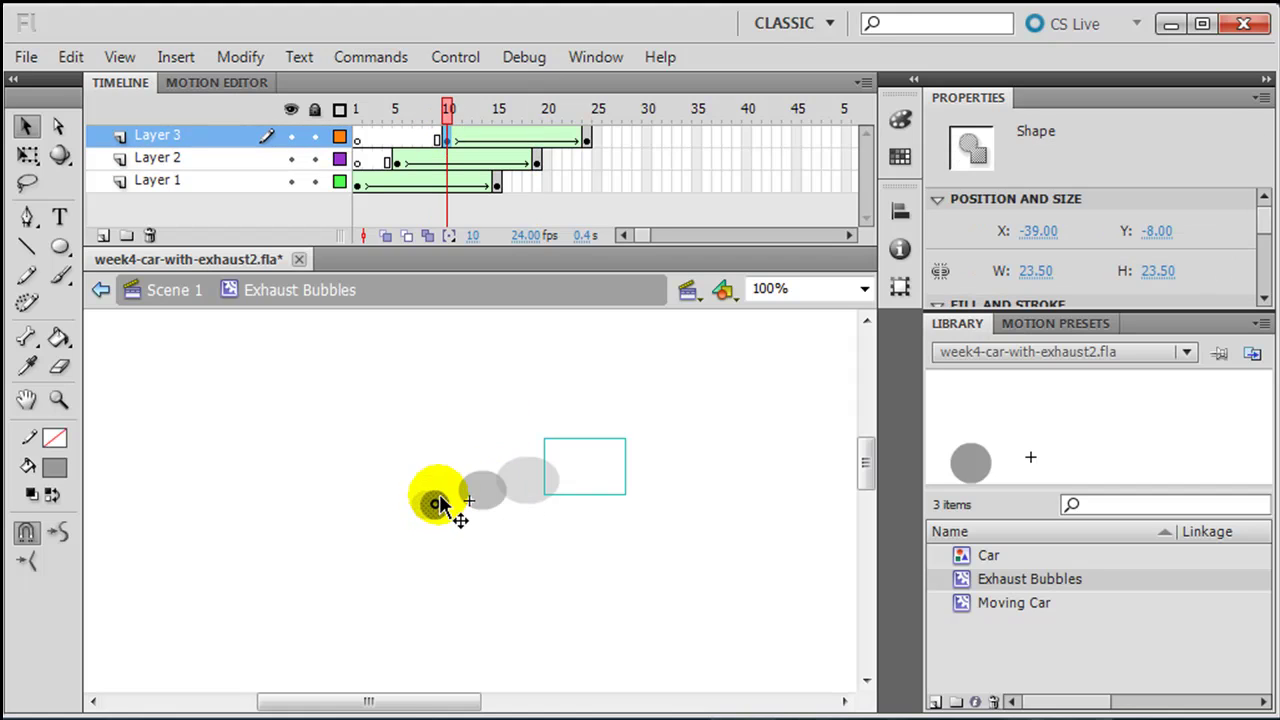
left_click(587, 140)
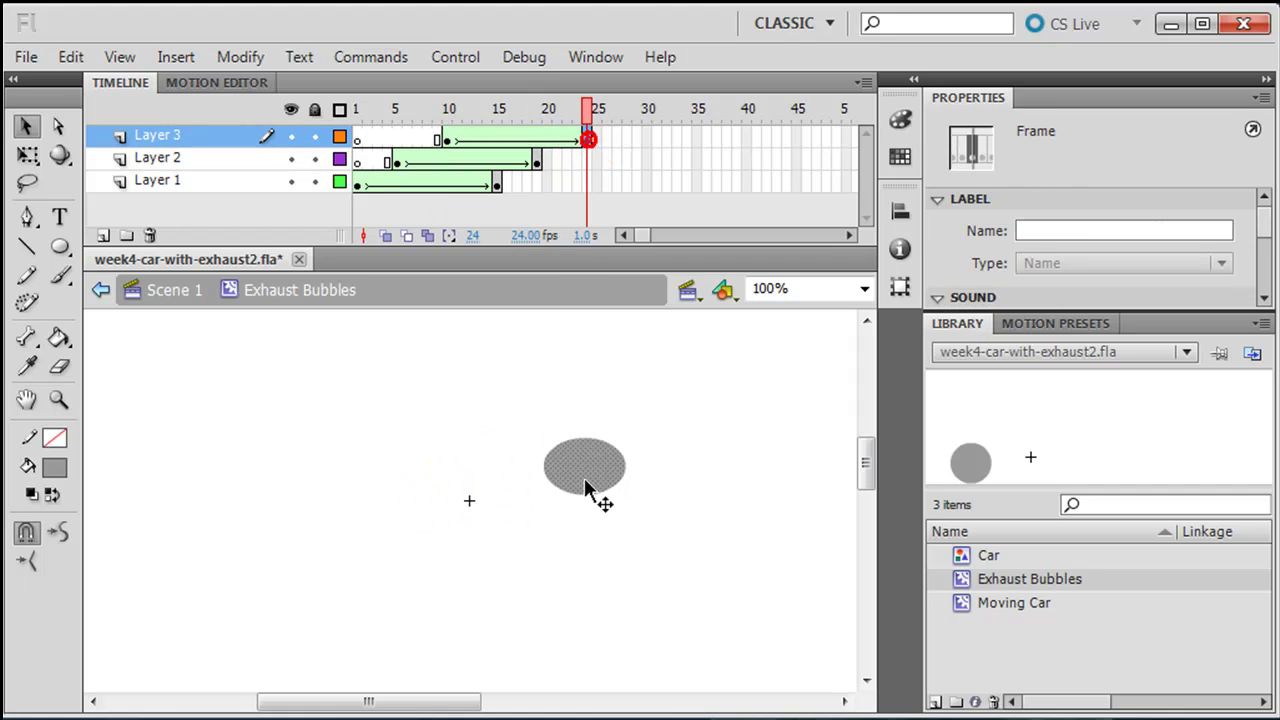
left_click(572, 478)
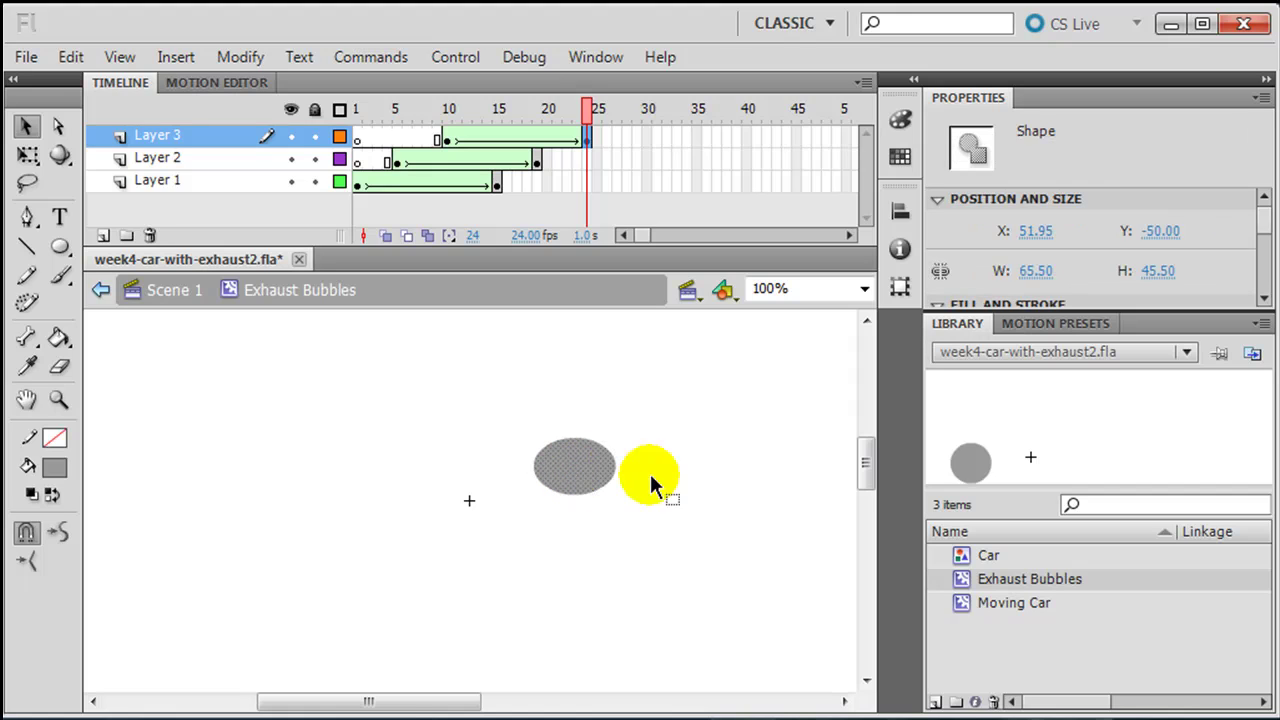
left_click(781, 455)
key("Return")
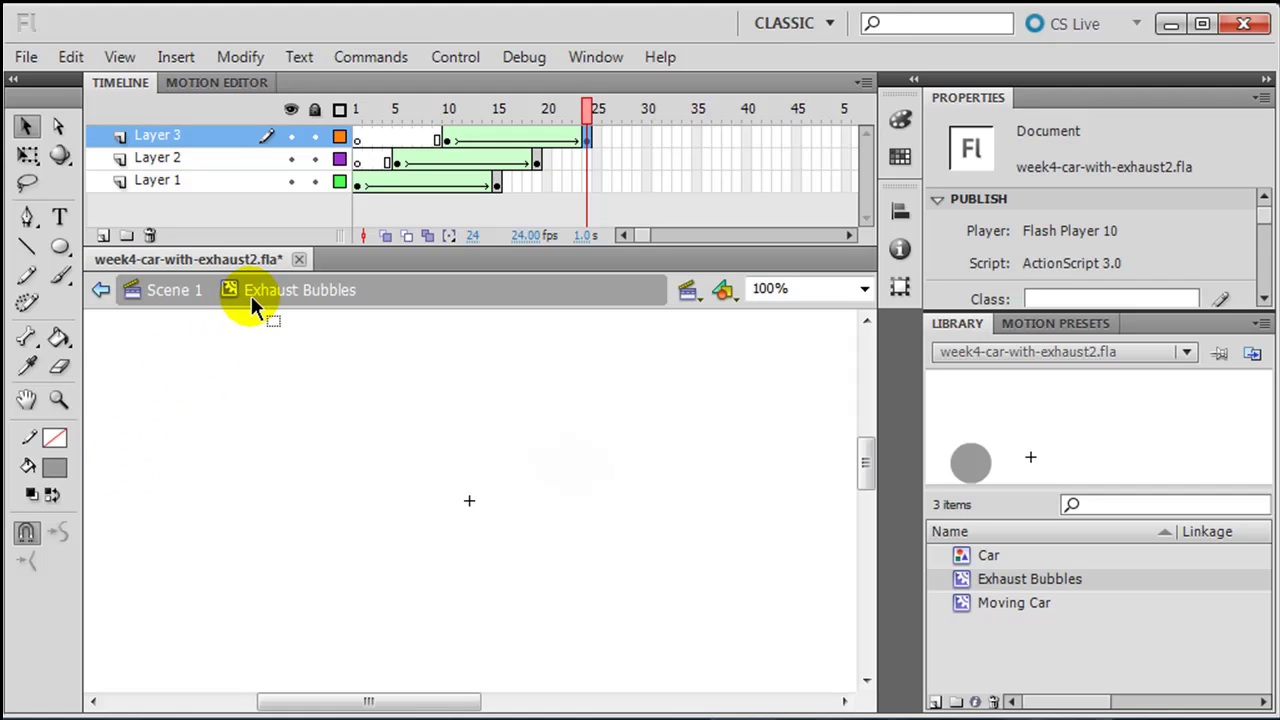
Create a new movie clip symbol named Moving Car with Exhaust.
left_click(175, 60)
left_click(226, 86)
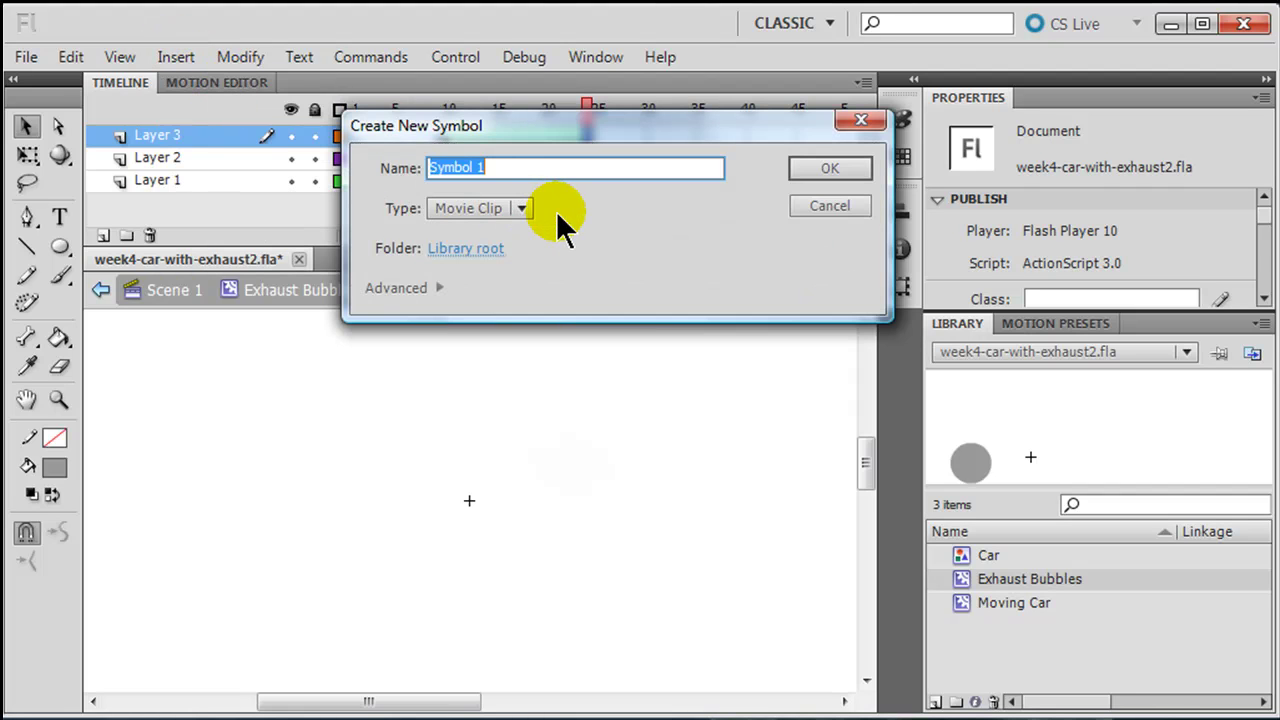
type("Complete")
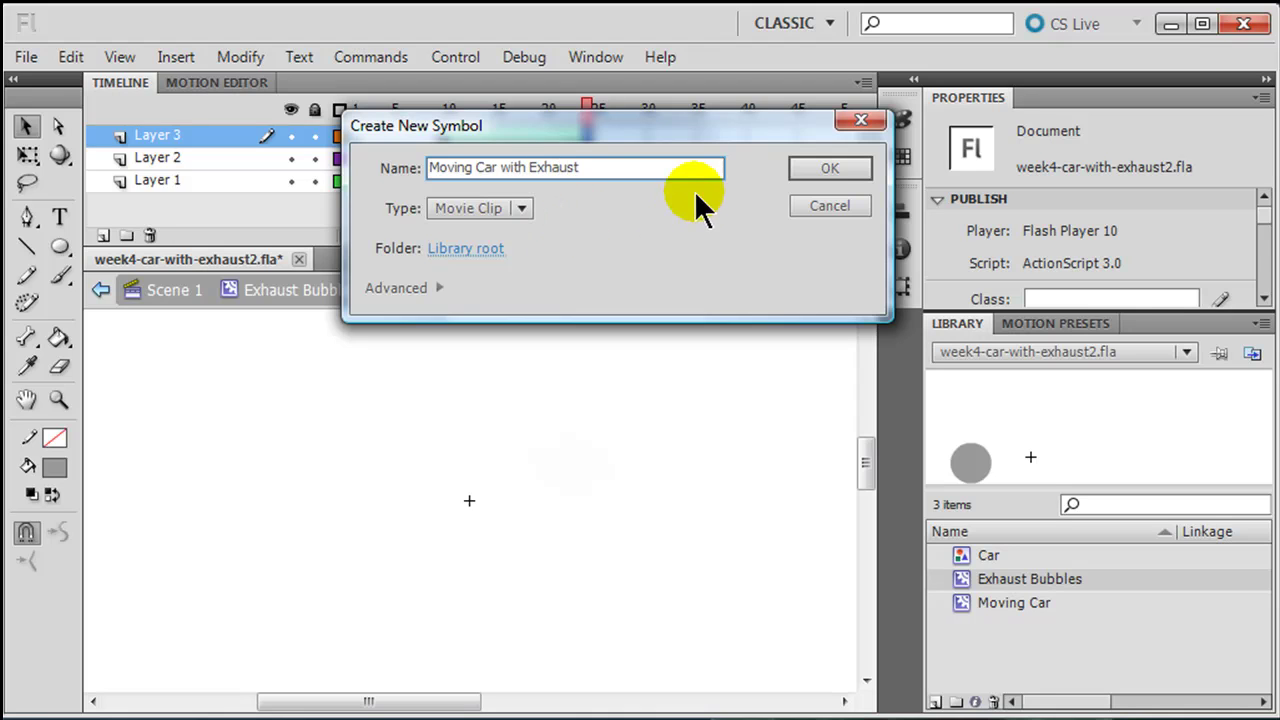
left_click(826, 169)
Place the Moving Car clip near the centre and the Exhaust Bubbles clip just behind the car's exhaust pipe.
left_click_drag(990, 603, 395, 500)
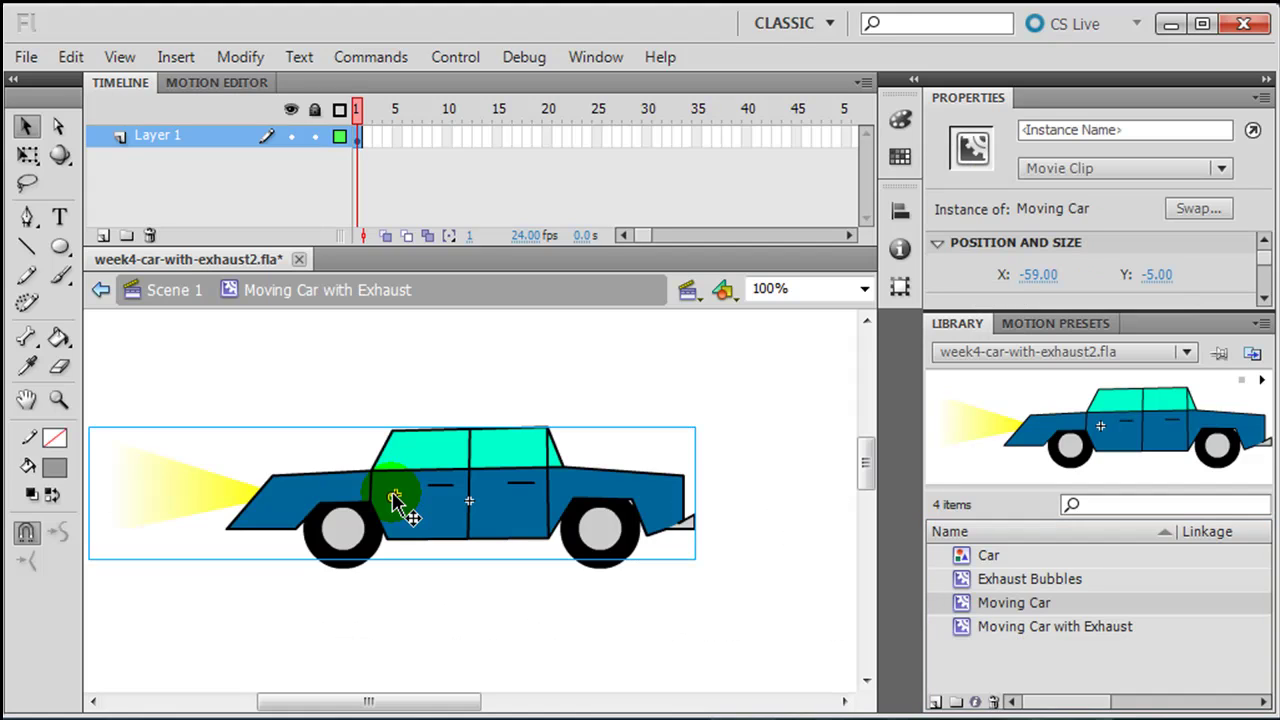
left_click_drag(970, 578, 856, 558)
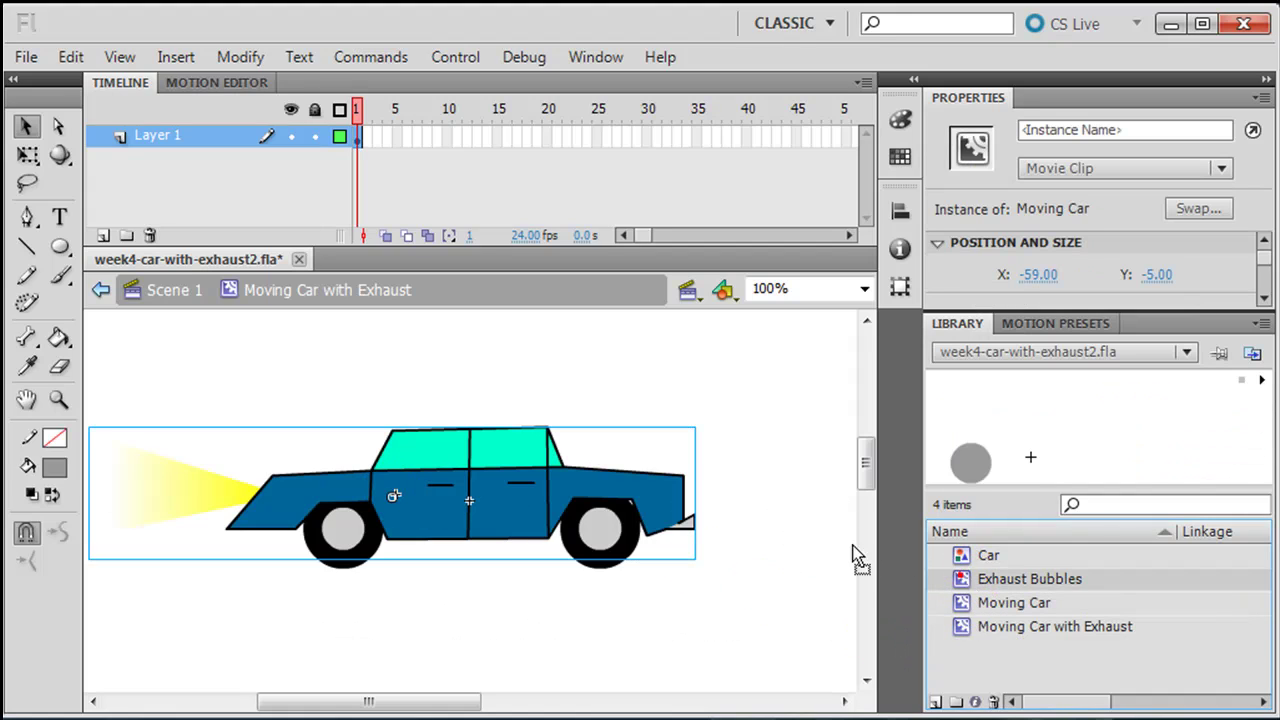
mouse_move(763, 515)
left_mouse_down()
mouse_move(741, 511)
mouse_move(765, 514)
left_mouse_up()
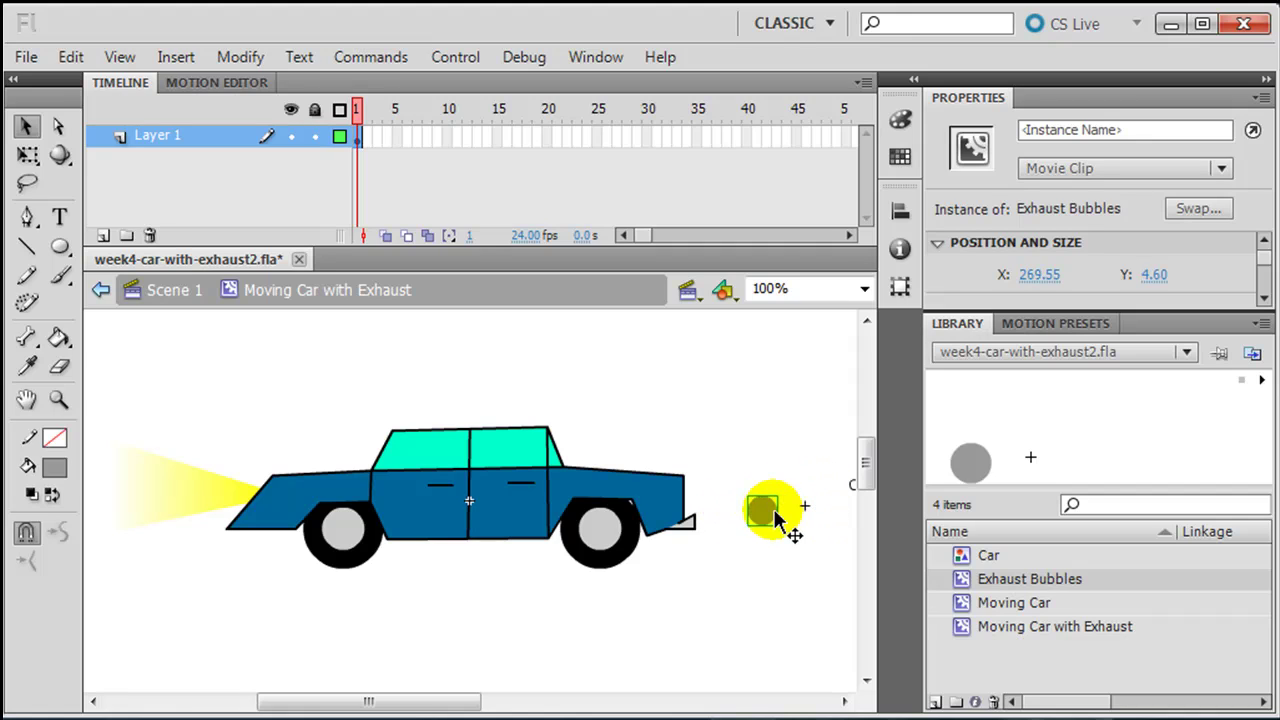
left_click_drag(752, 512, 738, 510)
left_click(768, 580)
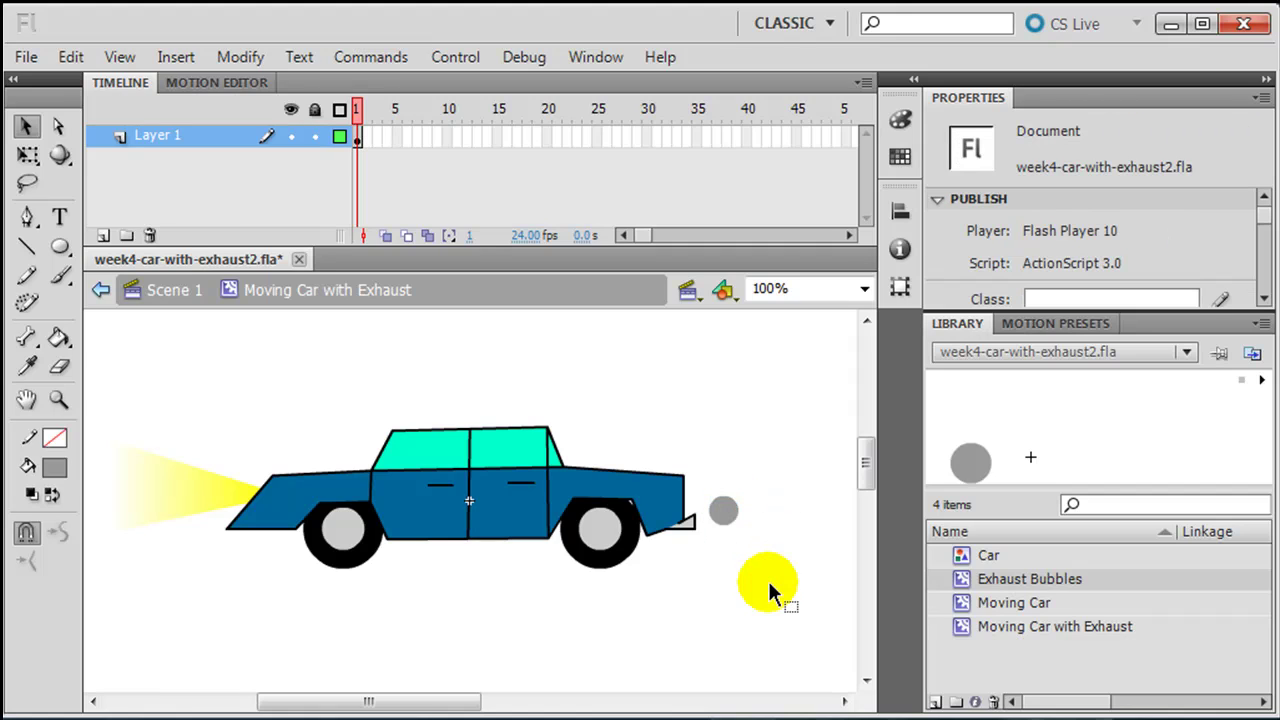
Place the Moving Car with Exhaust clip near the centre of the Scene 1 stage and test the movie.
left_click(168, 292)
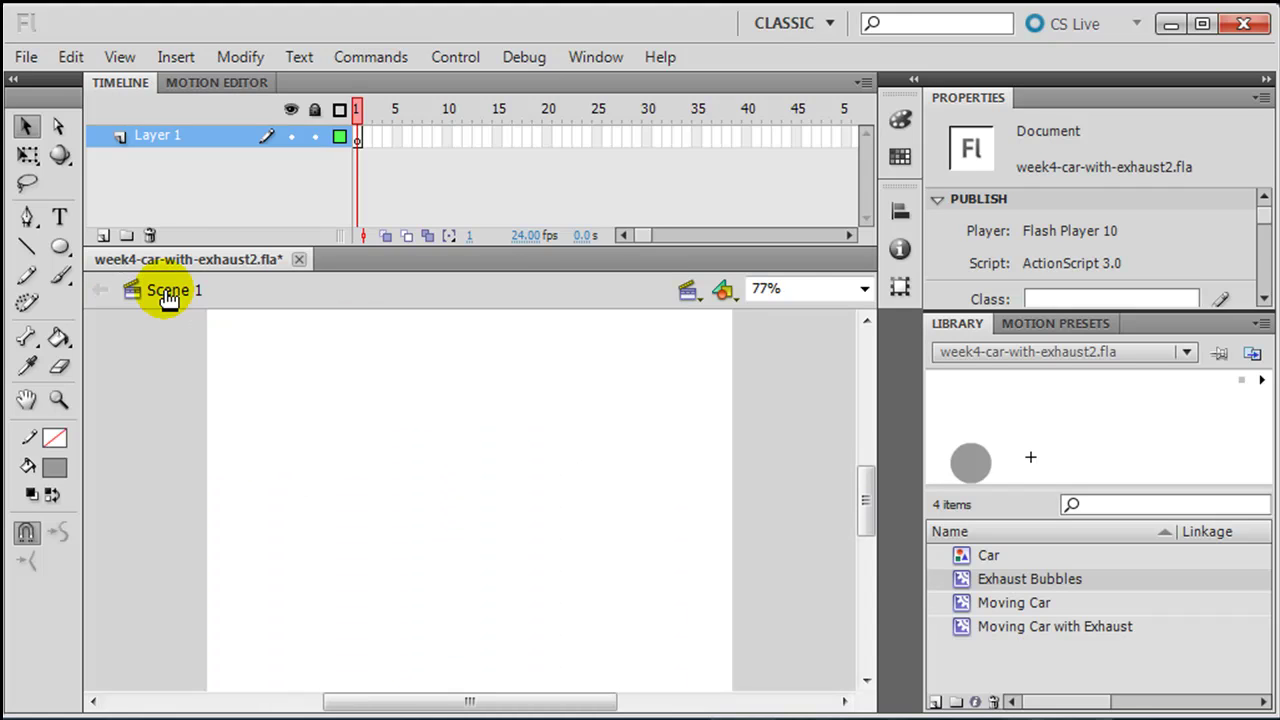
left_click_drag(997, 621, 470, 505)
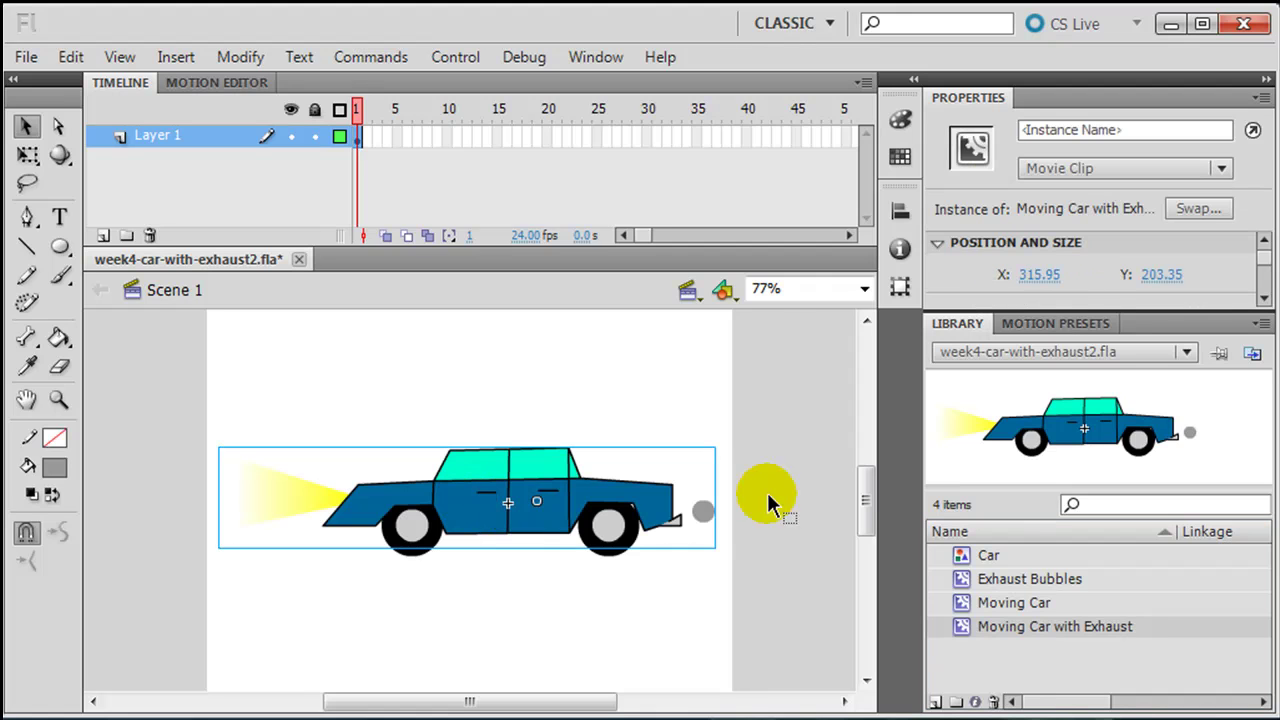
key("ctrl+Return")
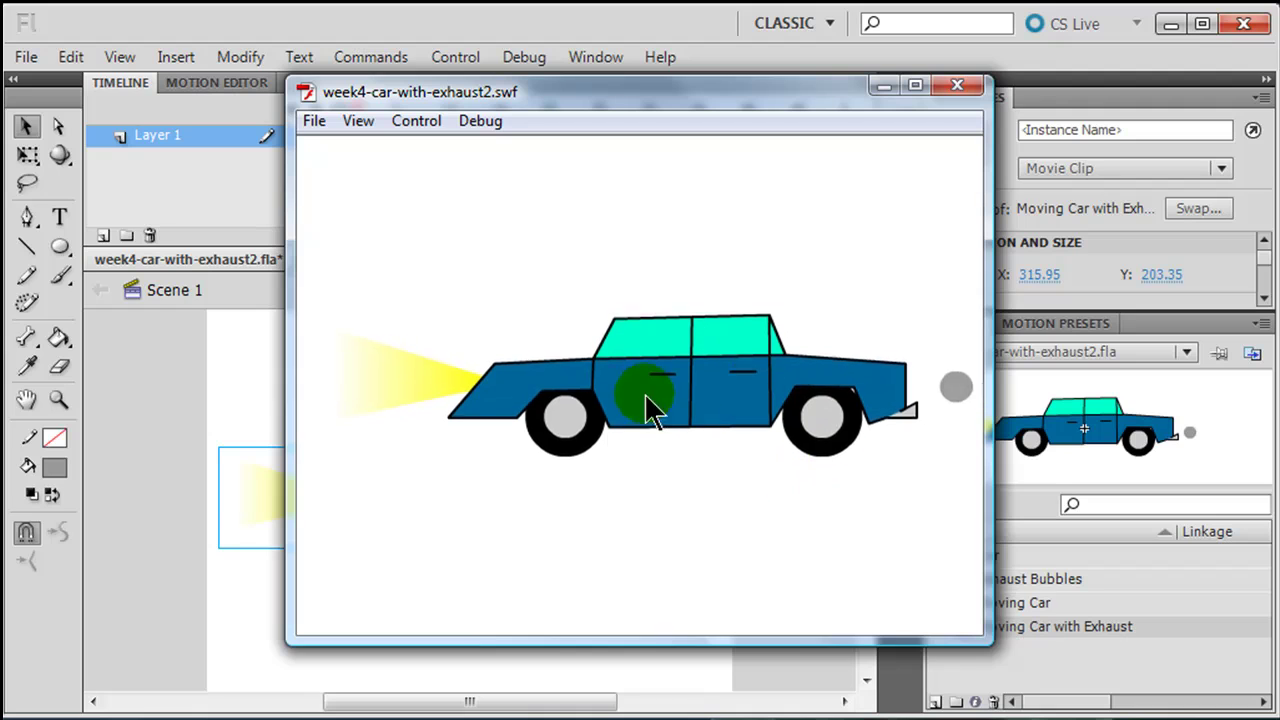
left_click(957, 86)
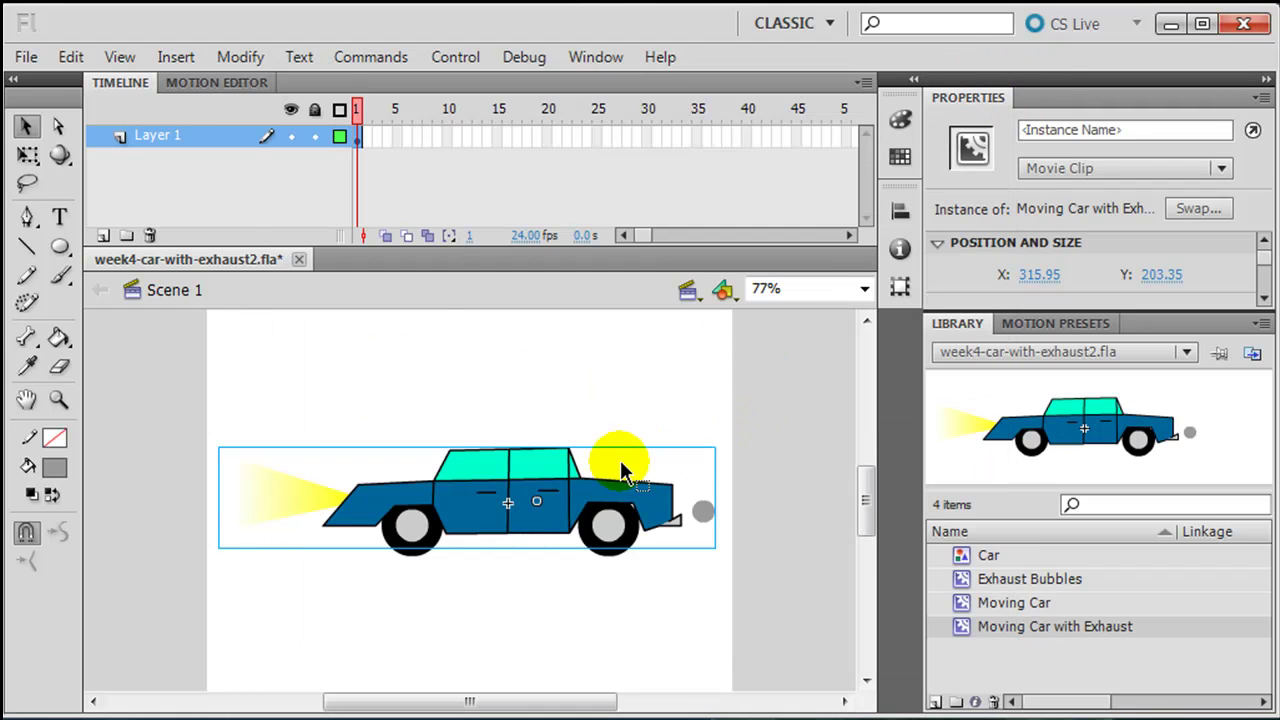
Narrow the car clip horizontally with Free Transform, positioning it at X 223.90 on the stage, and test the movie again.
left_click(27, 155)
left_click_drag(713, 450, 664, 455)
left_click_drag(520, 480, 441, 473)
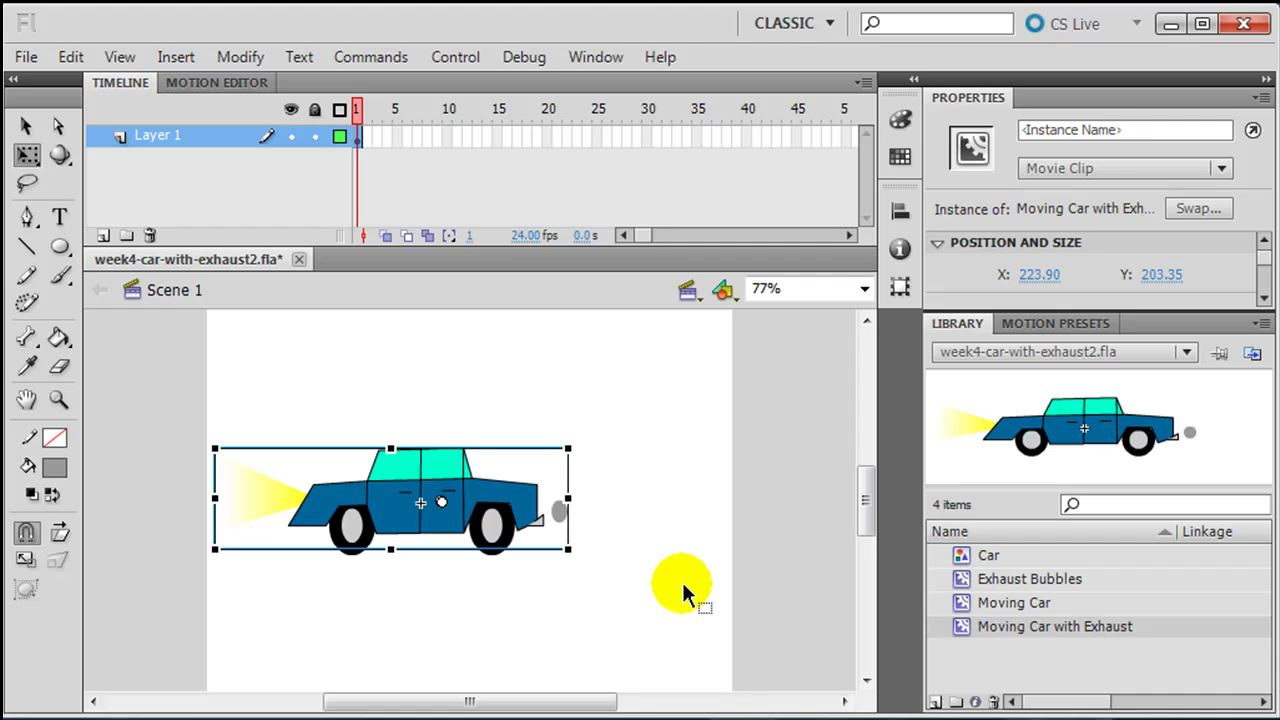
left_click(683, 588)
key("ctrl+Return")
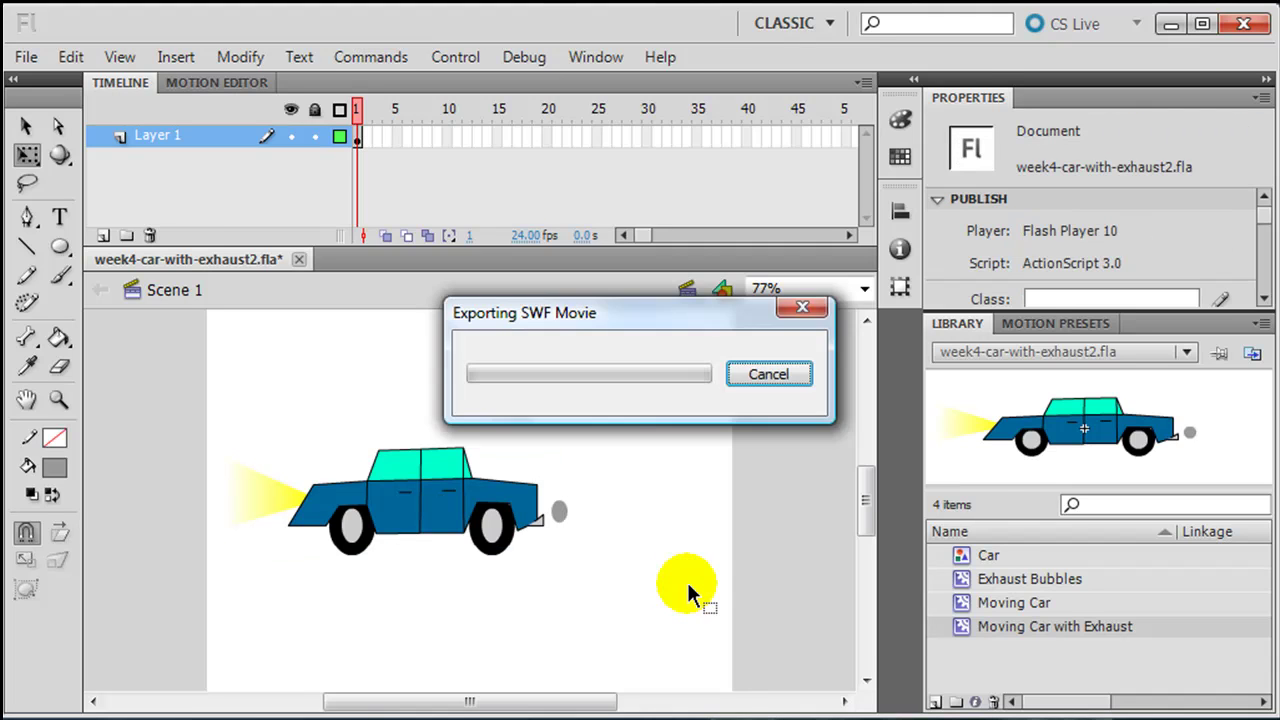